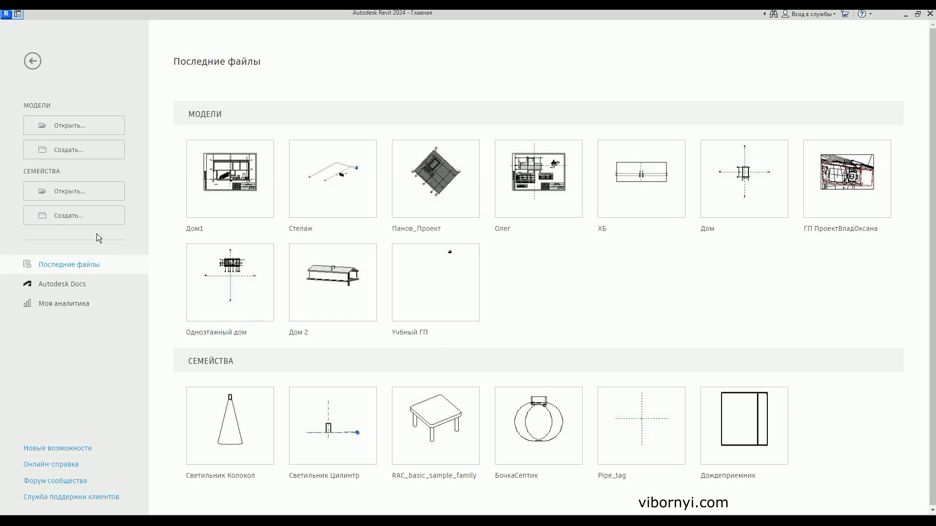
Create a new family from the 'Метрическая система, осветительный прибор.rft' template
click(62, 218)
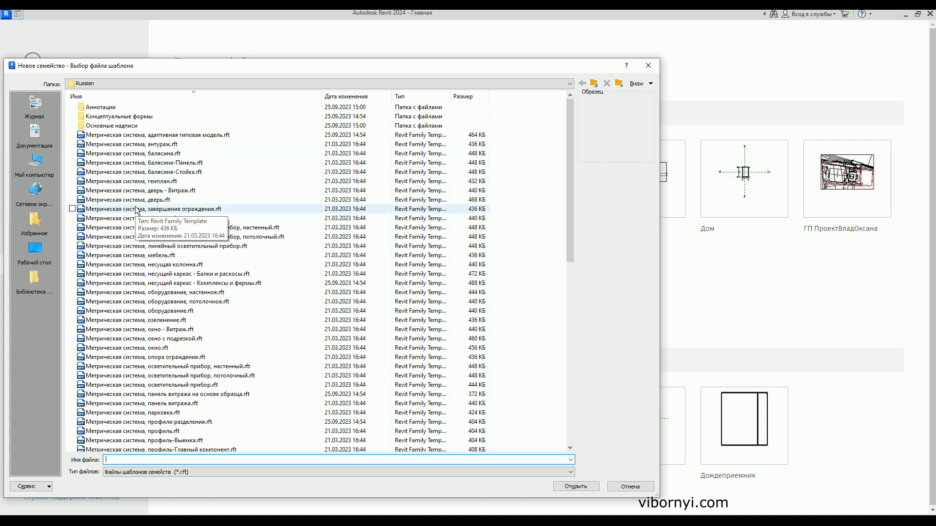
mouse_move(152, 384)
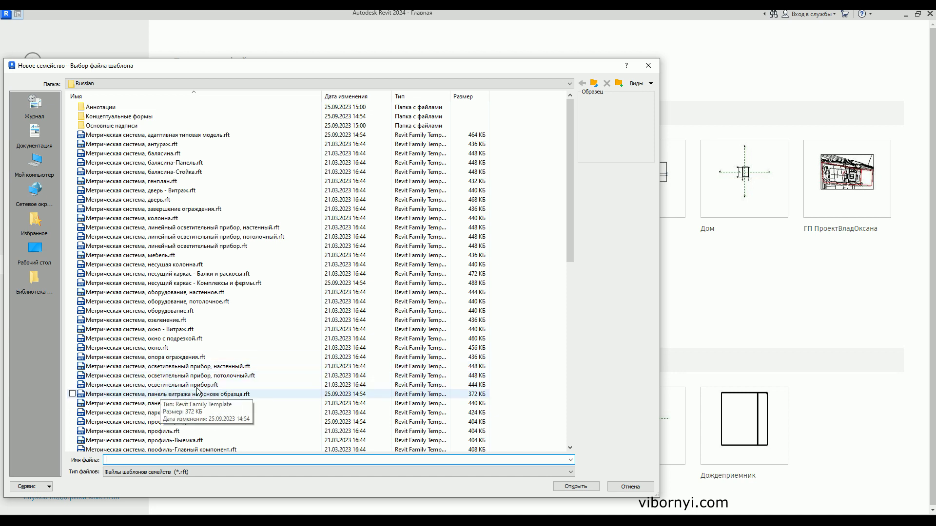
click(154, 388)
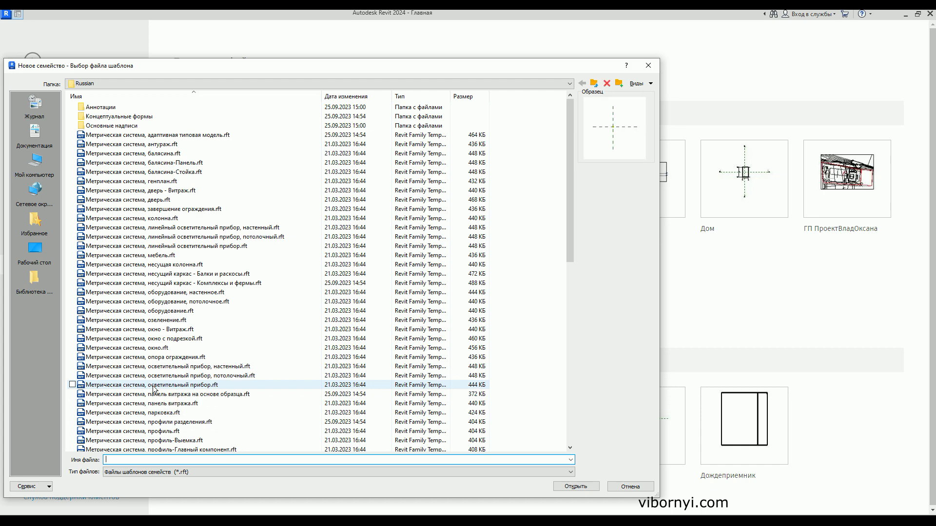
click(577, 487)
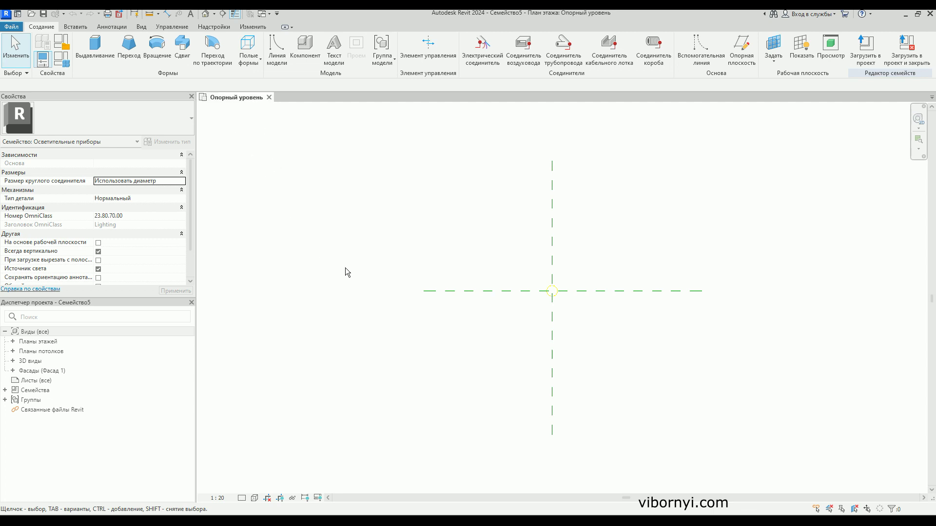
Expand Floor Plans and Elevations in the Project Browser and open the Спереди elevation
click(13, 341)
click(54, 351)
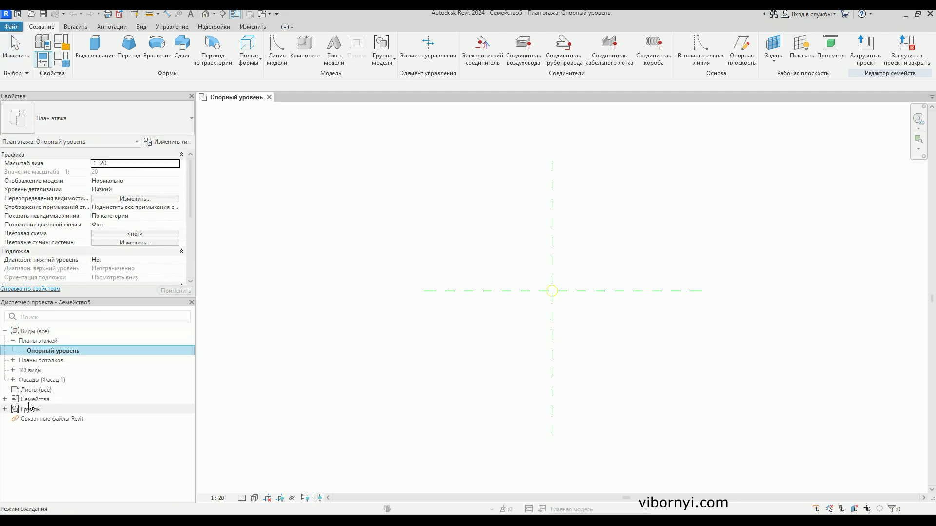
click(13, 380)
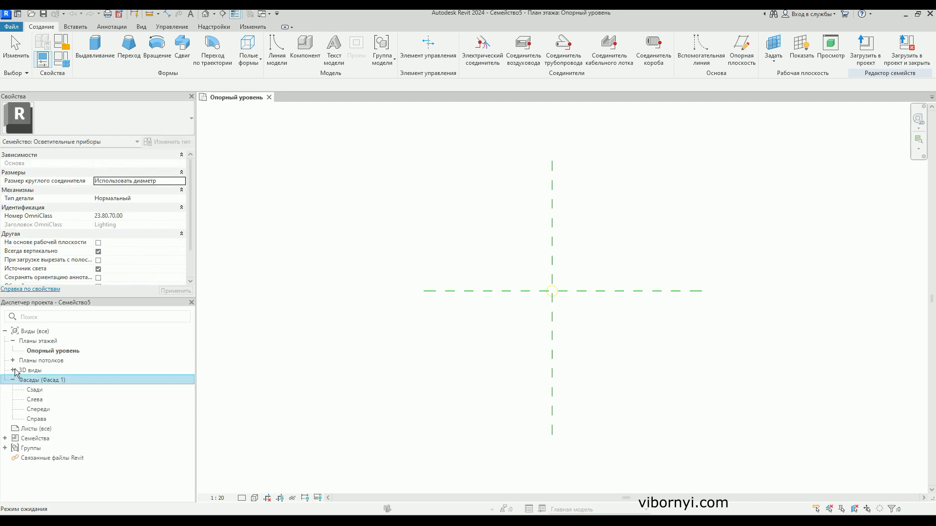
click(39, 409)
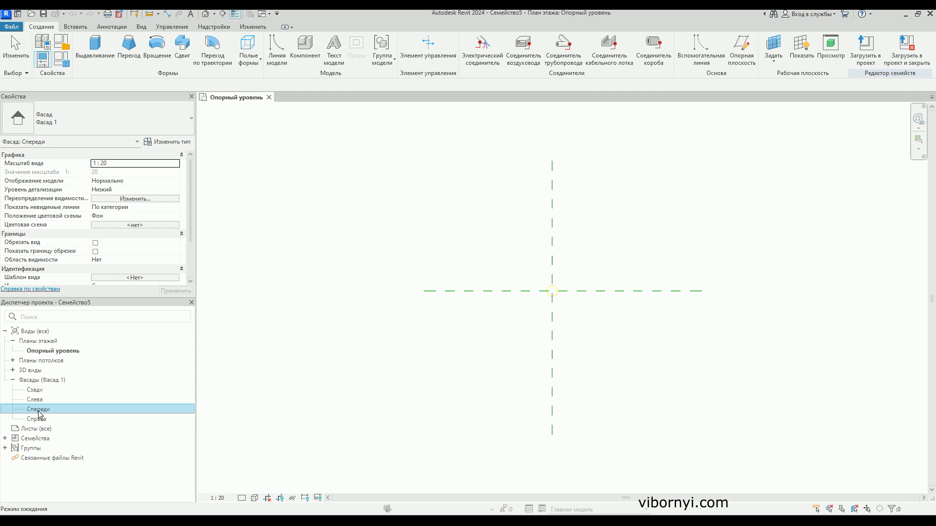
double_click(38, 411)
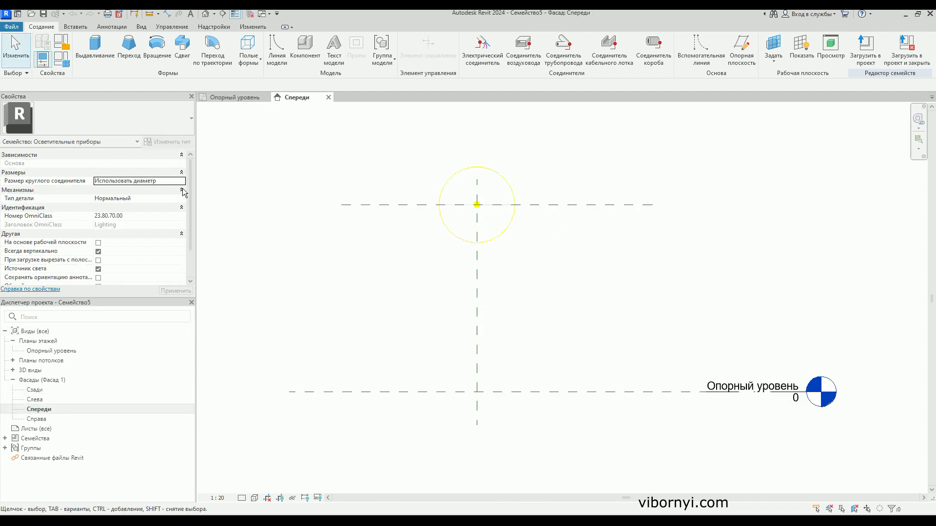
Recentre the reference level plan, then return to the Спереди elevation
click(240, 98)
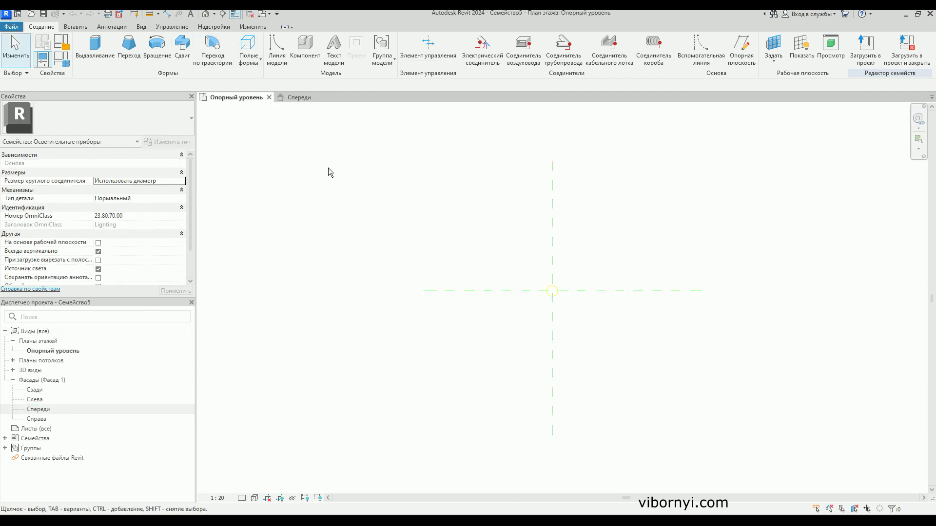
middle_drag(557, 263, 533, 295)
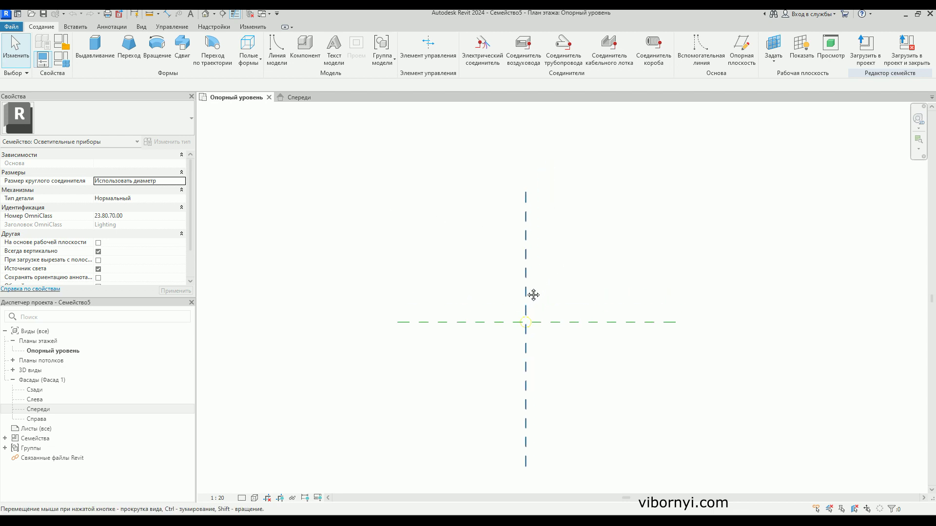
scroll(535, 312, up, 1)
scroll(534, 308, down, 1)
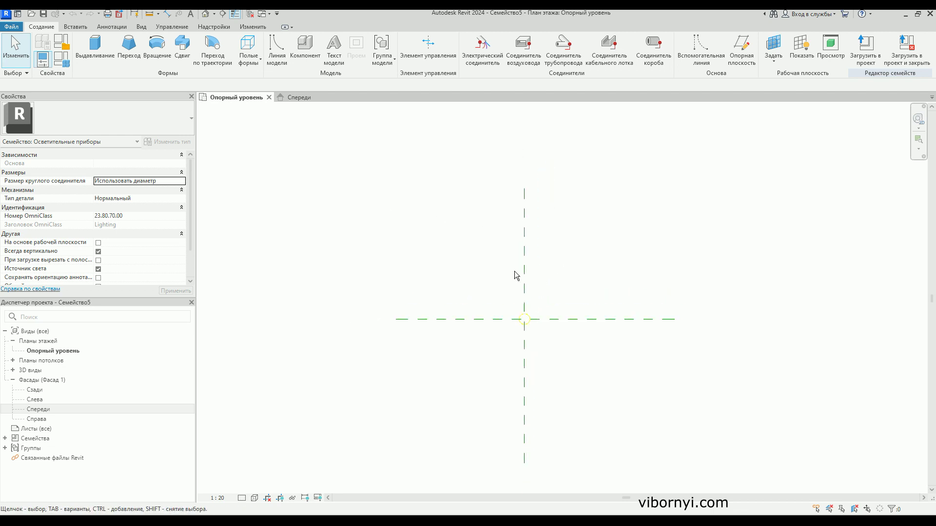
click(295, 100)
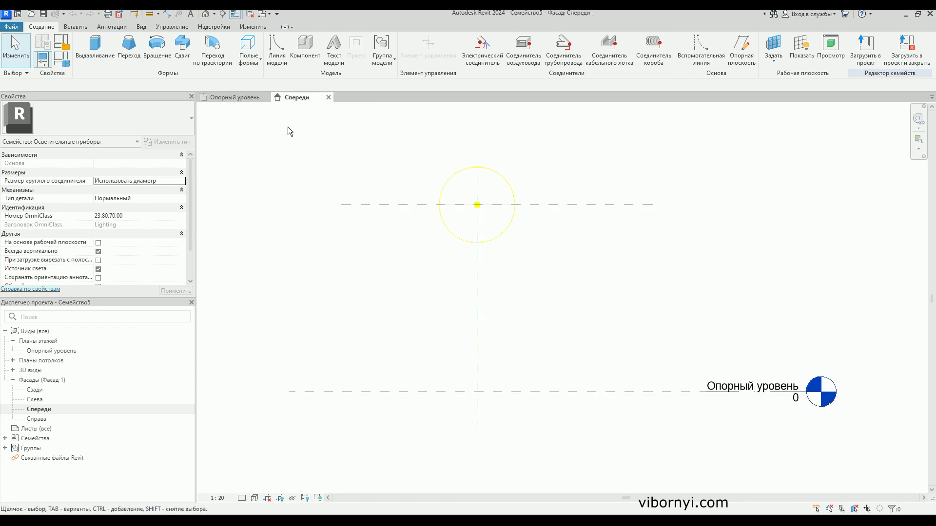
Uncheck Источник света and Всегда вертикально in family Properties and apply
middle_drag(487, 381, 495, 353)
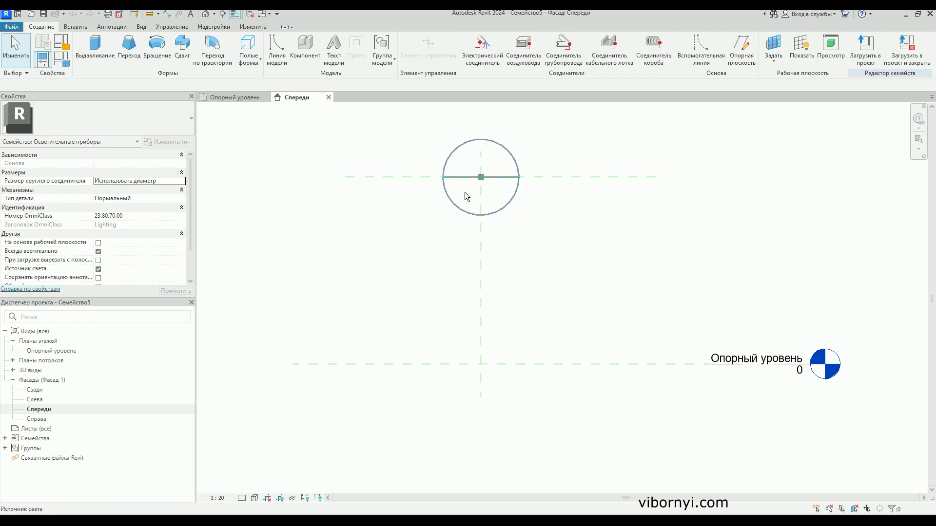
click(486, 180)
click(417, 215)
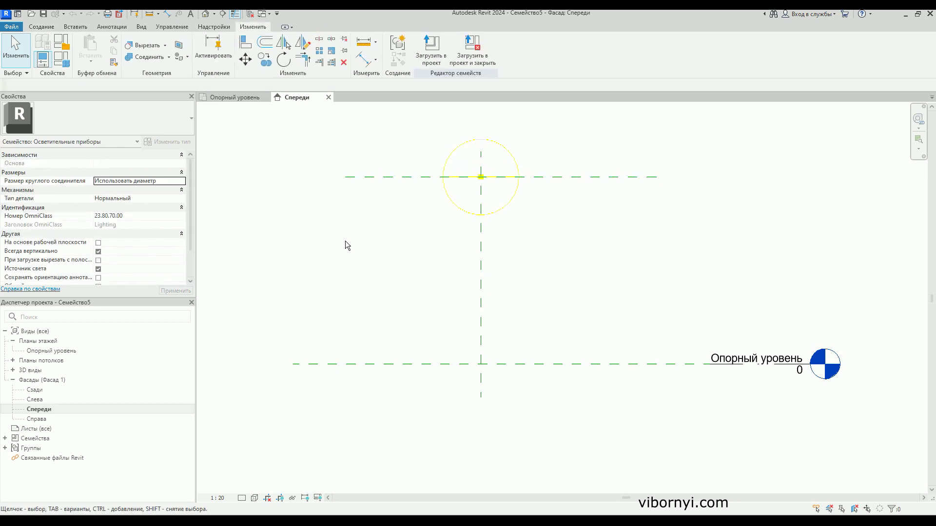
click(98, 269)
click(97, 252)
click(171, 291)
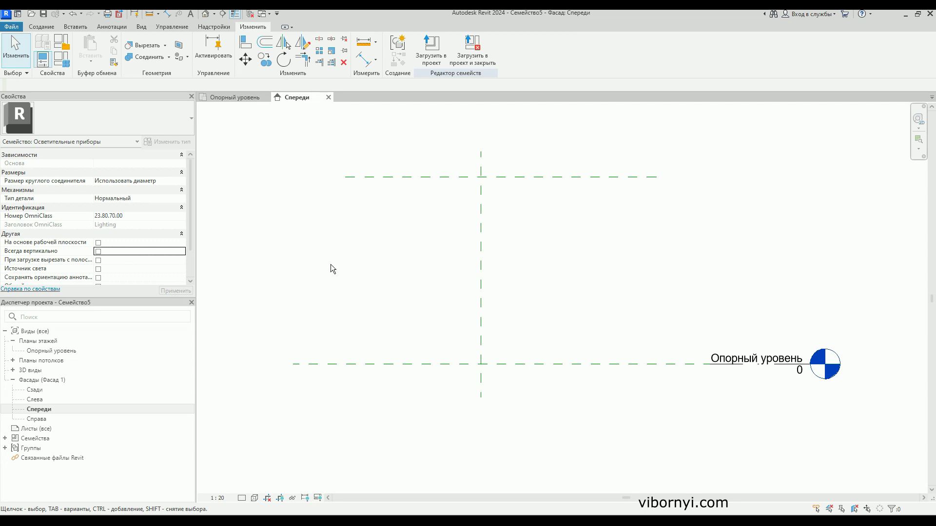
click(481, 271)
click(539, 272)
middle_drag(471, 273, 468, 299)
scroll(468, 299, down, 2)
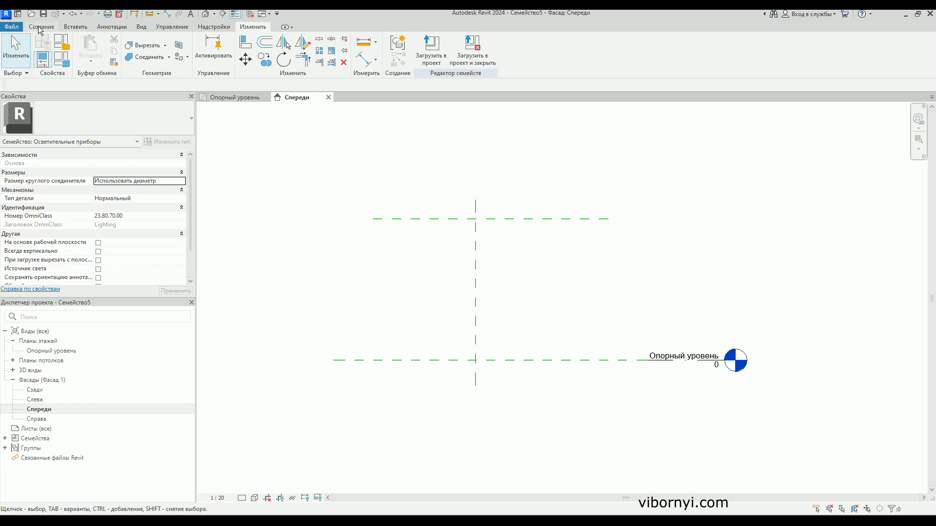
click(114, 26)
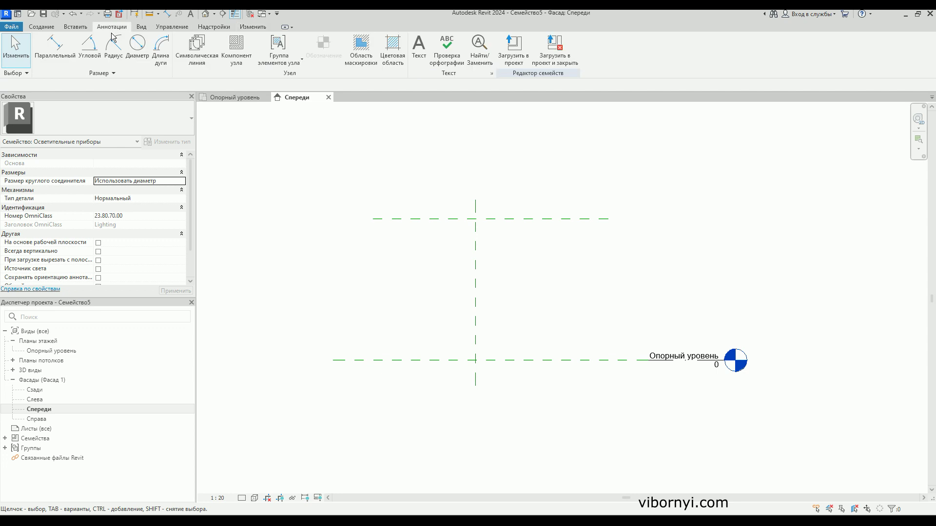
Place an aligned dimension (1500) between the reference level and the upper reference plane
click(54, 49)
click(380, 219)
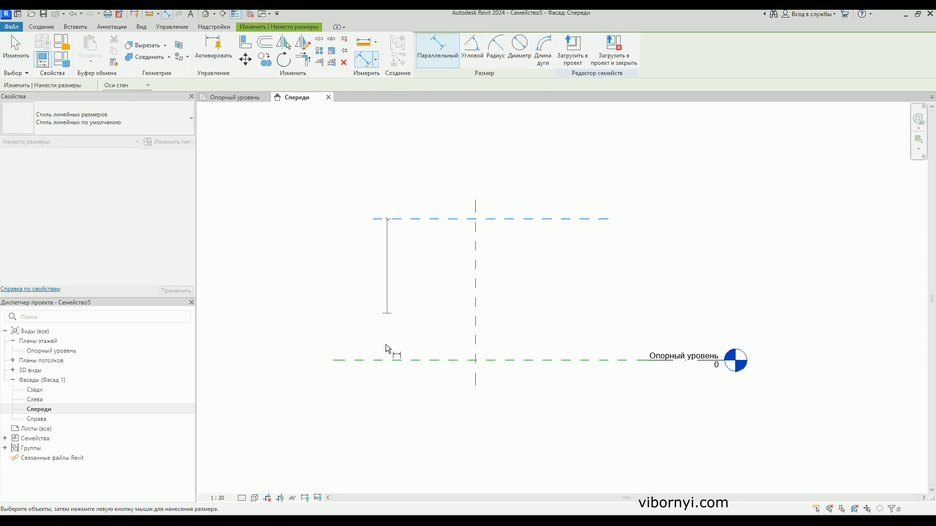
click(387, 361)
click(368, 294)
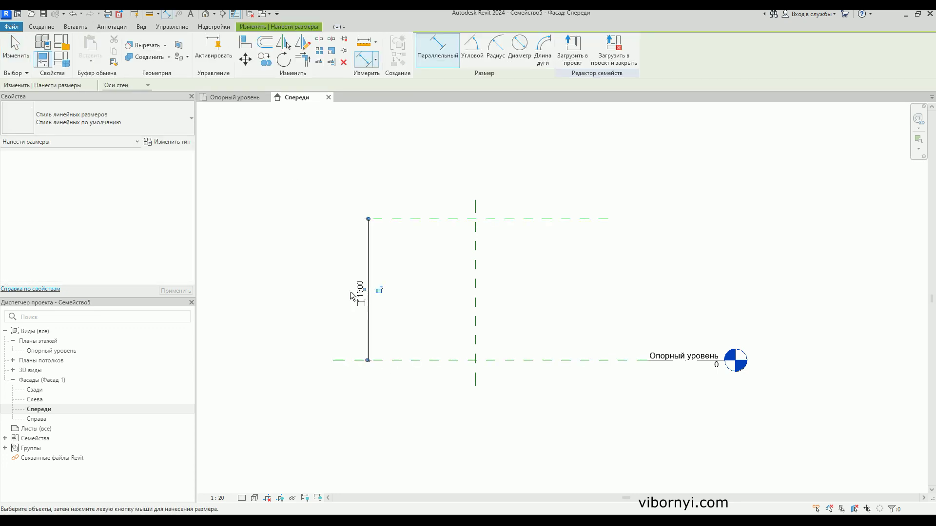
key(Escape)
key(Escape)
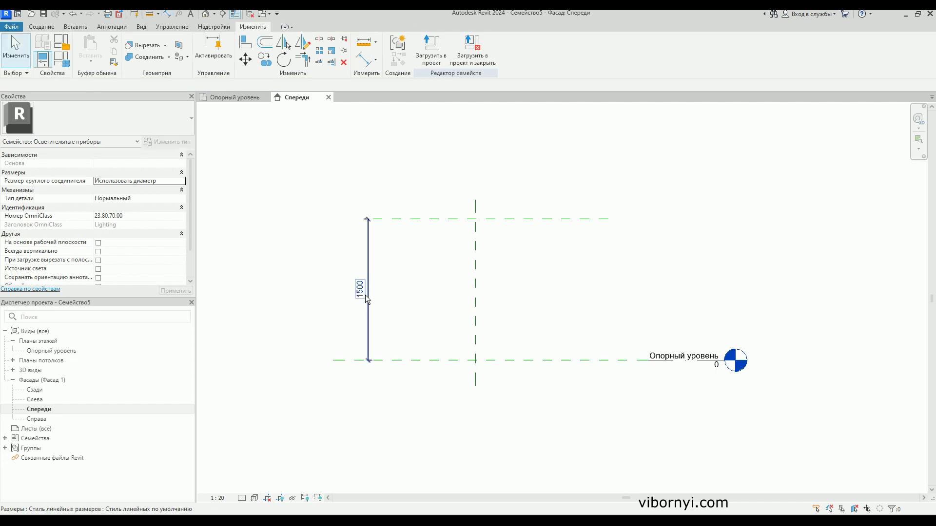
scroll(368, 295, up, 1)
Drag the upper reference plane down until the dimension reads 500
click(424, 208)
ctrl+drag(426, 209, 413, 326)
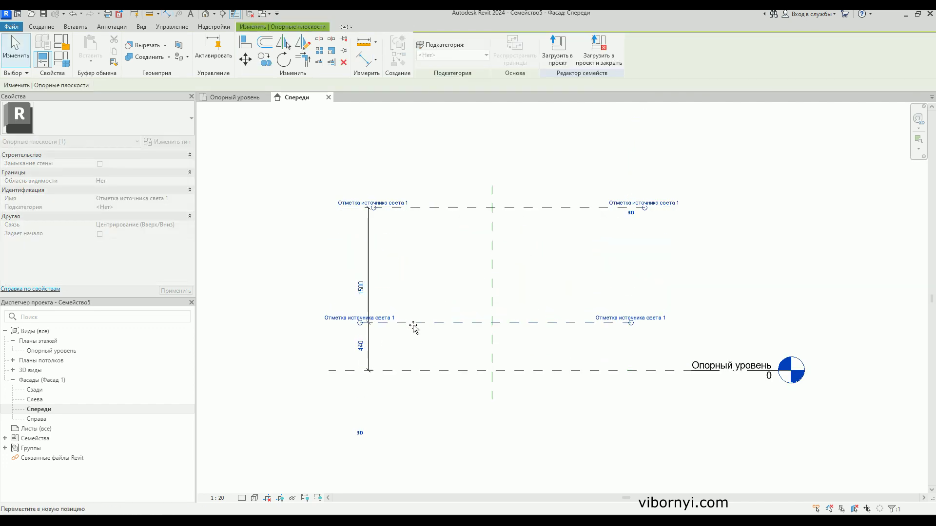
mouse_move(413, 326)
ctrl+mouse_down()
mouse_move(414, 341)
mouse_move(415, 317)
ctrl+mouse_up()
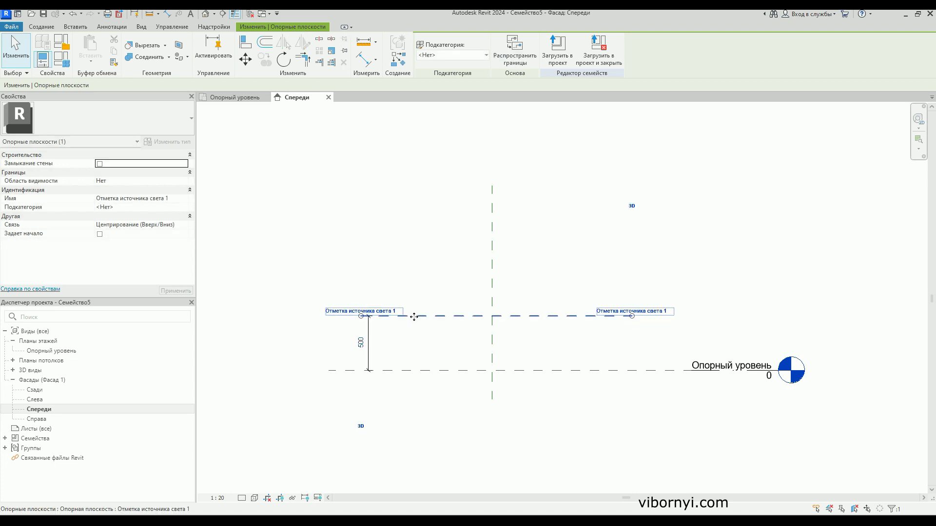
click(427, 355)
middle_drag(428, 356, 399, 324)
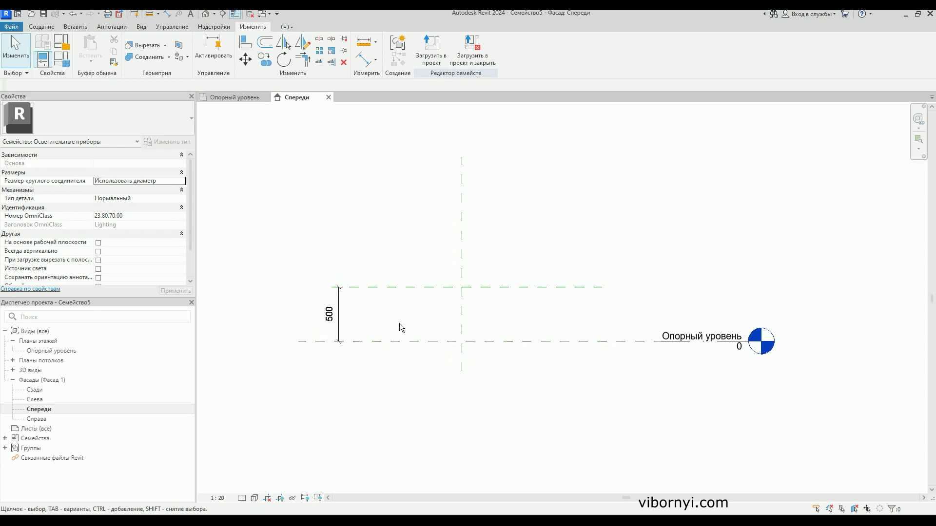
click(383, 287)
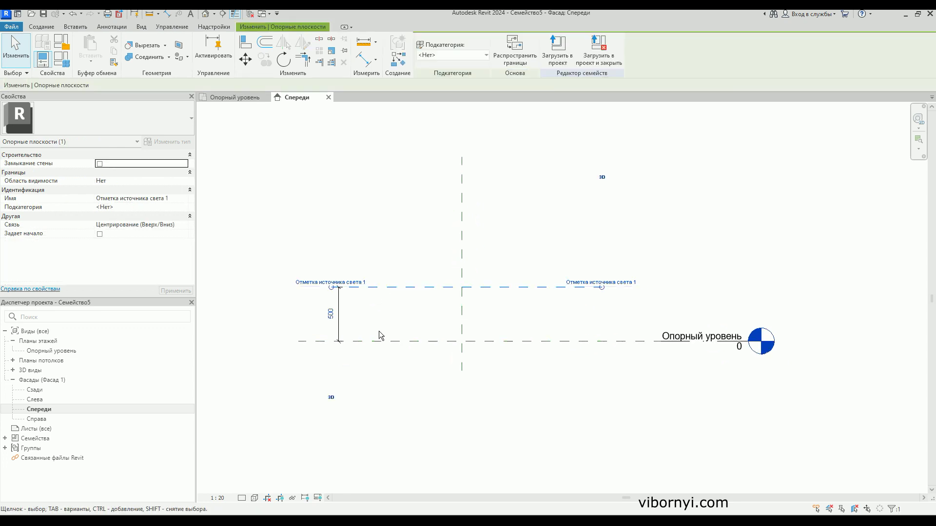
click(386, 359)
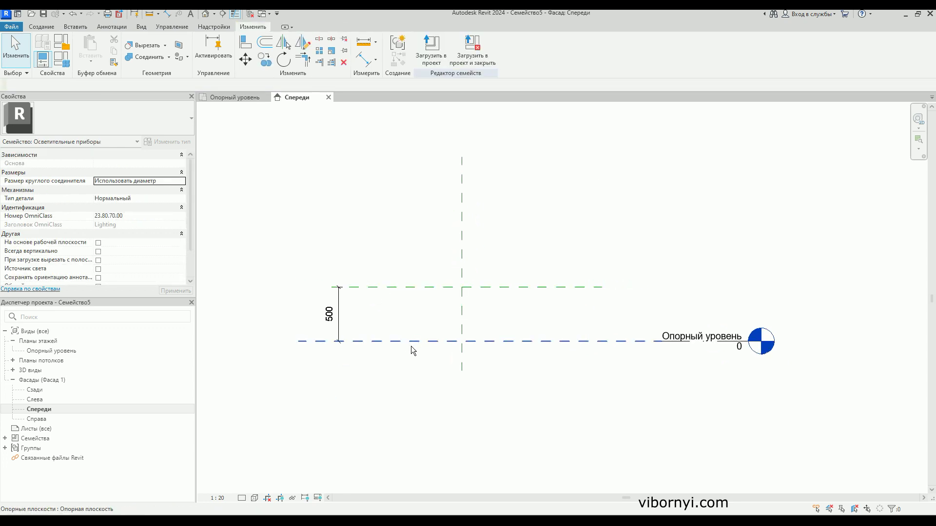
Zoom in and reposition the 500 dimension line beside the planes
scroll(375, 344, up, 2)
middle_drag(336, 313, 355, 317)
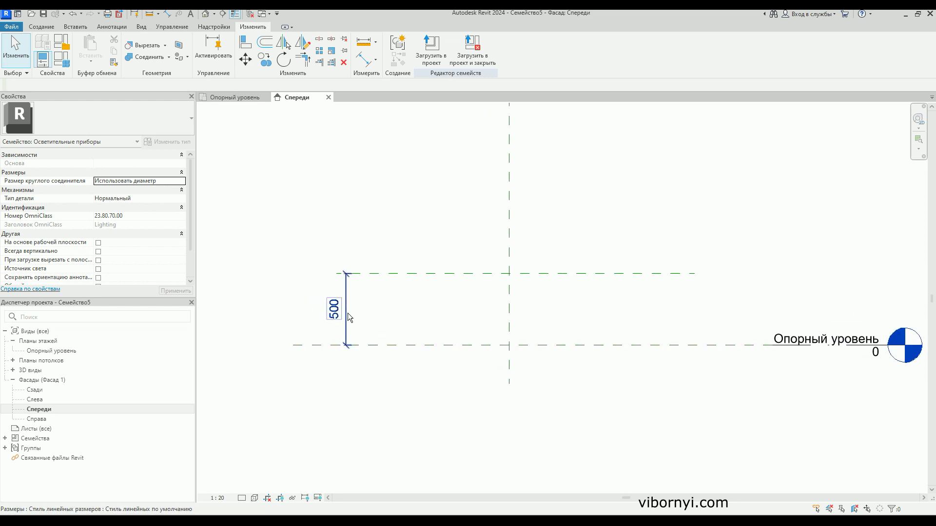
scroll(389, 303, up, 1)
middle_drag(388, 303, 369, 302)
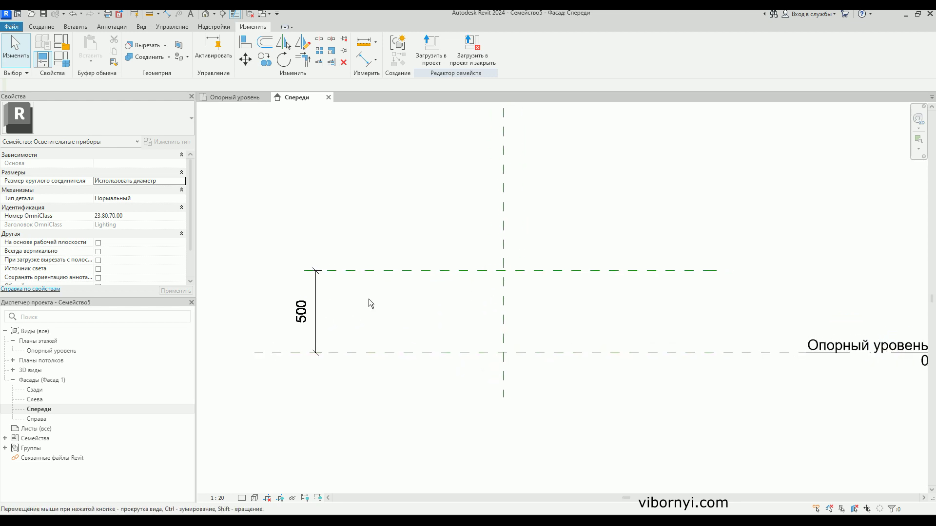
scroll(531, 272, up, 1)
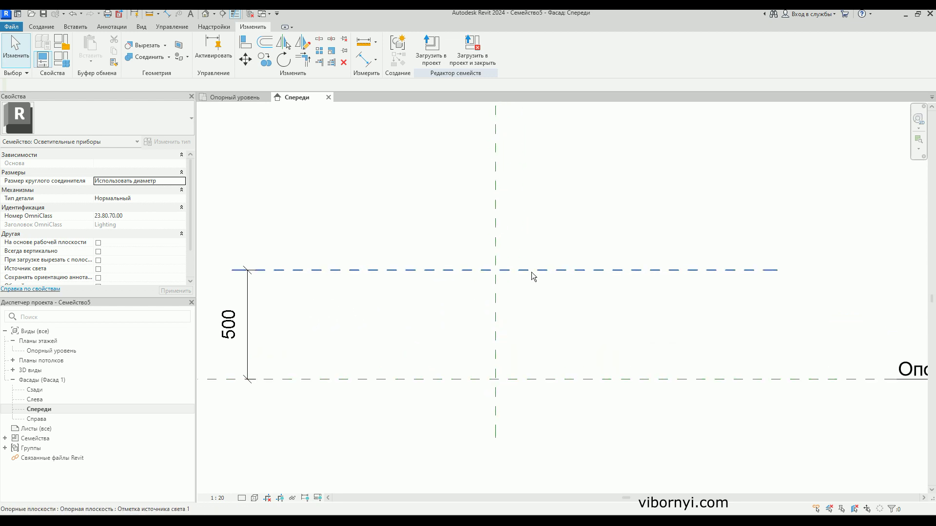
click(247, 295)
ctrl+drag(249, 295, 403, 306)
middle_drag(533, 307, 480, 307)
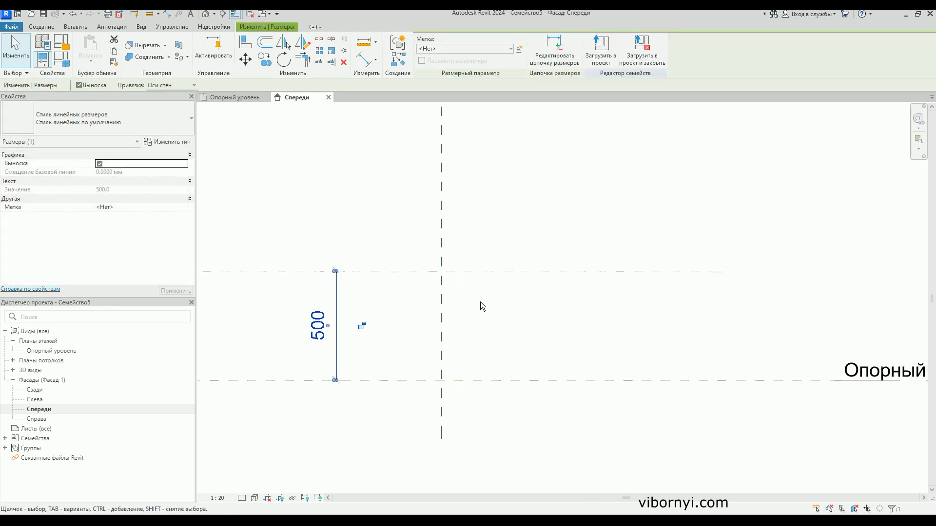
scroll(480, 307, up, 1)
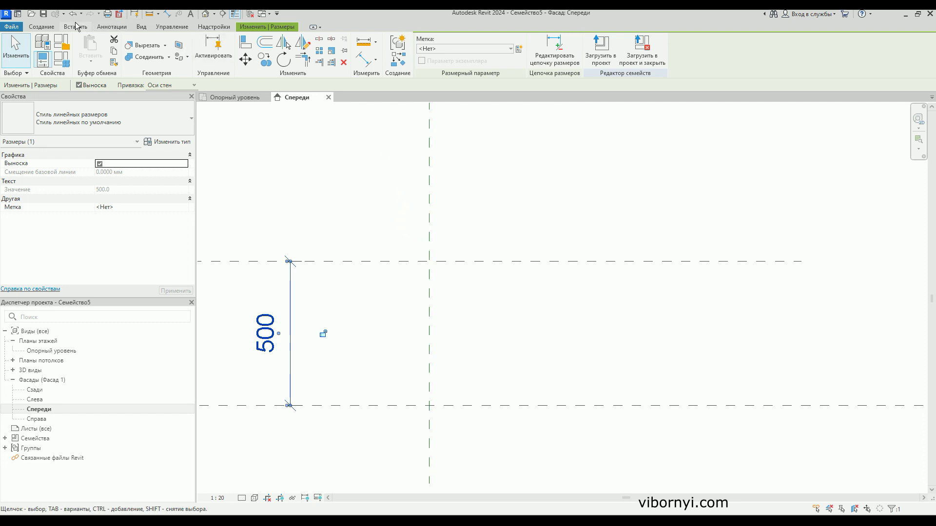
click(42, 26)
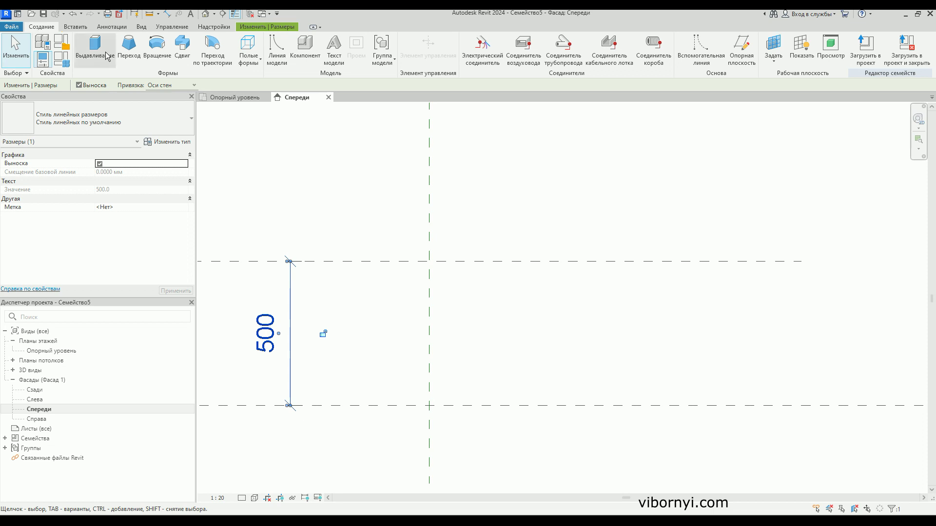
Start a Revolve and zoom in on the reference plane intersection
click(158, 49)
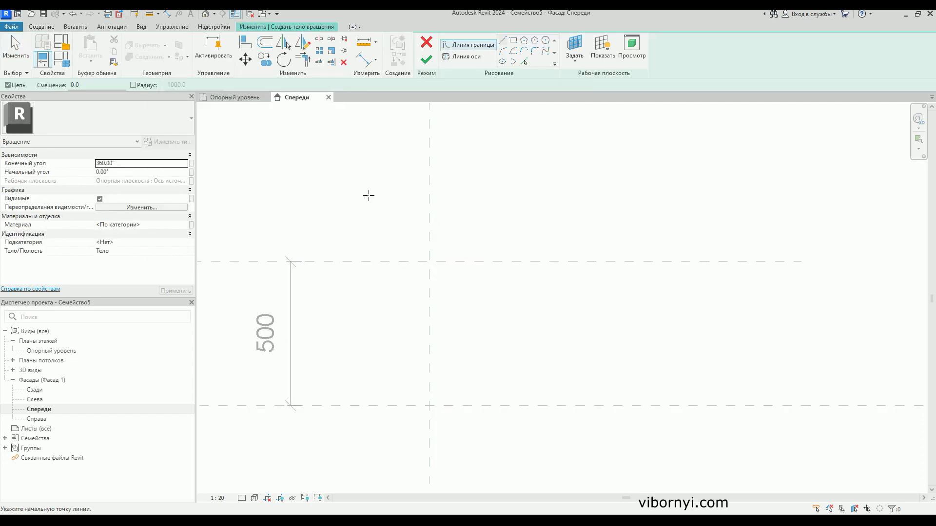
middle_drag(435, 285, 443, 257)
scroll(443, 258, up, 1)
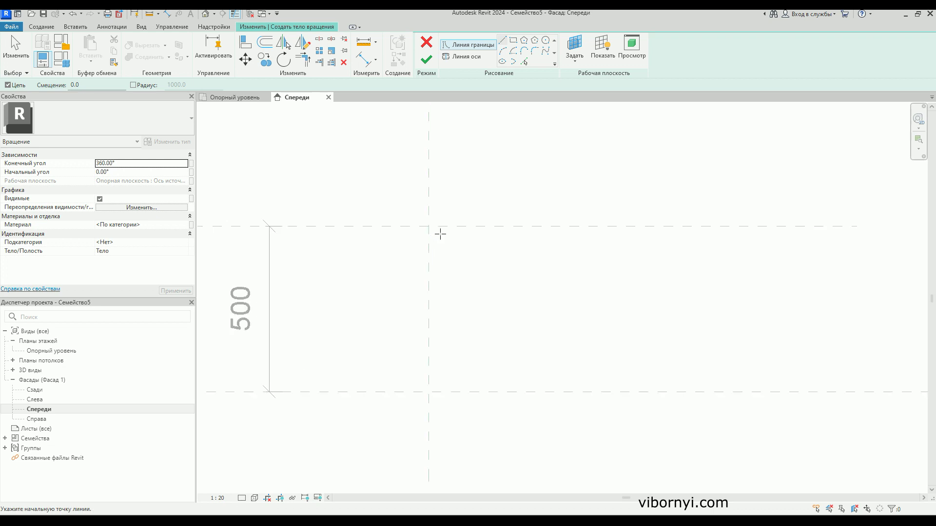
scroll(441, 235, up, 1)
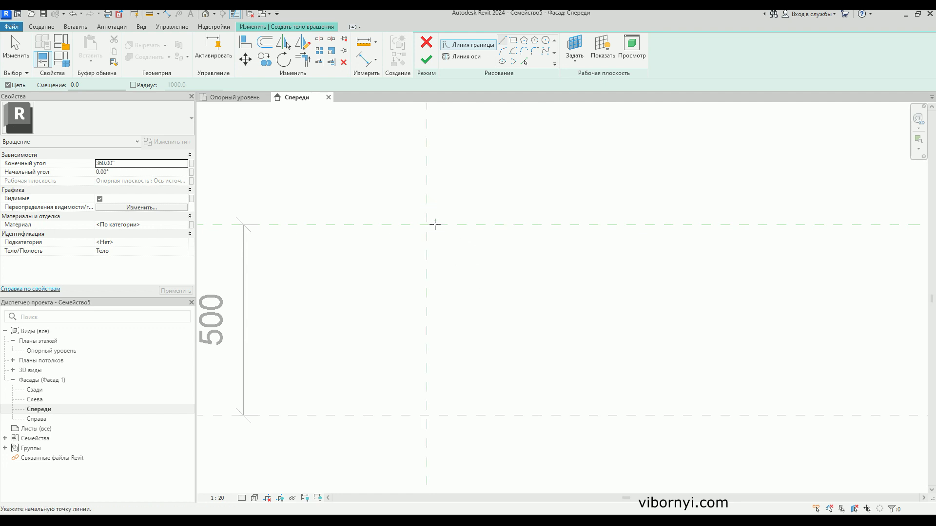
scroll(425, 224, up, 1)
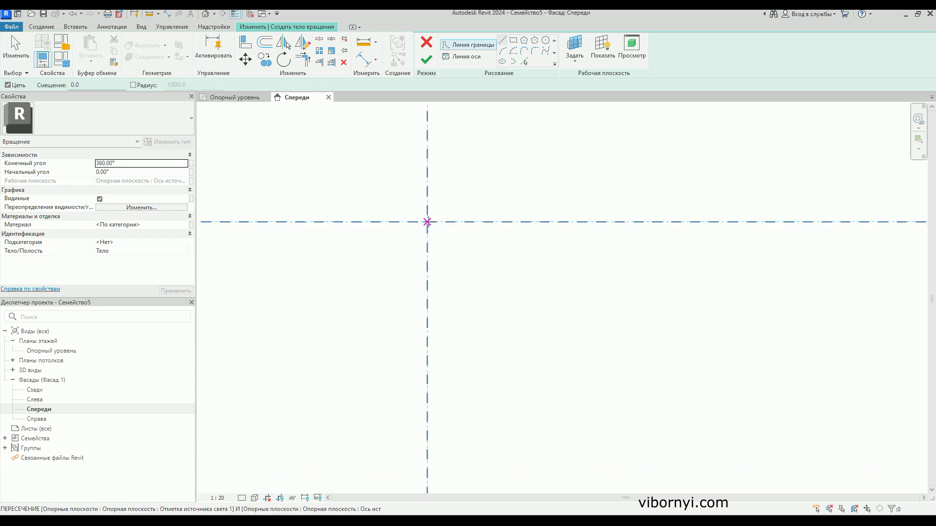
Draw the first short boundary lines from the intersection, triggering an 'element very small' error
click(427, 222)
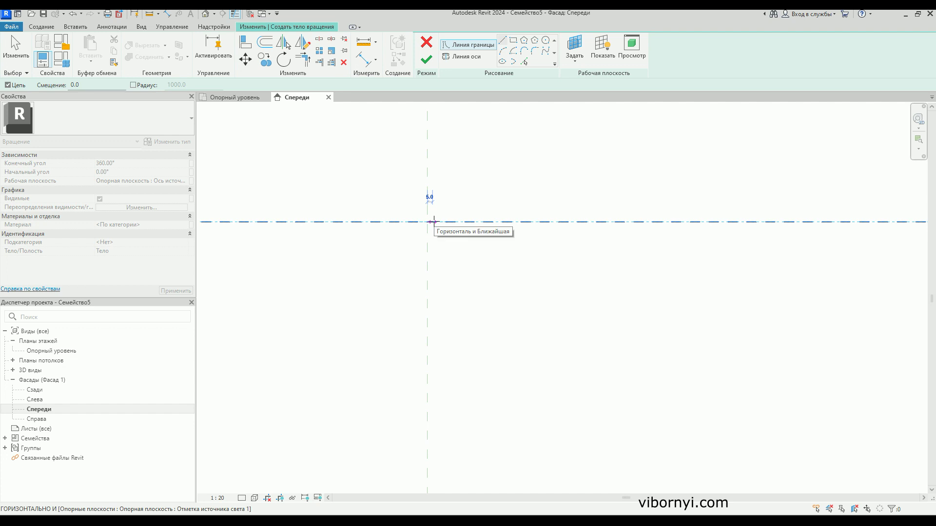
click(433, 222)
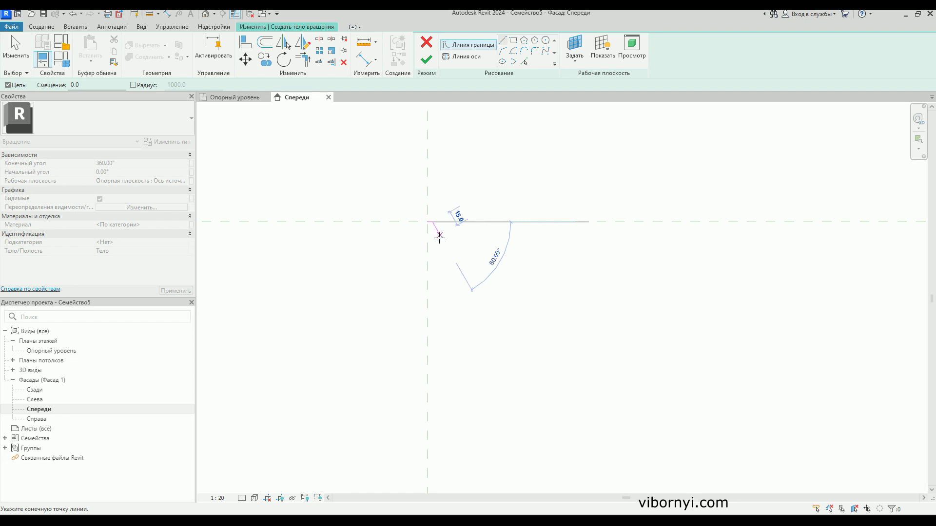
scroll(438, 236, up, 2)
scroll(439, 234, up, 2)
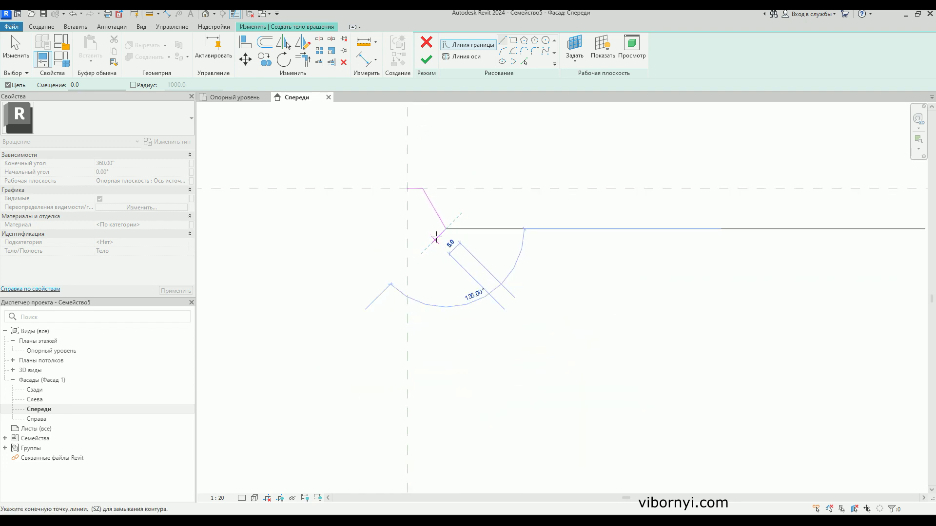
scroll(439, 234, up, 2)
scroll(441, 230, up, 2)
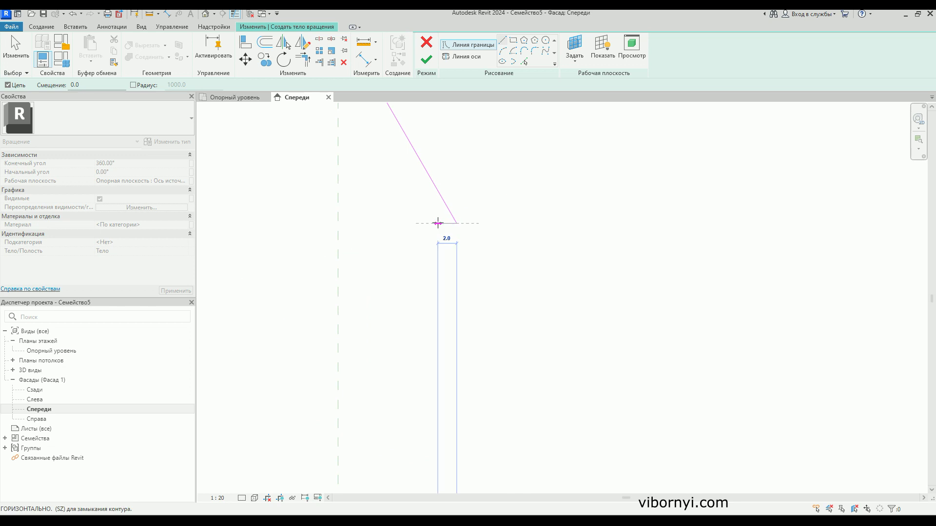
scroll(443, 221, up, 2)
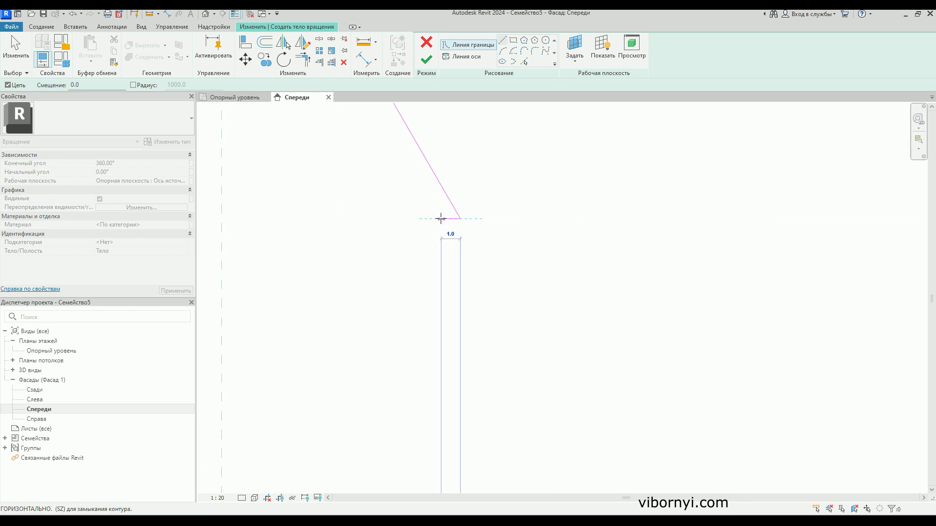
click(444, 219)
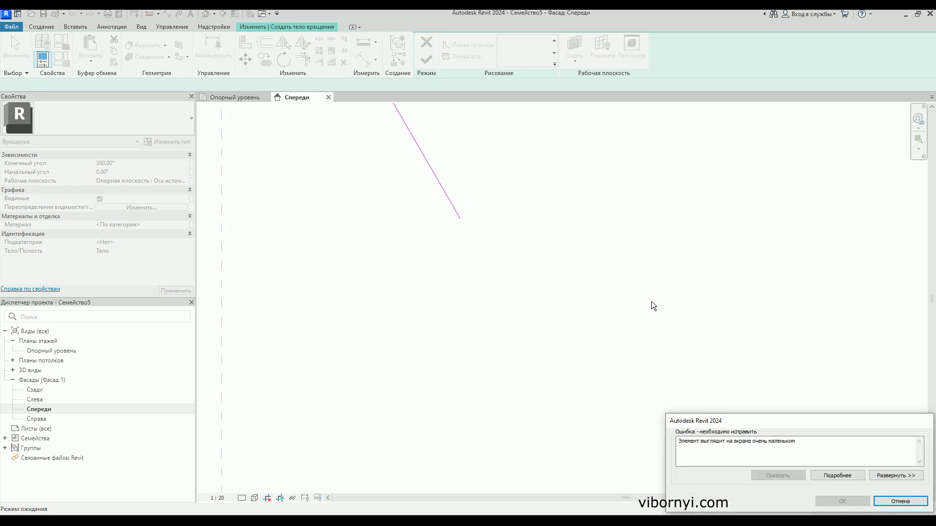
Dismiss the error and draw a short horizontal and vertical profile step
click(900, 501)
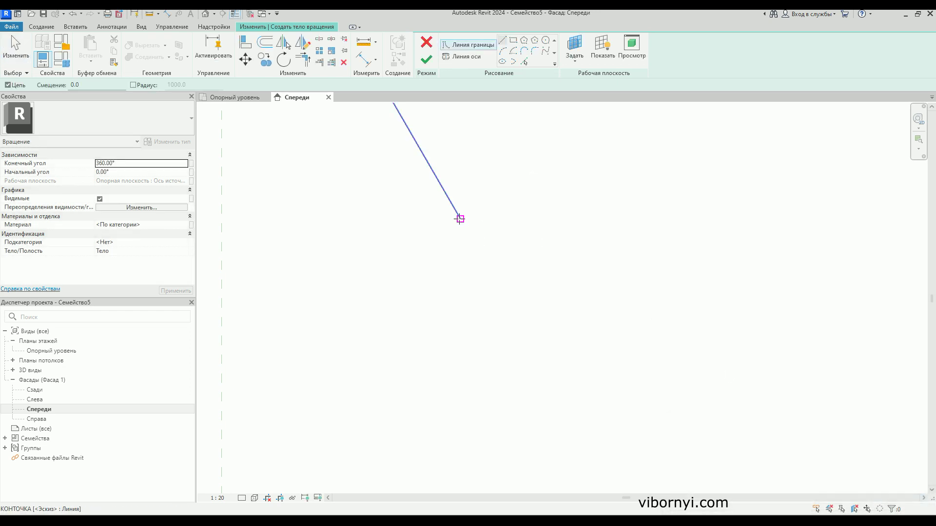
click(460, 218)
click(443, 219)
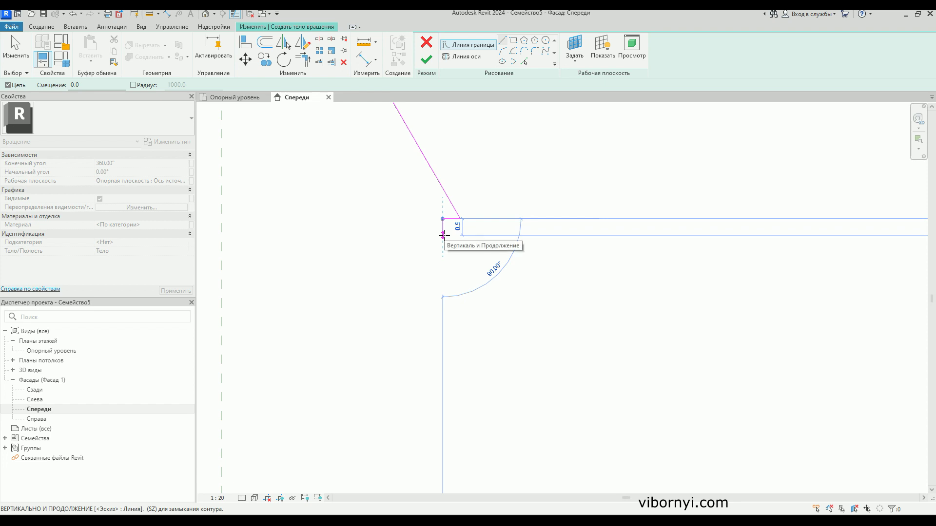
click(443, 238)
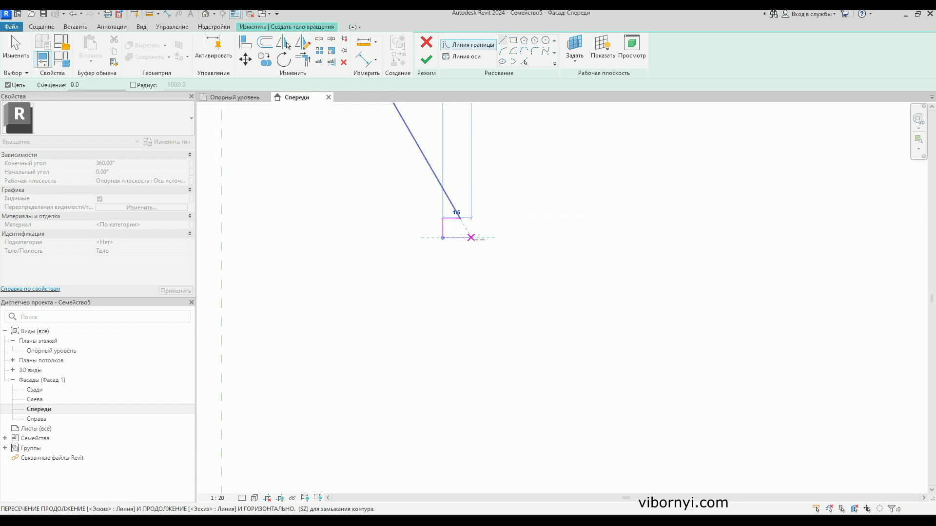
Add further short vertical and horizontal notch segments to the bell profile
scroll(502, 238, down, 3)
scroll(501, 236, down, 3)
scroll(501, 234, down, 2)
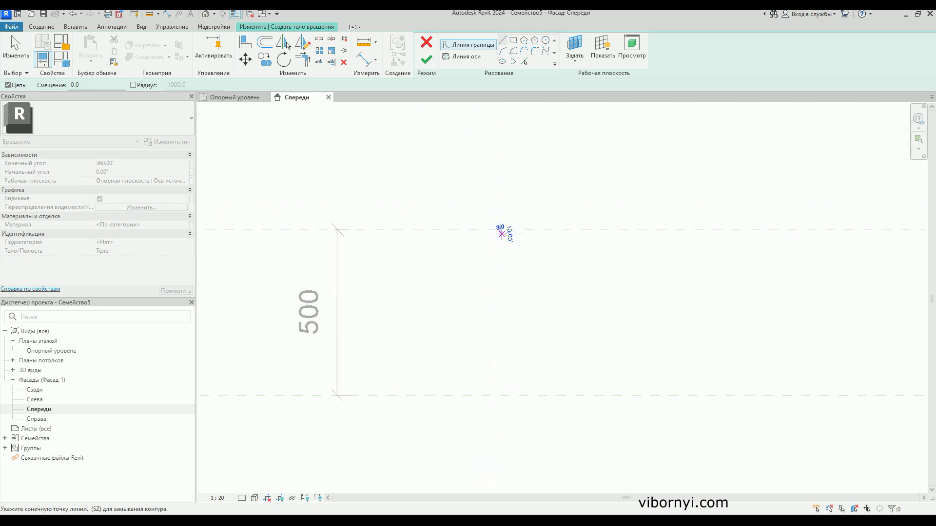
scroll(502, 234, down, 2)
scroll(501, 234, up, 2)
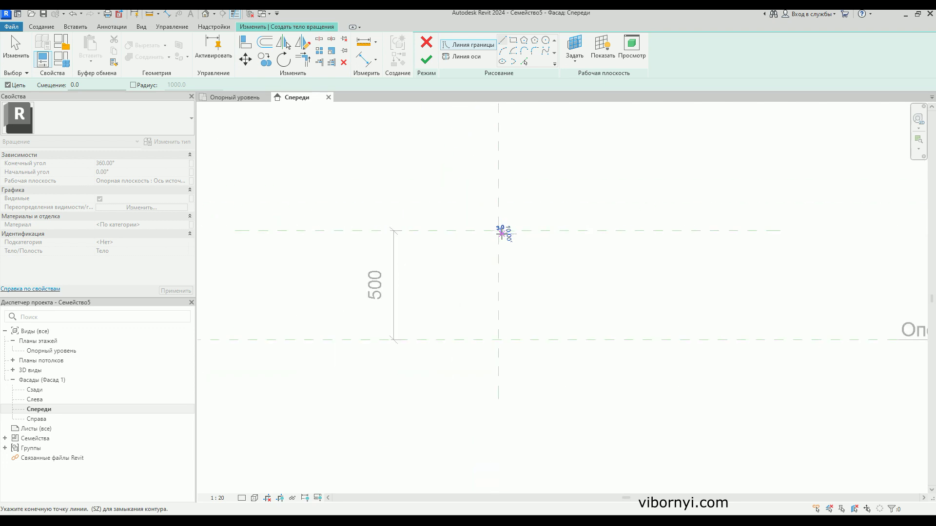
scroll(510, 233, up, 3)
scroll(509, 233, up, 2)
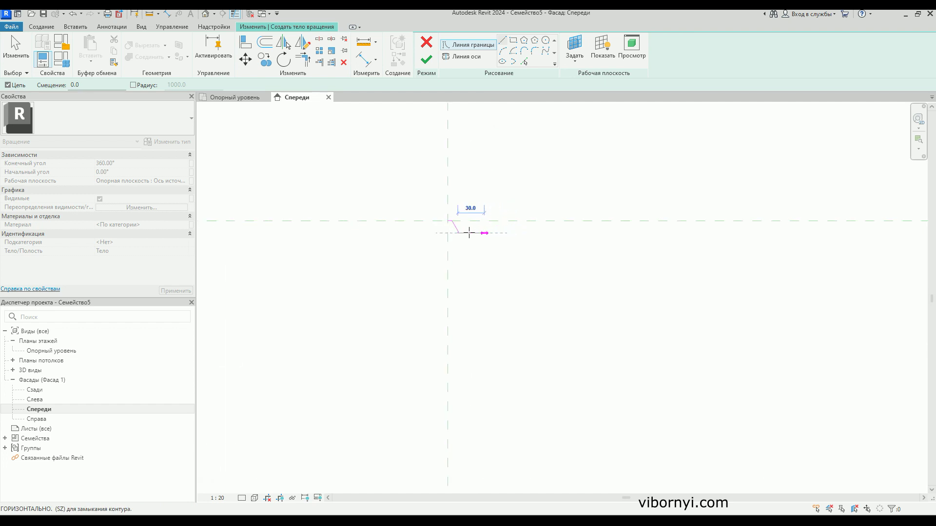
scroll(464, 232, up, 1)
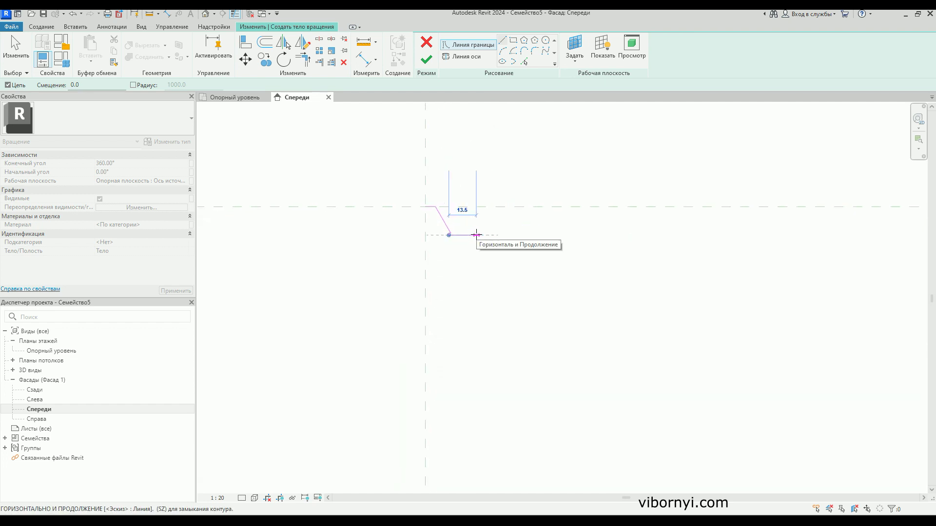
scroll(473, 236, up, 1)
scroll(474, 234, up, 1)
click(474, 235)
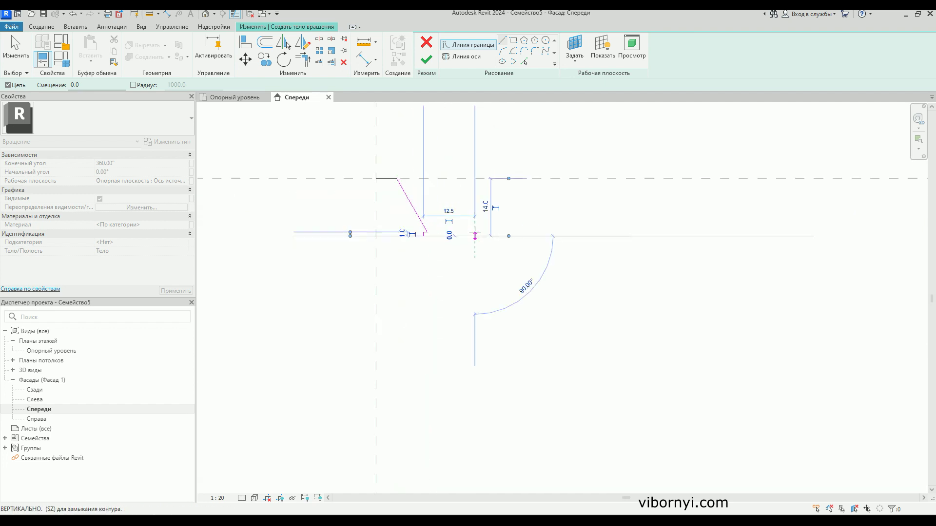
scroll(475, 229, up, 2)
click(474, 233)
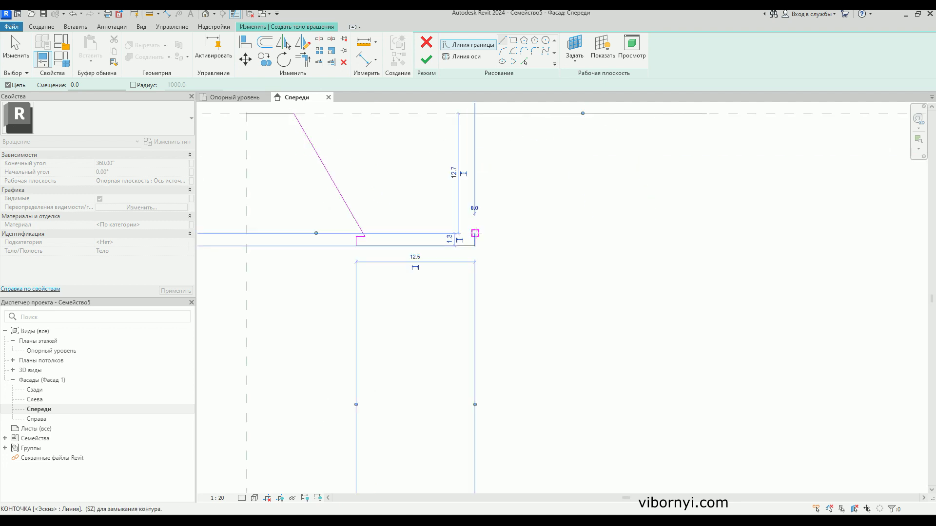
click(484, 233)
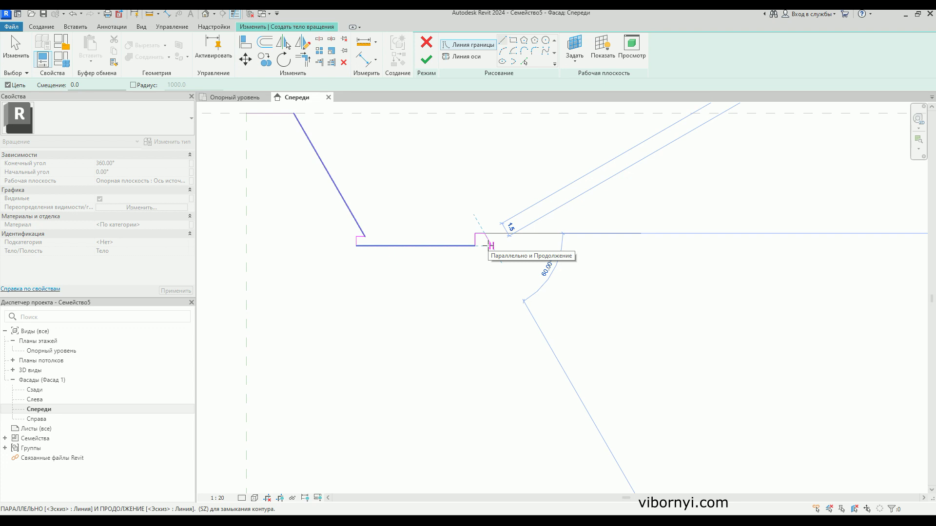
Draw the long sloped side (about 457.2) down to the lower reference plane
scroll(484, 244, down, 2)
scroll(485, 243, down, 2)
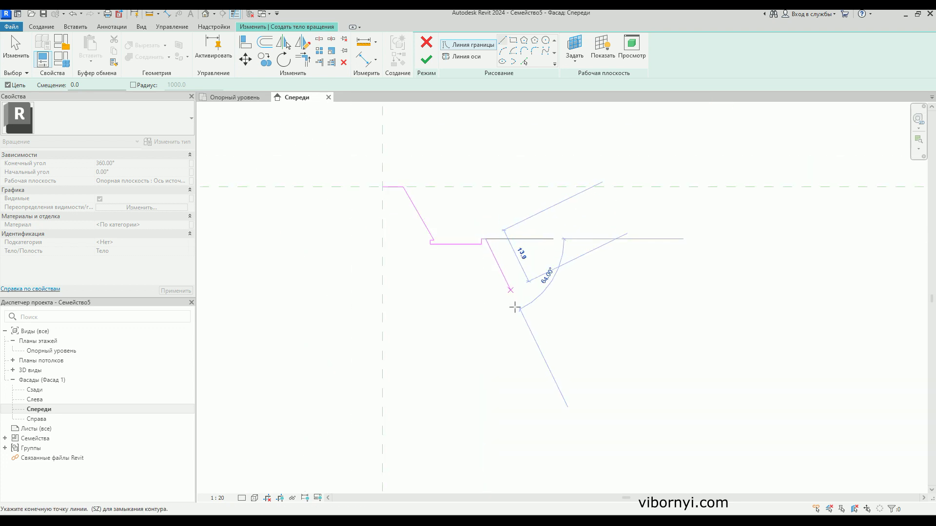
scroll(507, 253, down, 3)
scroll(509, 266, down, 1)
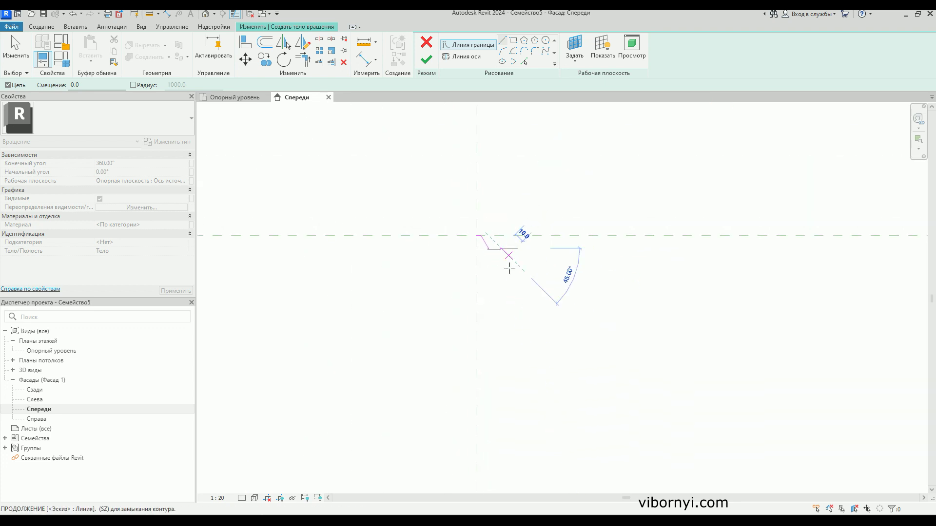
scroll(510, 269, down, 2)
scroll(511, 271, down, 1)
scroll(512, 275, down, 1)
scroll(515, 276, up, 2)
scroll(522, 279, down, 1)
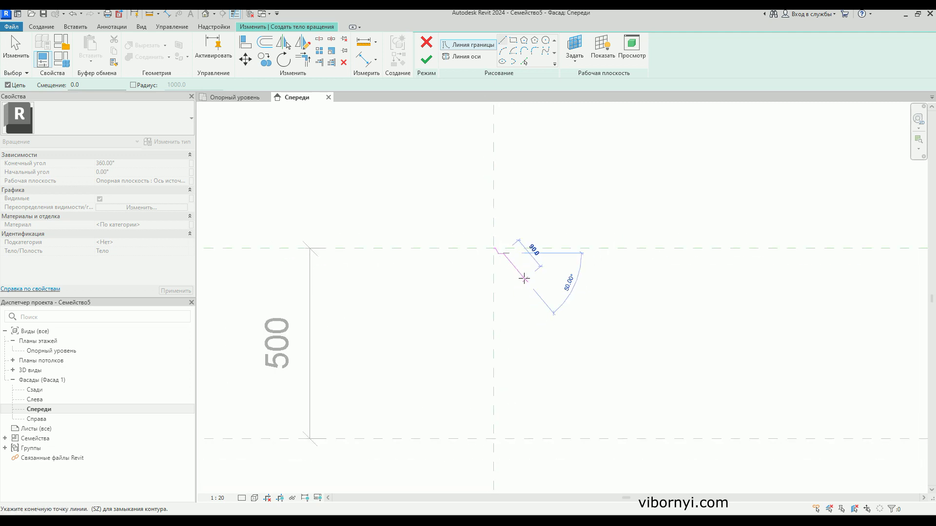
scroll(524, 286, up, 1)
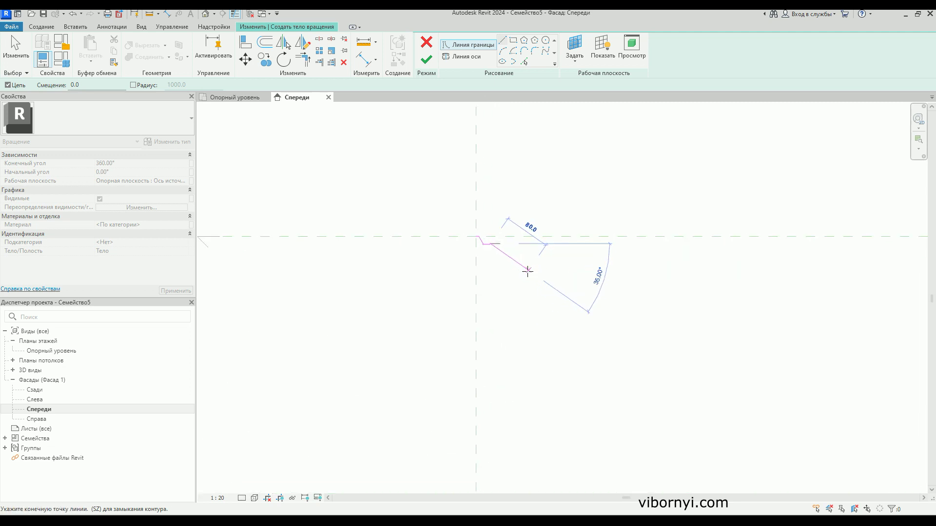
scroll(507, 258, up, 1)
scroll(498, 252, up, 1)
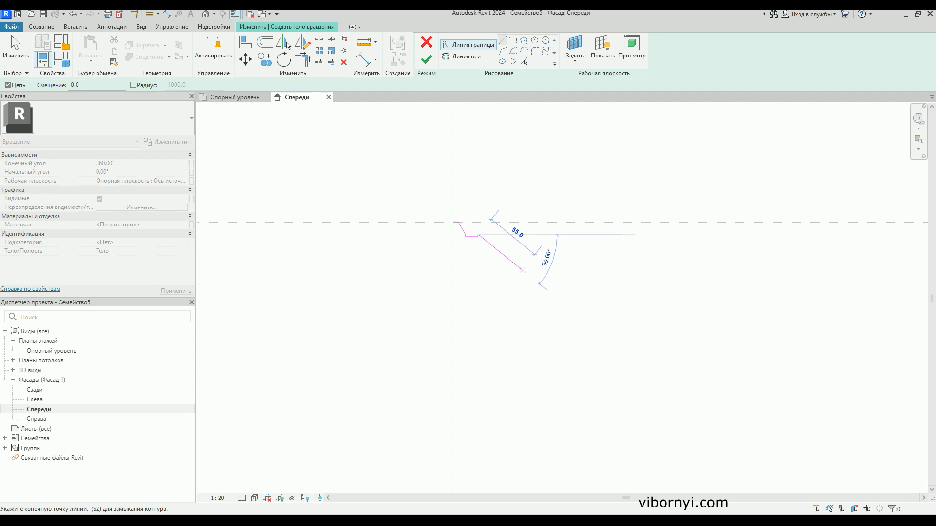
scroll(524, 268, down, 2)
scroll(527, 265, down, 1)
scroll(527, 266, down, 1)
scroll(541, 316, up, 3)
scroll(527, 345, up, 2)
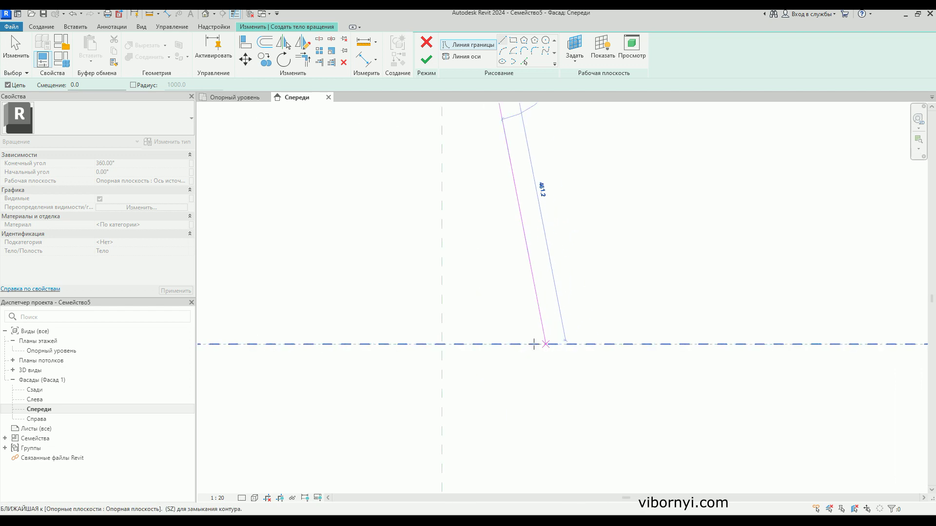
scroll(521, 348, down, 2)
scroll(526, 351, down, 1)
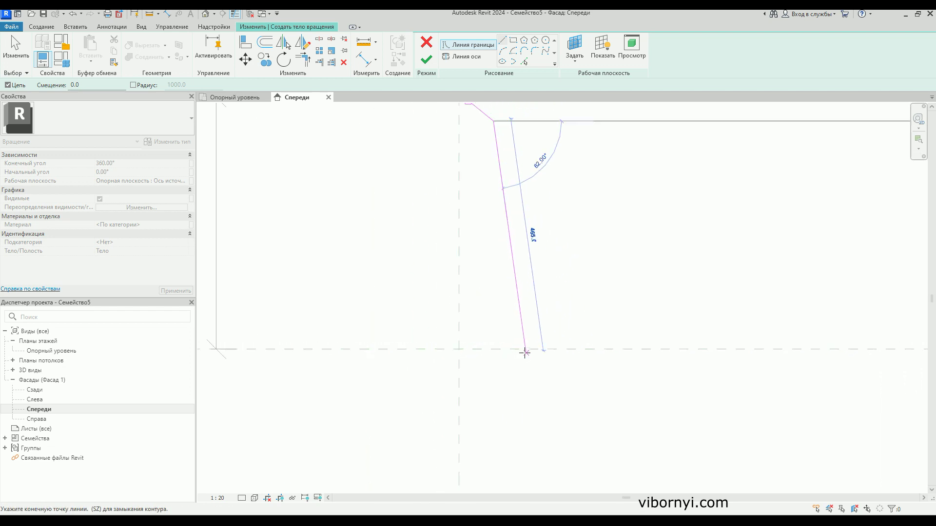
scroll(526, 351, down, 1)
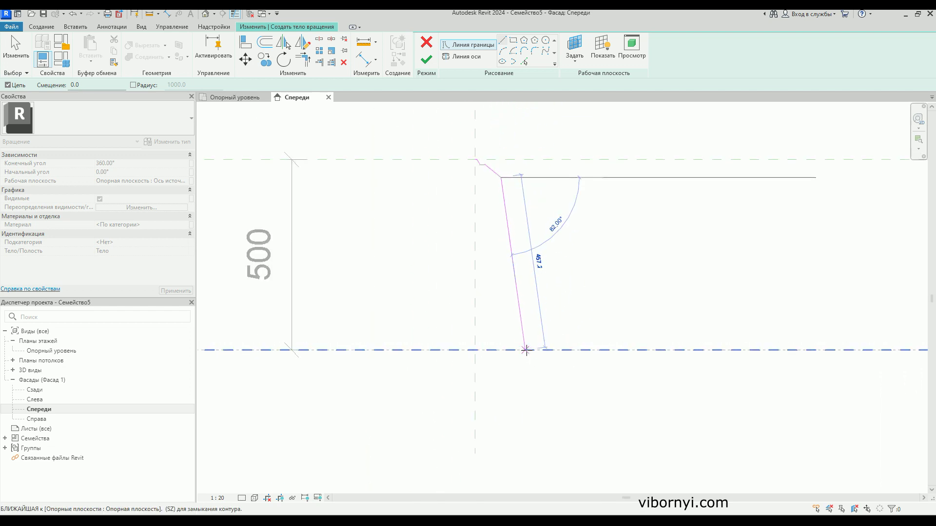
click(526, 349)
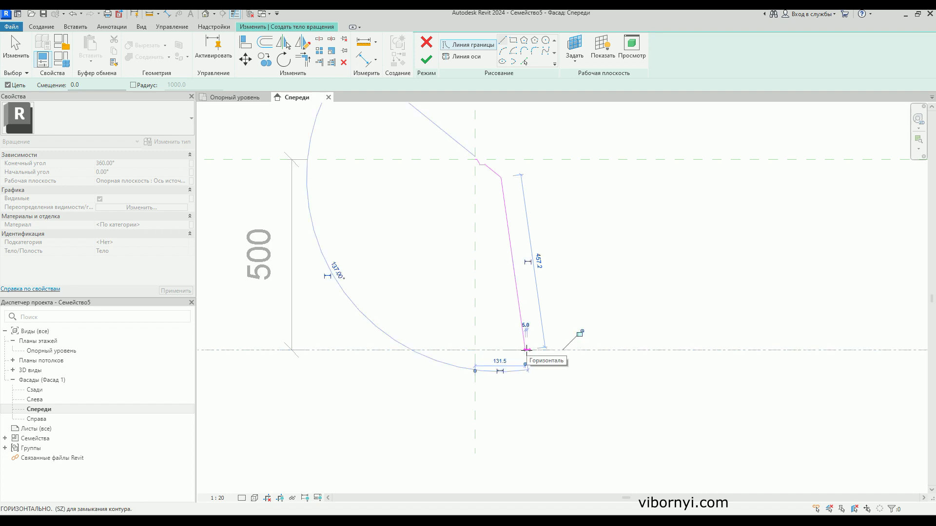
Draw the slanted outer wall from the base plane up to the top corner
scroll(526, 350, up, 2)
scroll(517, 350, up, 3)
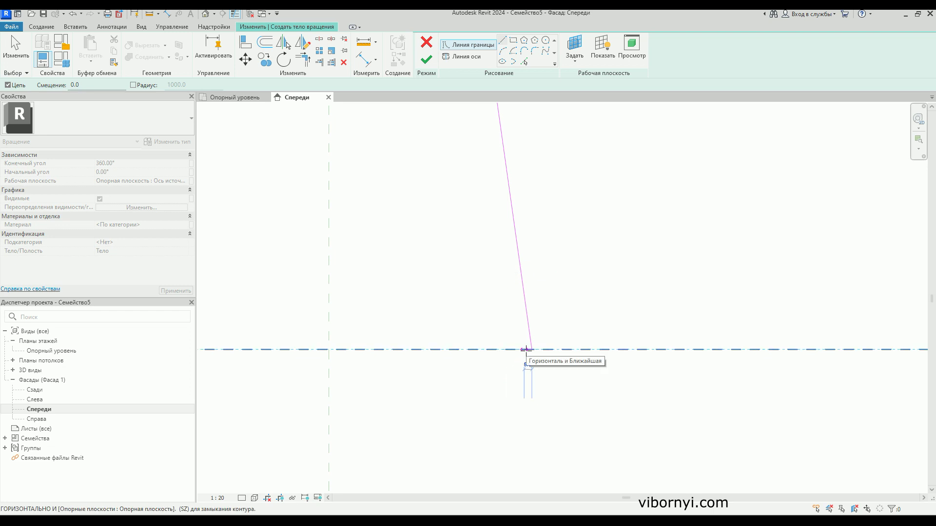
click(523, 350)
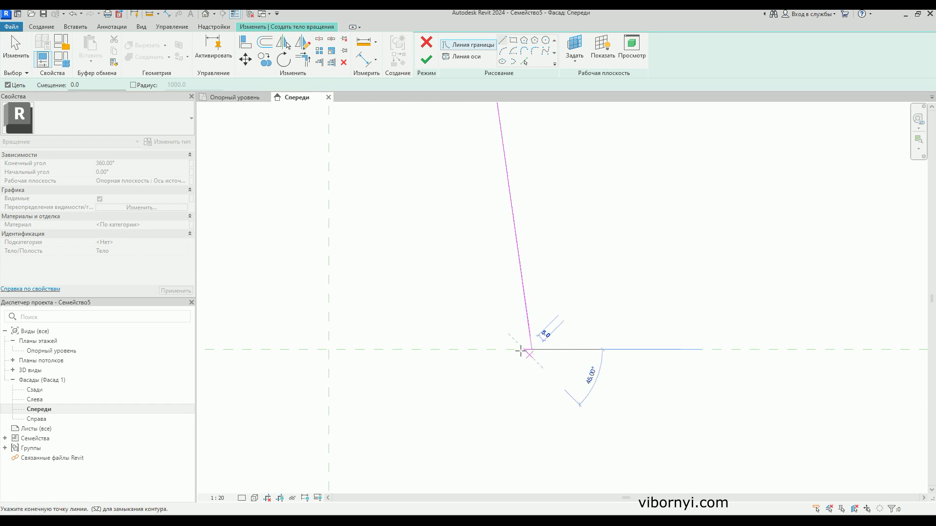
scroll(533, 359, down, 2)
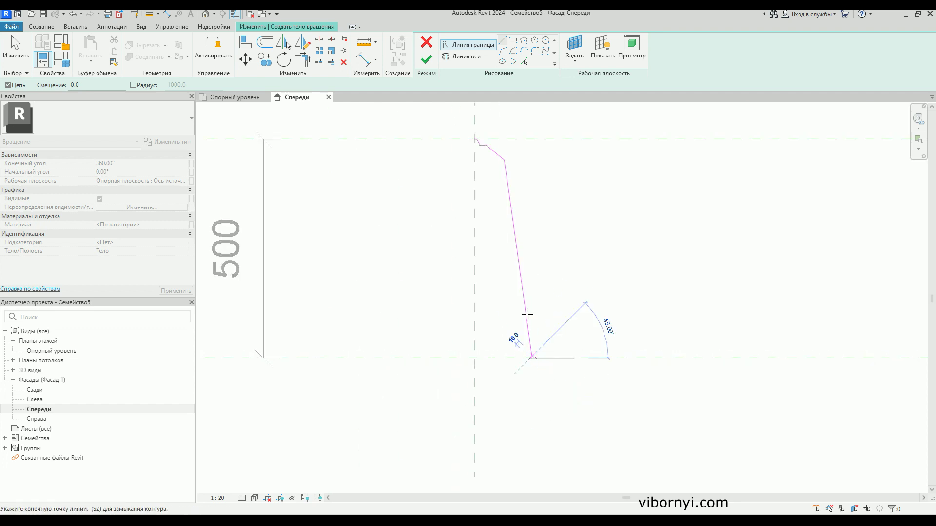
scroll(501, 154, up, 3)
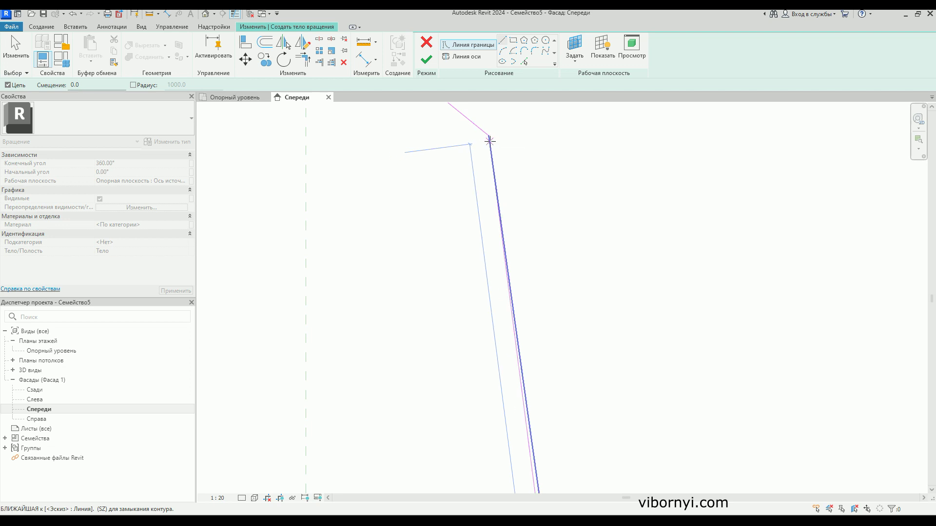
click(476, 141)
Draw the parallel inner edge of the bell wall
scroll(475, 141, down, 2)
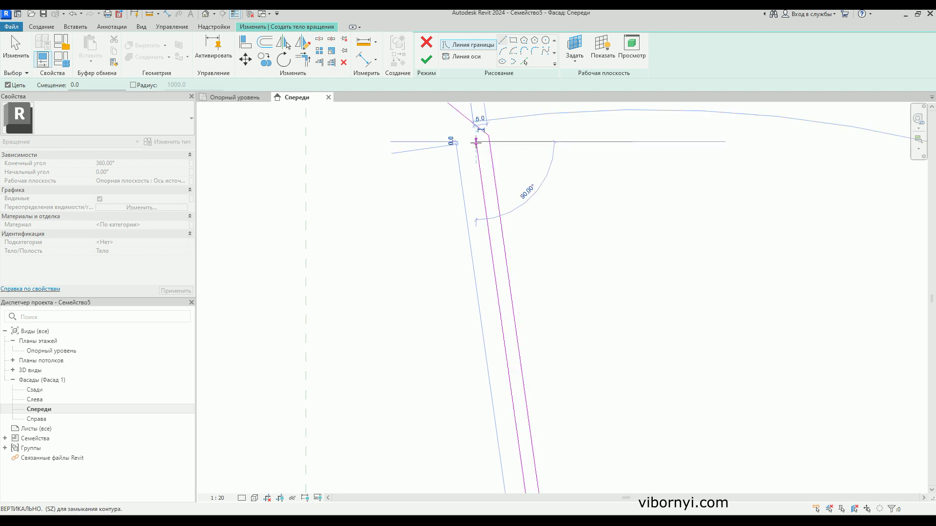
scroll(454, 146, up, 2)
scroll(472, 190, up, 3)
scroll(542, 263, down, 3)
scroll(544, 267, up, 2)
scroll(522, 266, up, 1)
scroll(534, 246, up, 1)
scroll(535, 246, up, 3)
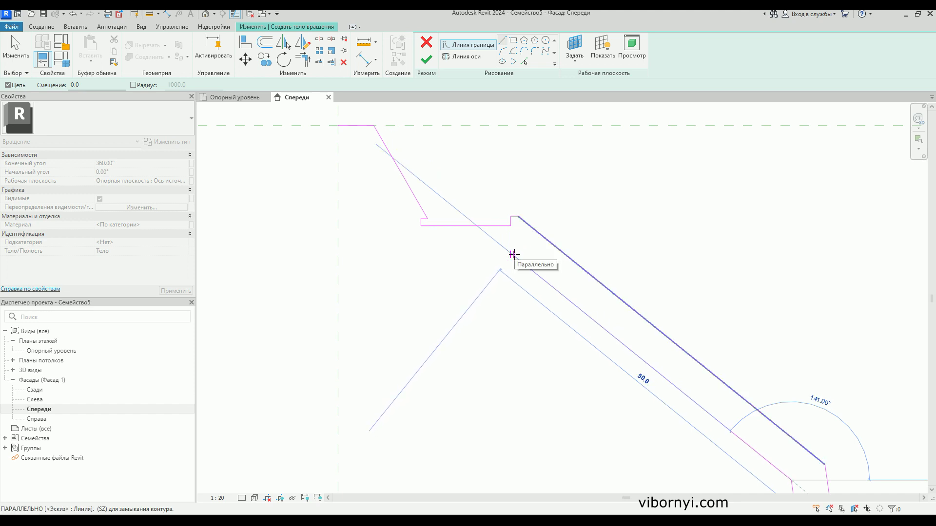
click(512, 254)
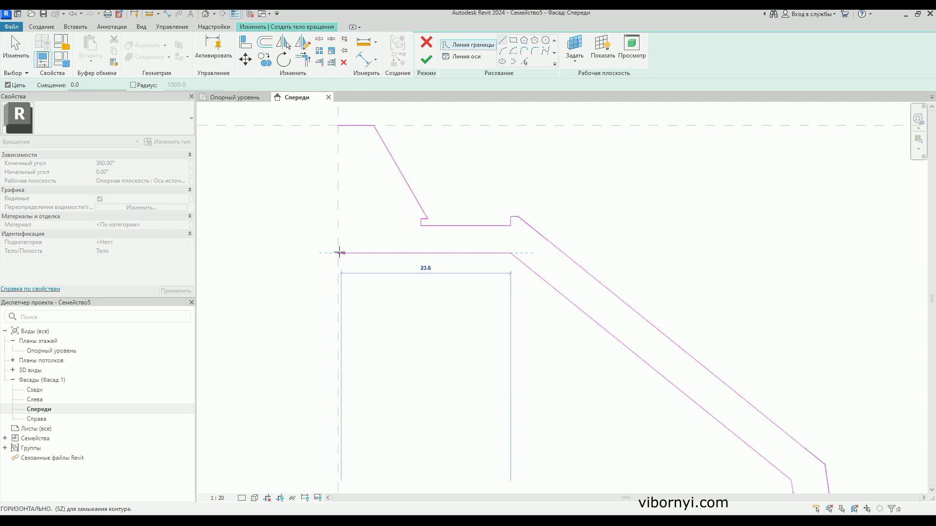
Close the outline with a horizontal edge to the centre axis and a vertical edge up
click(338, 253)
click(337, 125)
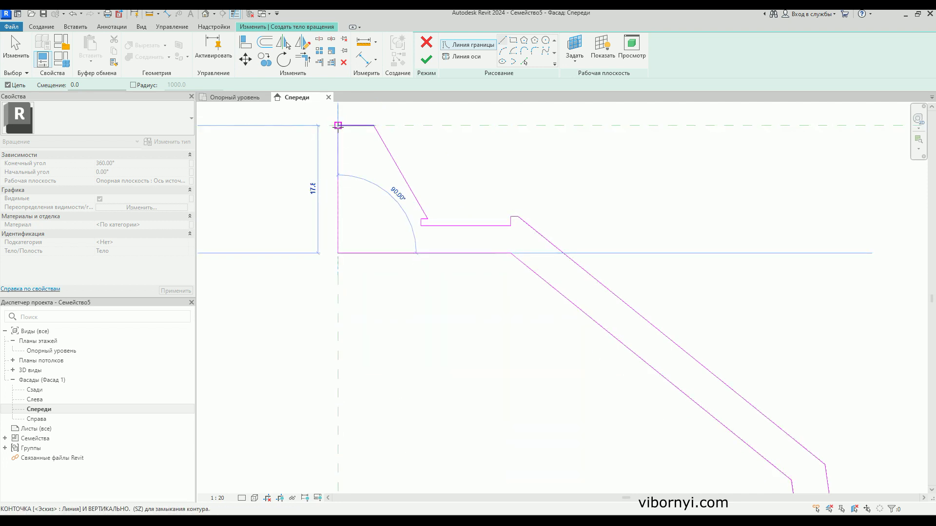
scroll(389, 174, down, 3)
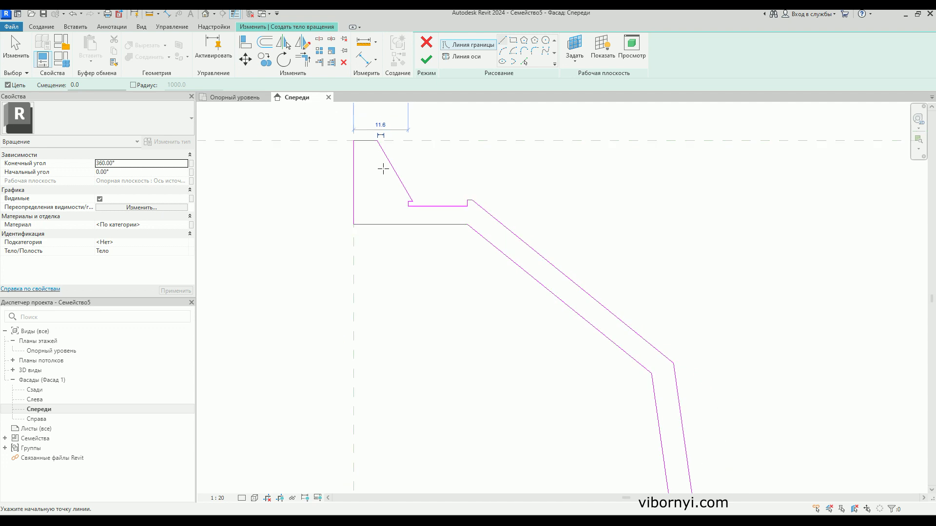
scroll(396, 197, down, 3)
scroll(399, 184, down, 2)
scroll(441, 184, down, 2)
scroll(440, 186, down, 2)
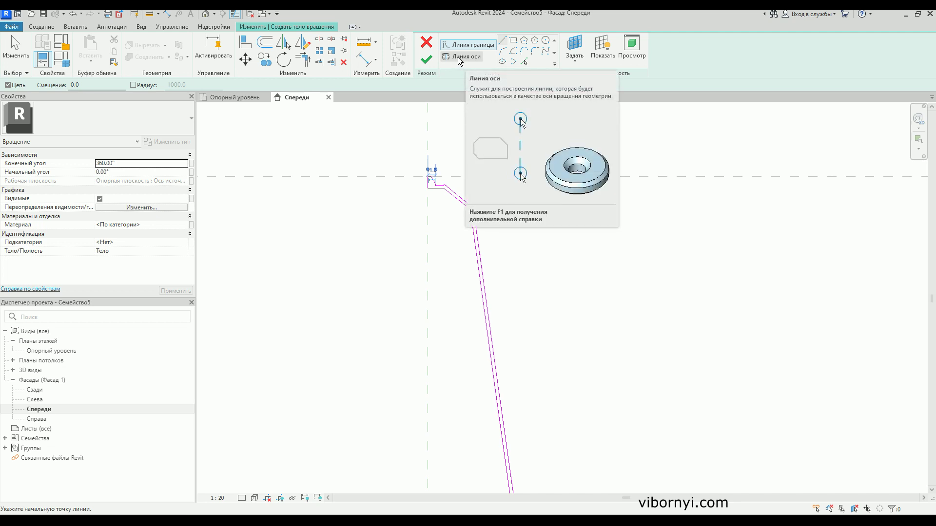
Draw a 275-long axis line on the centre reference plane and finish the revolve
click(459, 60)
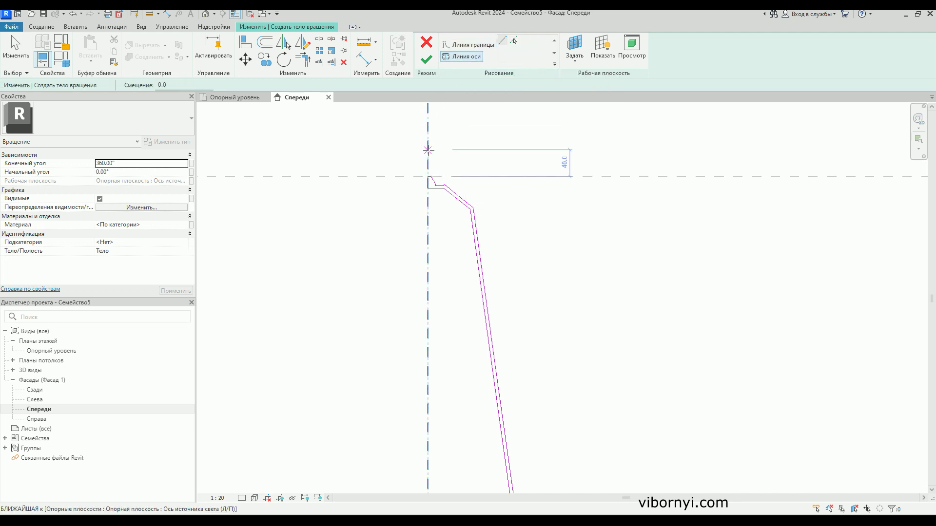
click(428, 150)
click(428, 334)
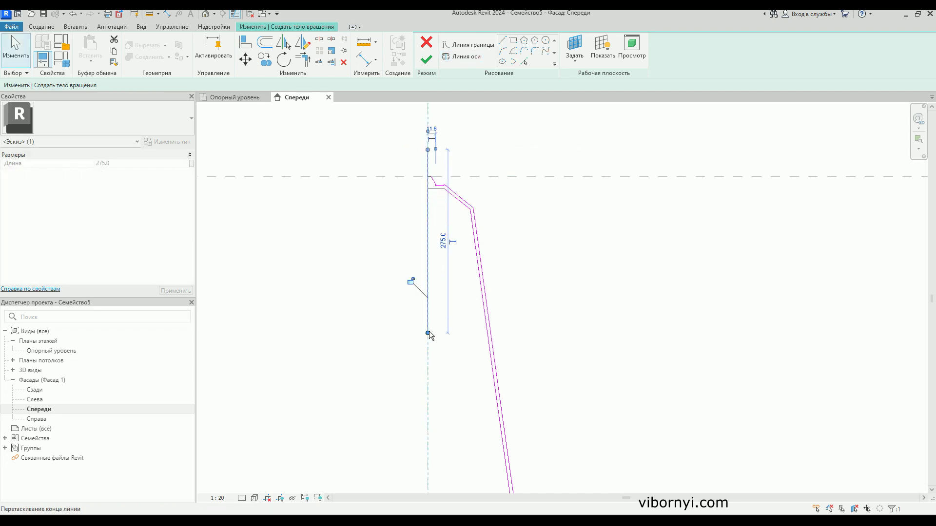
click(424, 59)
scroll(494, 184, down, 2)
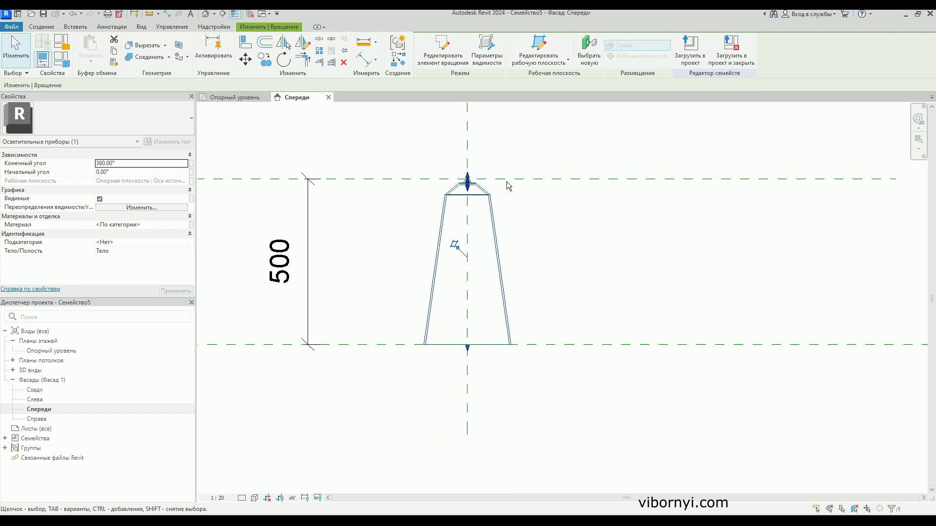
scroll(507, 185, down, 1)
Deselect the bell body and open the 3D view Вид 1
click(543, 232)
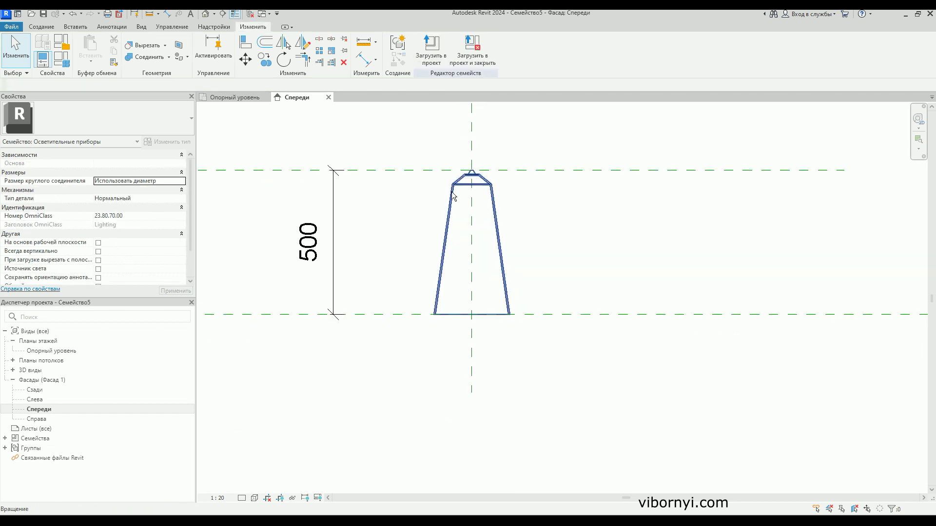
scroll(451, 195, up, 2)
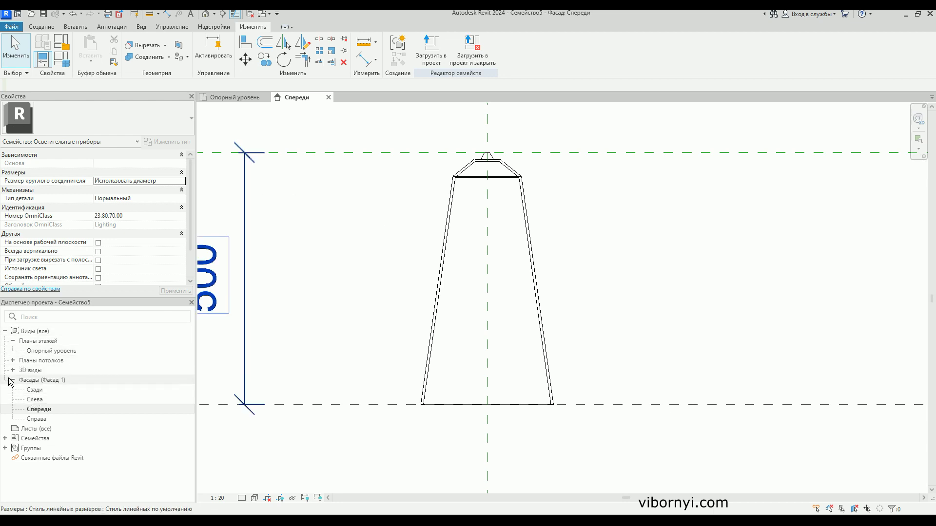
double_click(30, 371)
double_click(32, 381)
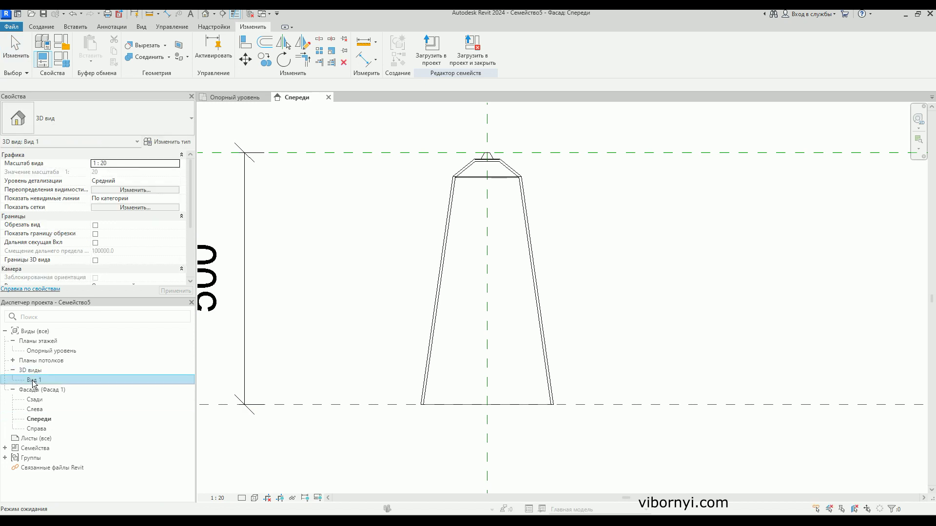
Select the bell body and orbit to view it from the right and behind
click(431, 328)
mouse_move(420, 364)
mouse_down()
mouse_move(384, 451)
mouse_move(320, 286)
mouse_move(326, 257)
mouse_move(314, 270)
mouse_move(328, 268)
mouse_move(386, 306)
mouse_up()
mouse_move(385, 305)
shift+middle_down()
mouse_move(282, 353)
mouse_move(272, 429)
mouse_move(184, 467)
mouse_move(94, 477)
mouse_move(356, 458)
mouse_move(393, 432)
mouse_move(262, 181)
shift+middle_up()
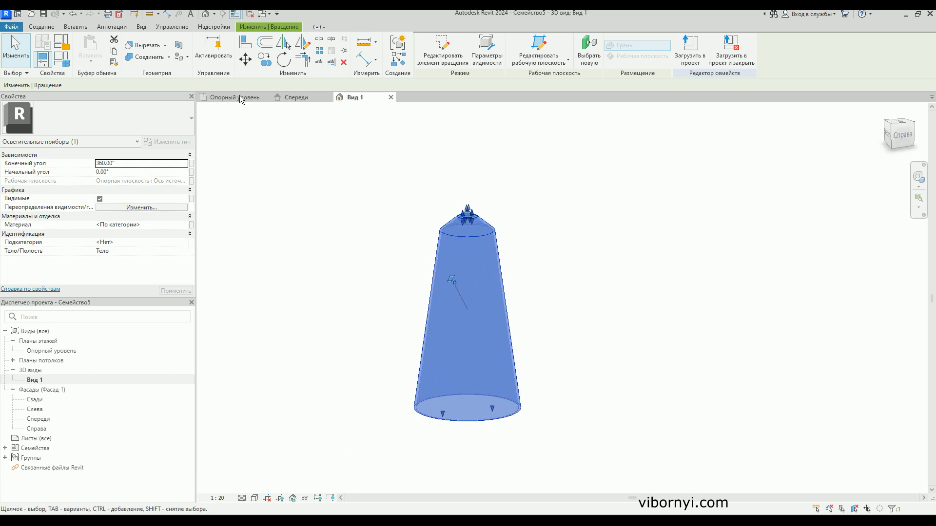
Return to the Спереди elevation, deselect, and pan to show space above the lamp
click(296, 97)
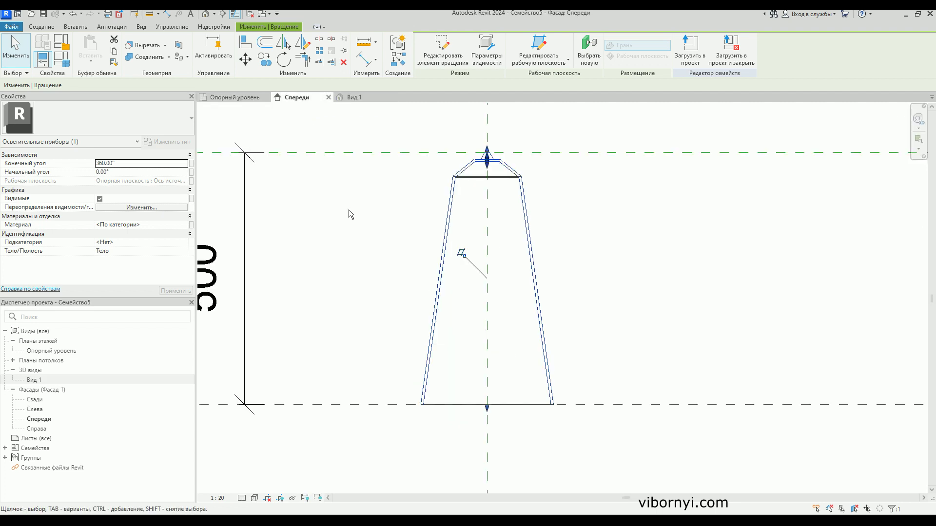
scroll(365, 282, down, 2)
click(372, 282)
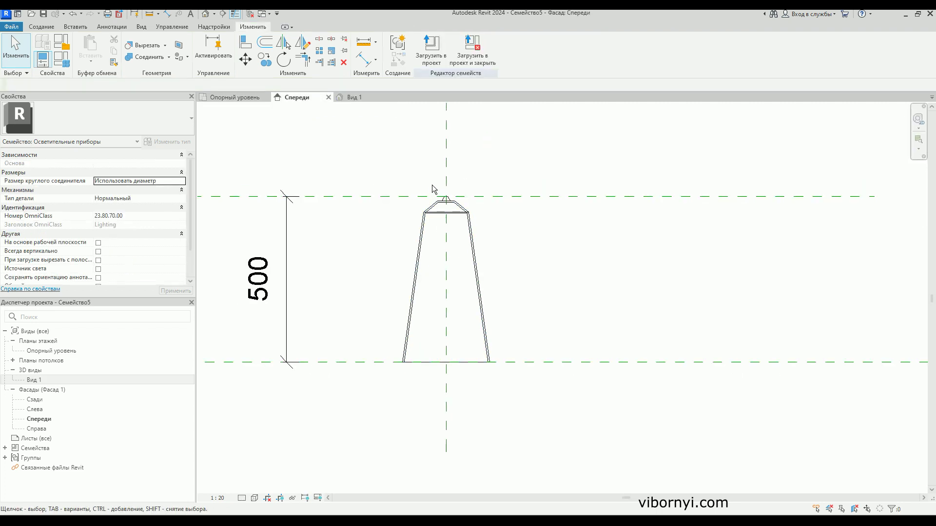
middle_drag(433, 192, 432, 300)
scroll(414, 310, up, 3)
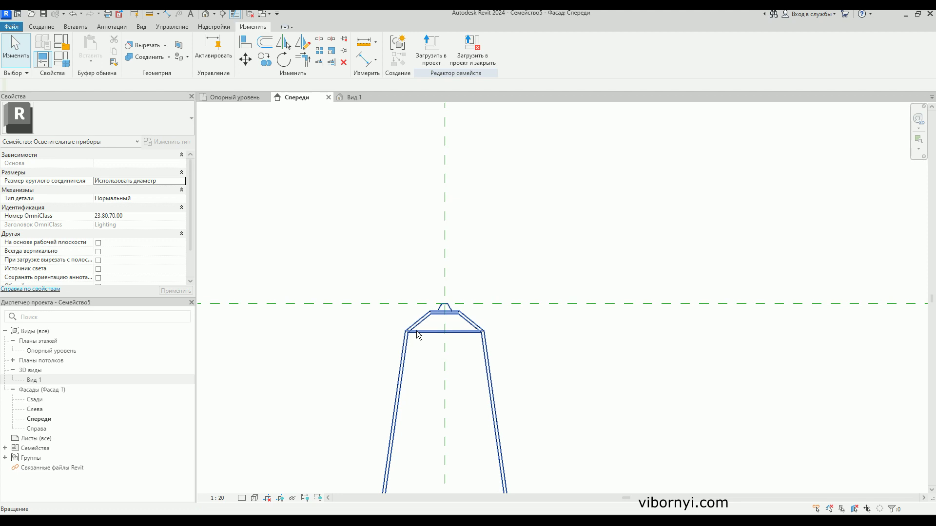
scroll(413, 308, down, 1)
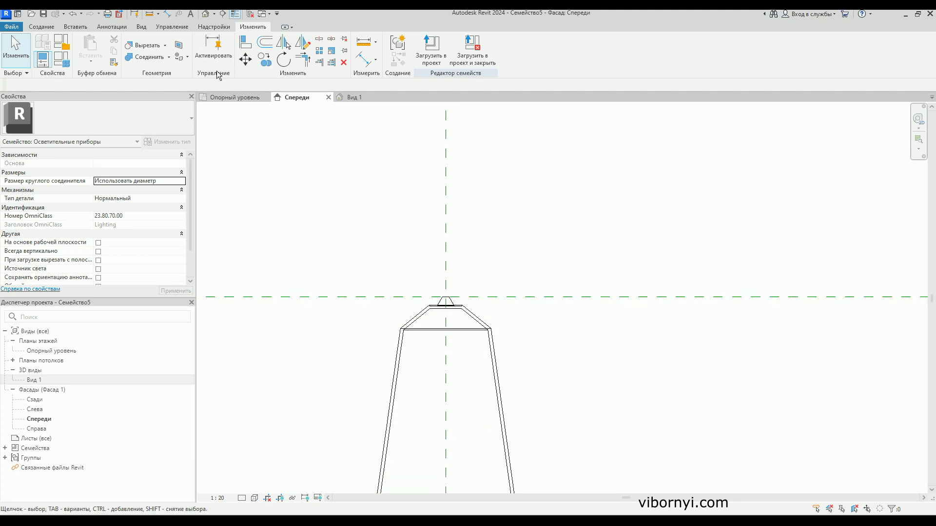
Start a new extrusion sketch using the Line draw tool
click(41, 27)
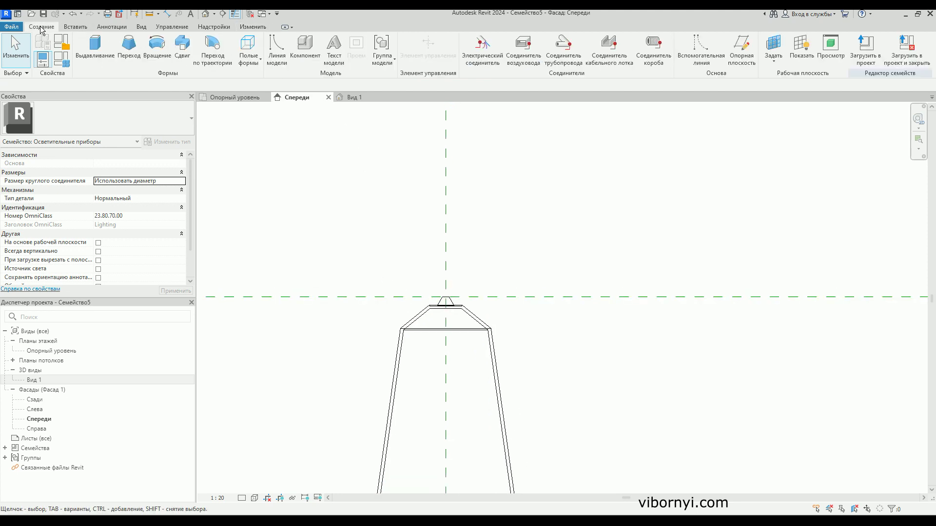
click(96, 60)
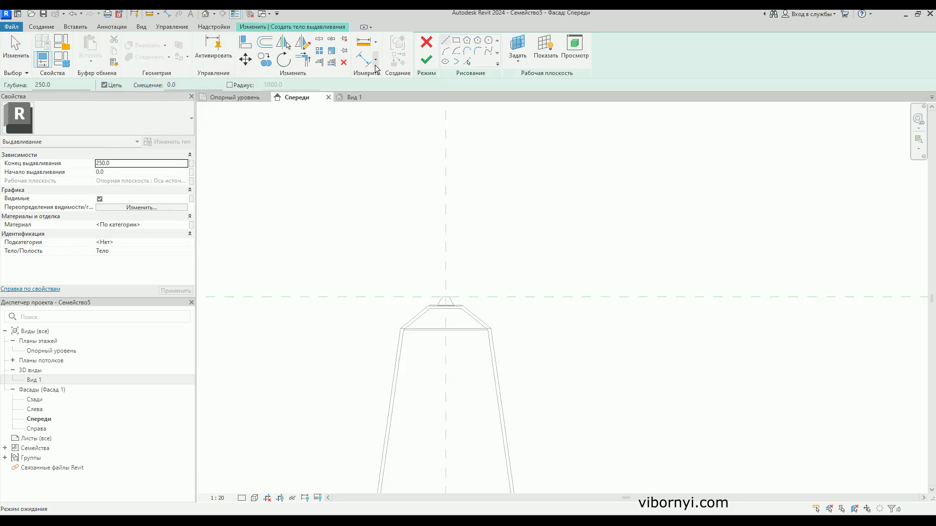
click(447, 42)
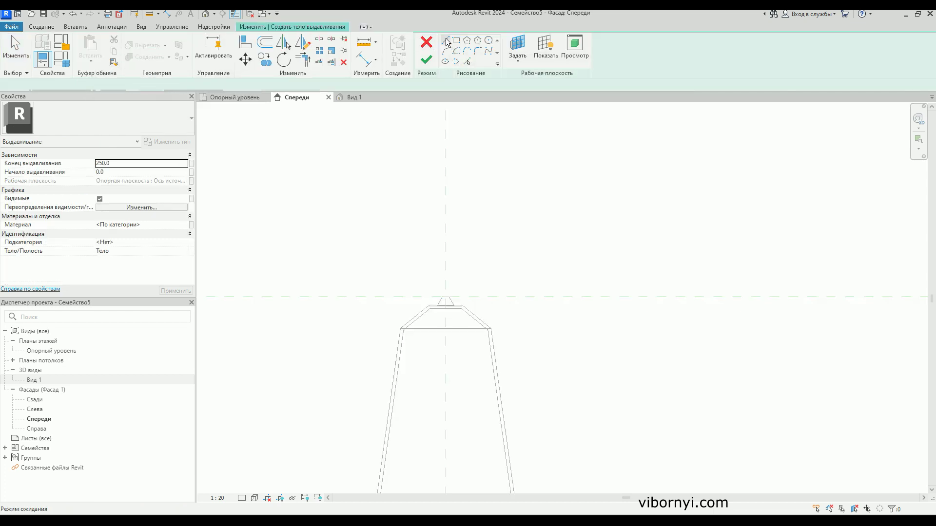
scroll(400, 336, up, 2)
scroll(402, 324, up, 3)
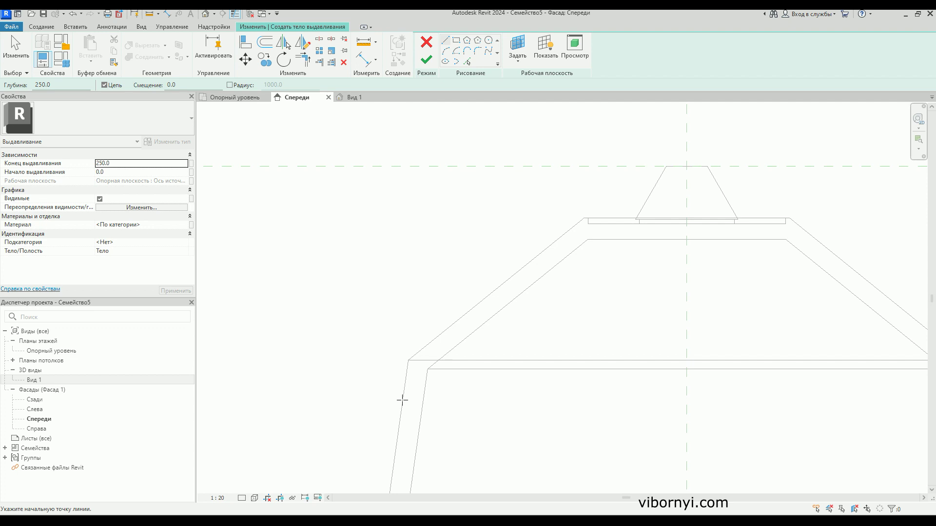
Draw a tall line above the bell's left side and a horizontal line to the centre axis
scroll(402, 399, down, 2)
scroll(402, 398, down, 2)
scroll(403, 390, down, 1)
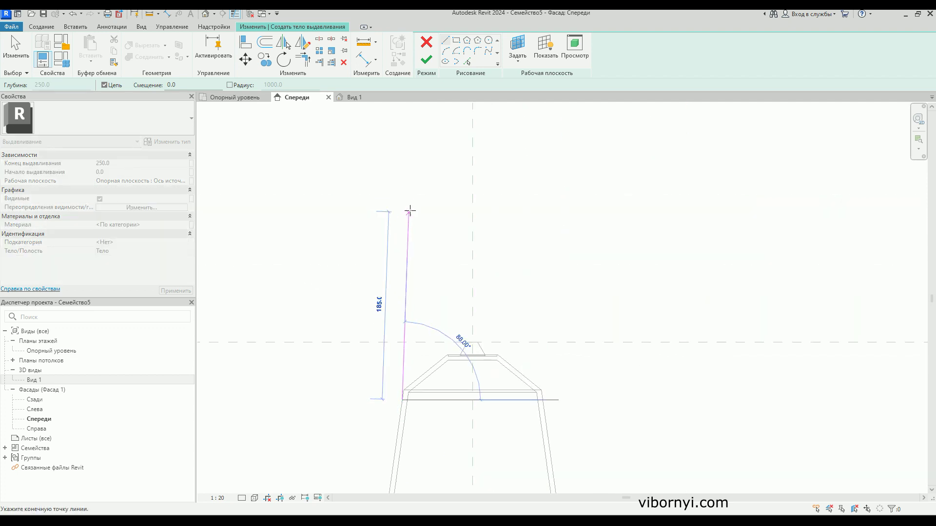
click(409, 212)
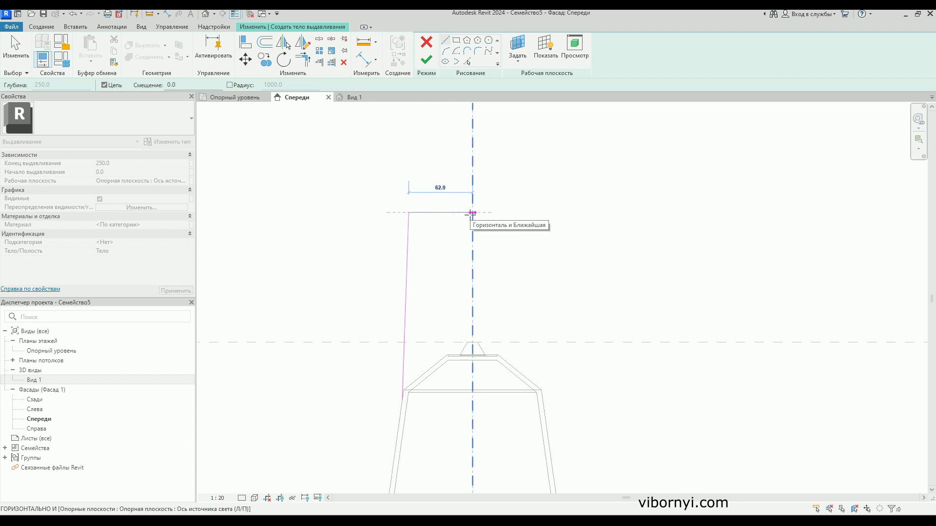
click(472, 213)
scroll(483, 231, up, 2)
key(Escape)
key(Escape)
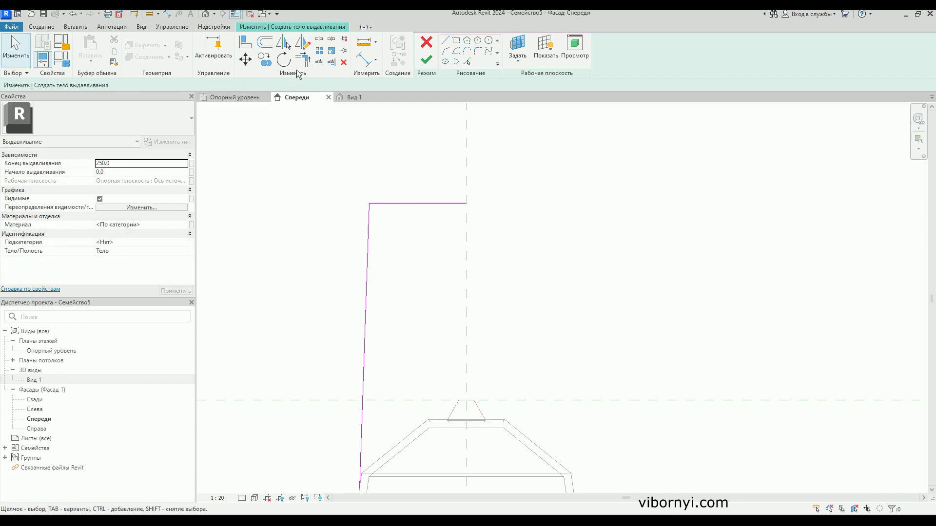
click(263, 40)
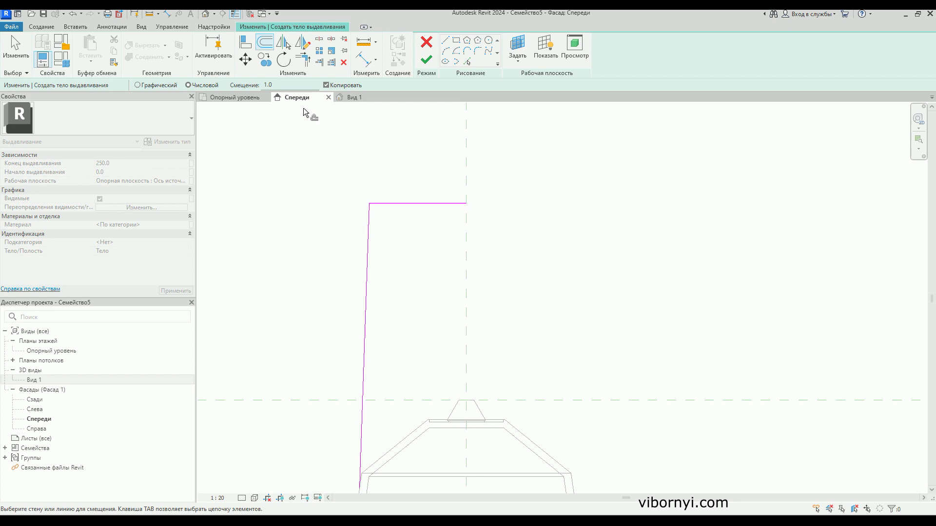
Offset the whole sketch line chain by 2 into a double outline
text(2)
key(Tab)
click(372, 225)
scroll(402, 272, down, 1)
scroll(404, 292, down, 1)
scroll(390, 366, up, 2)
scroll(385, 388, up, 2)
Draw a 3-point arc rounding the outer top-left corner of the outline
click(445, 41)
scroll(373, 387, up, 2)
scroll(373, 386, up, 2)
scroll(389, 393, down, 2)
scroll(388, 396, down, 2)
scroll(387, 263, up, 2)
scroll(406, 265, up, 1)
scroll(381, 276, up, 1)
scroll(383, 273, up, 2)
key(Escape)
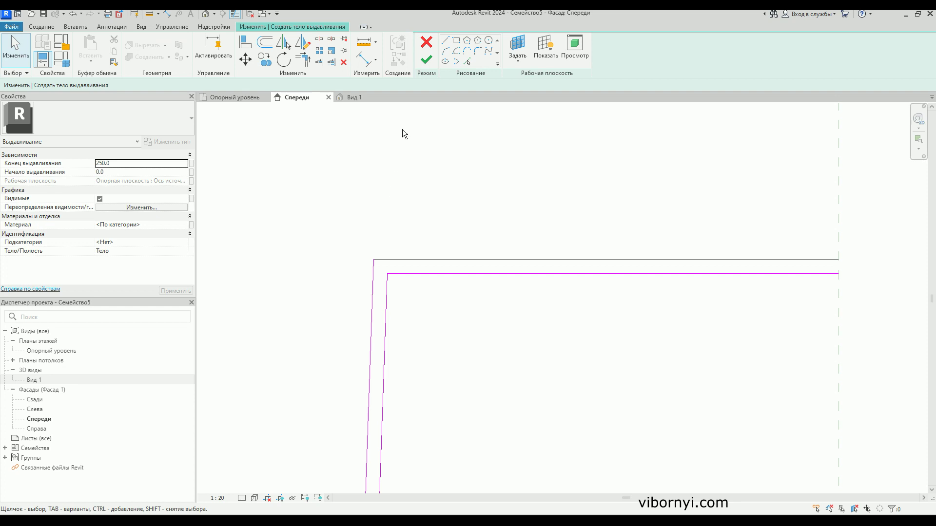
click(446, 51)
scroll(395, 261, up, 3)
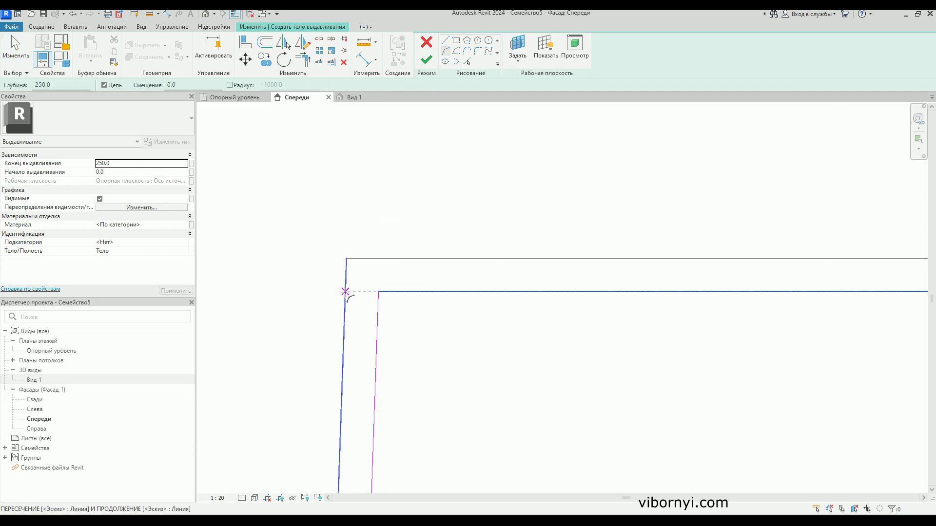
click(345, 290)
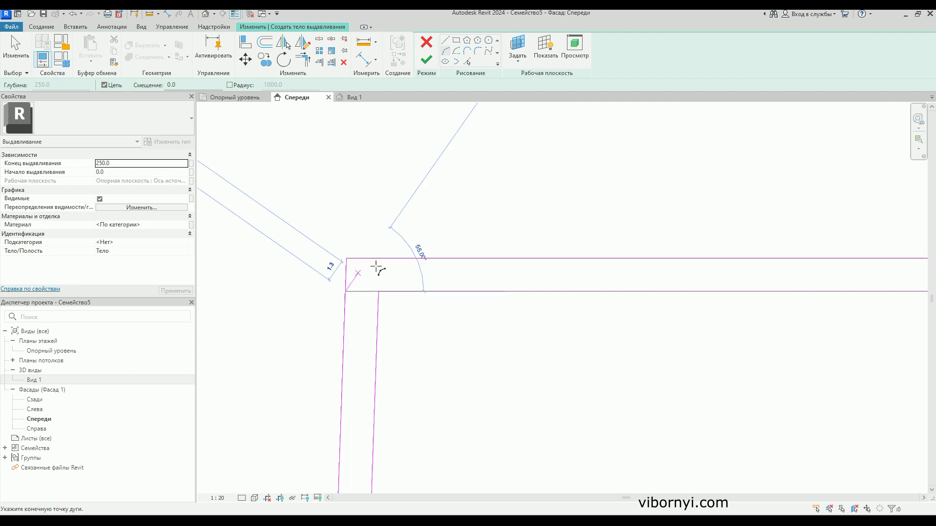
click(380, 258)
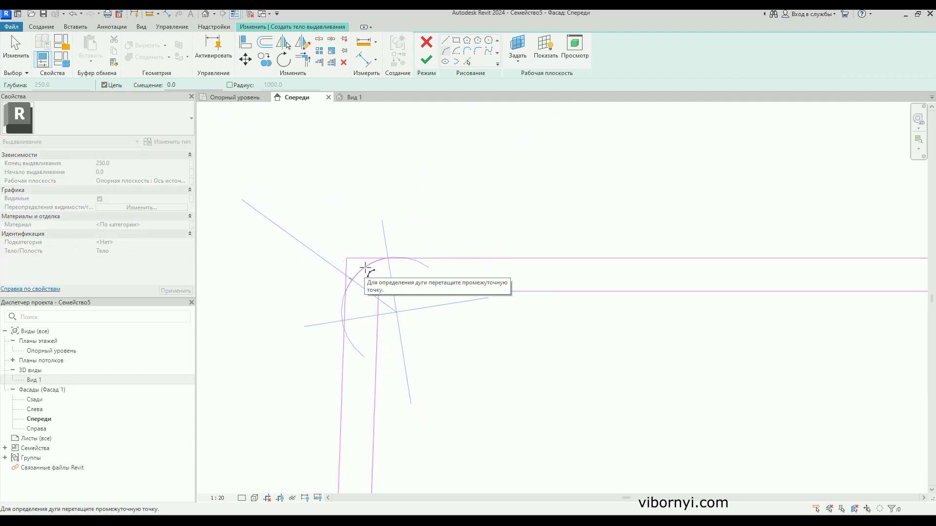
click(369, 276)
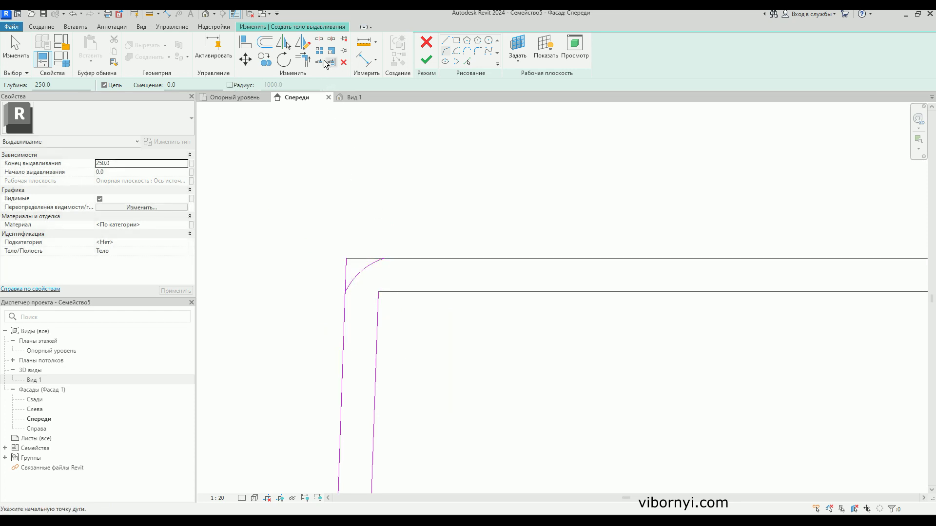
Trim the outer left and top lines back to the corner arc
click(304, 61)
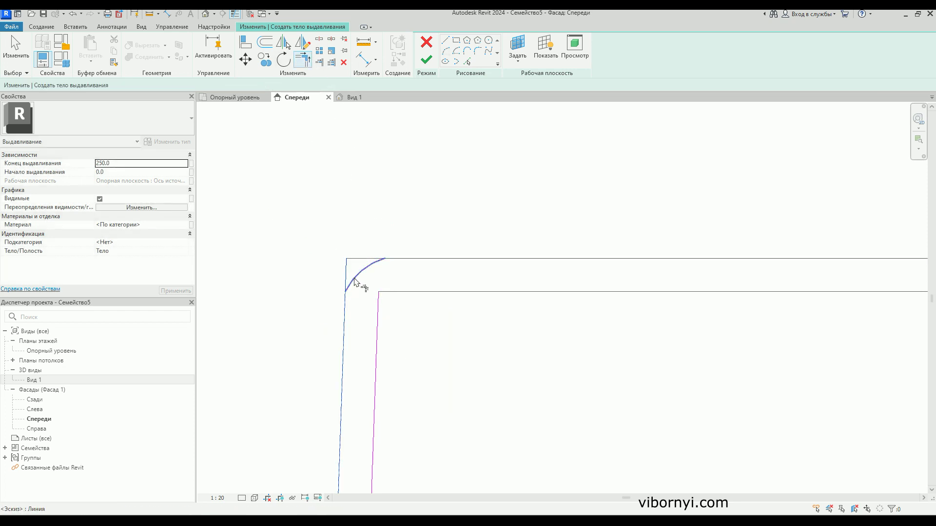
click(355, 281)
click(406, 264)
click(379, 266)
Add a fillet arc between the inner top and inner vertical lines
click(447, 55)
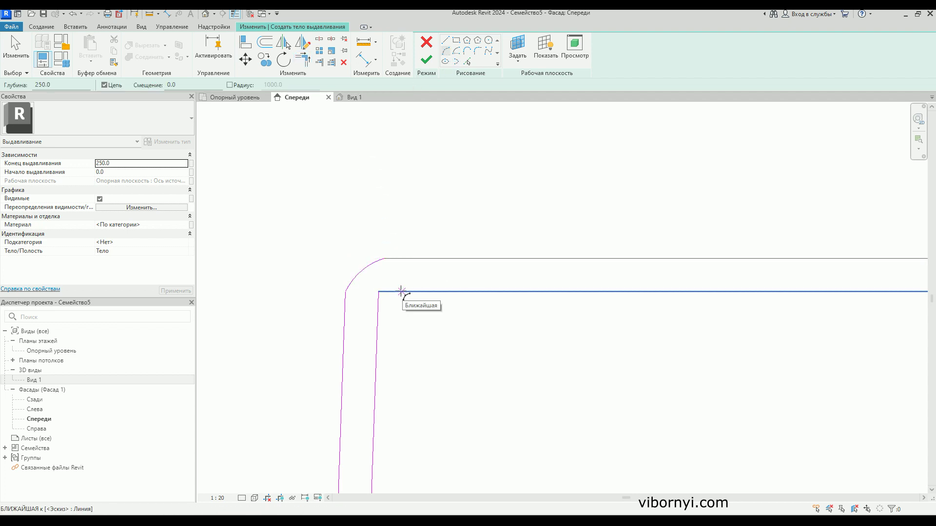
click(402, 292)
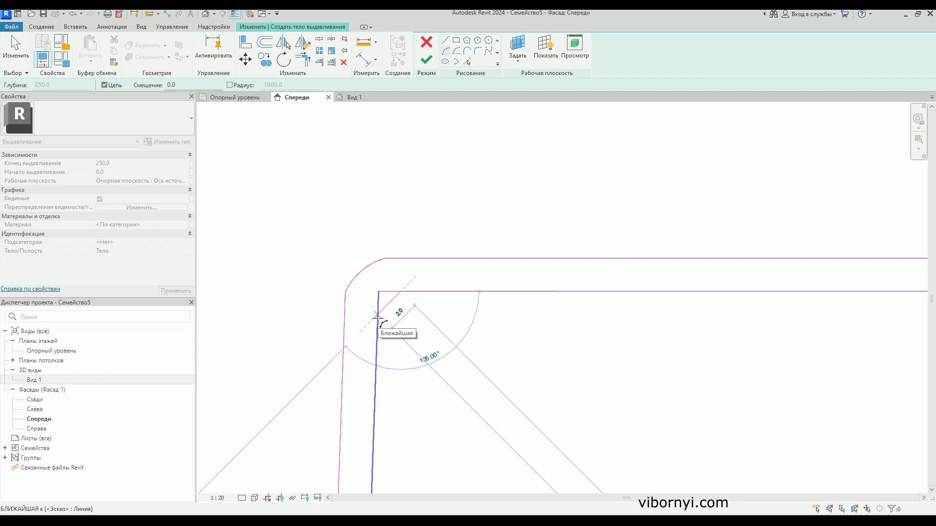
click(378, 318)
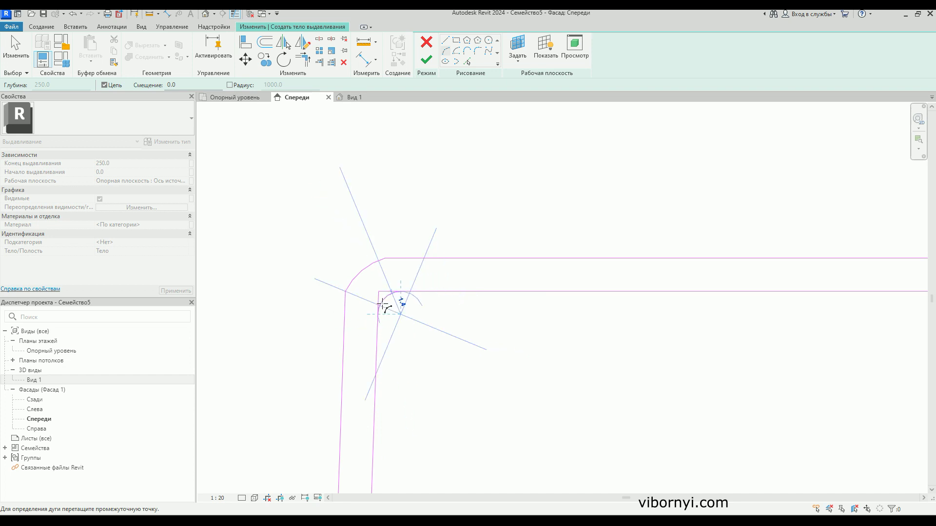
click(384, 306)
key(Escape)
key(Escape)
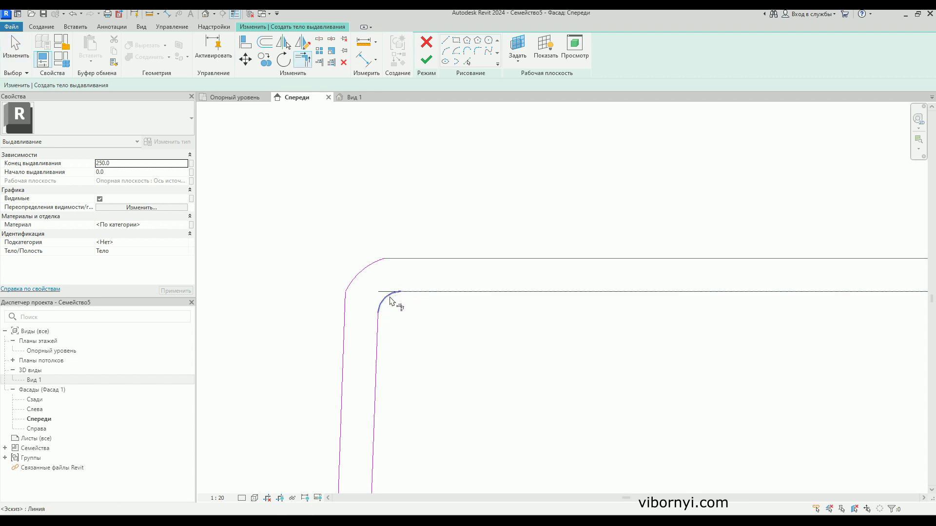
Reactivate Trim (TR) and pan to bring the vertical reference plane into view
key(t)
key(r)
scroll(319, 272, down, 2)
scroll(323, 258, down, 2)
scroll(317, 254, down, 2)
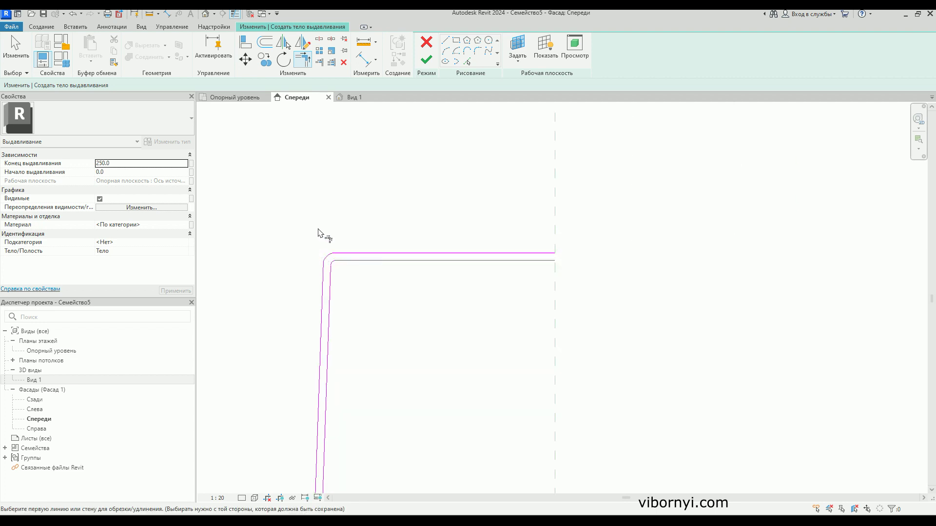
middle_drag(518, 254, 456, 251)
scroll(459, 235, down, 2)
scroll(458, 235, down, 2)
scroll(472, 269, up, 2)
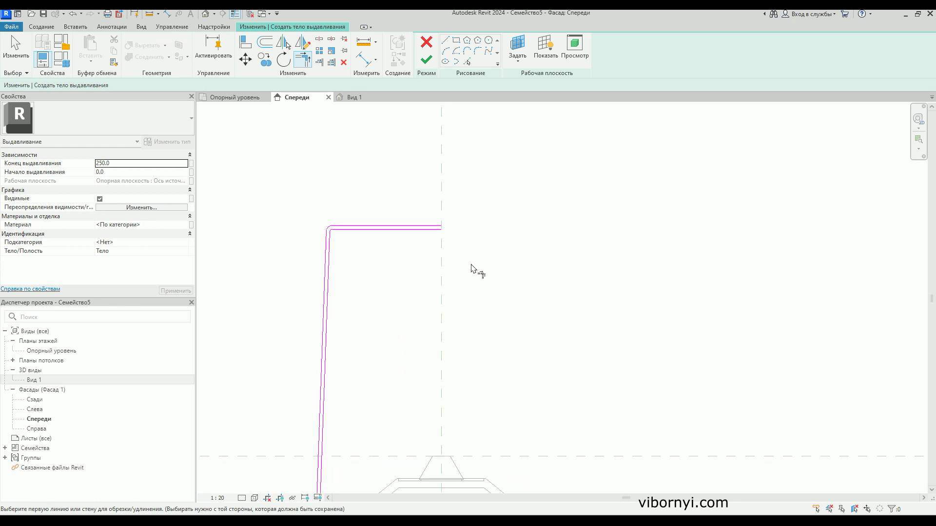
Mirror the six half-outline lines across the vertical reference plane
key(Escape)
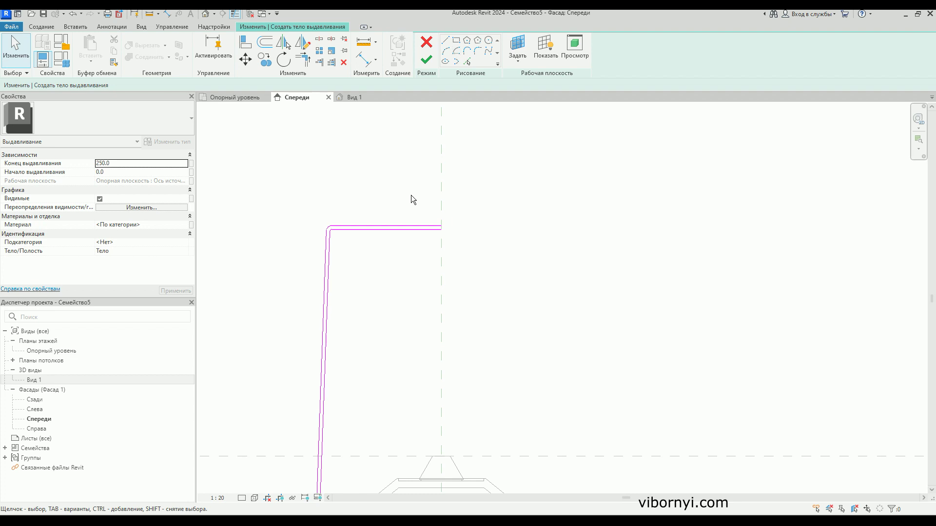
drag(405, 200, 322, 335)
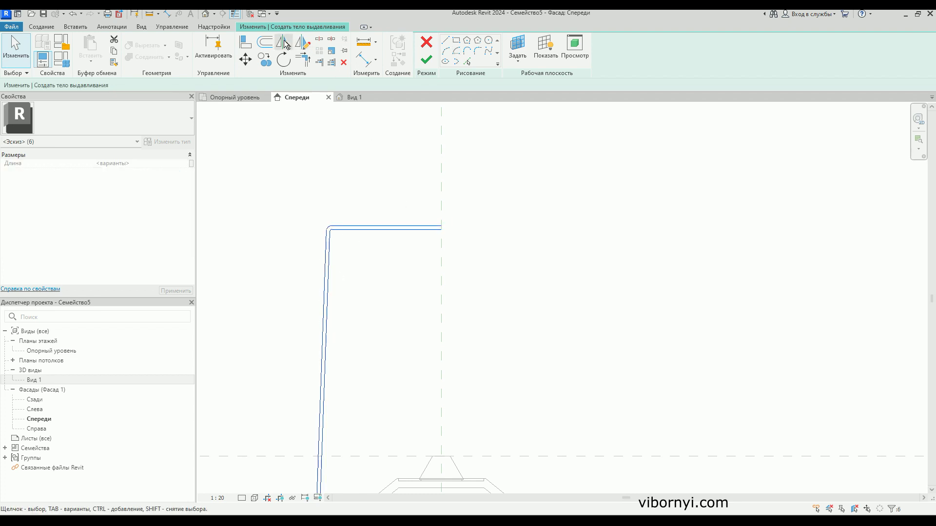
mouse_move(284, 43)
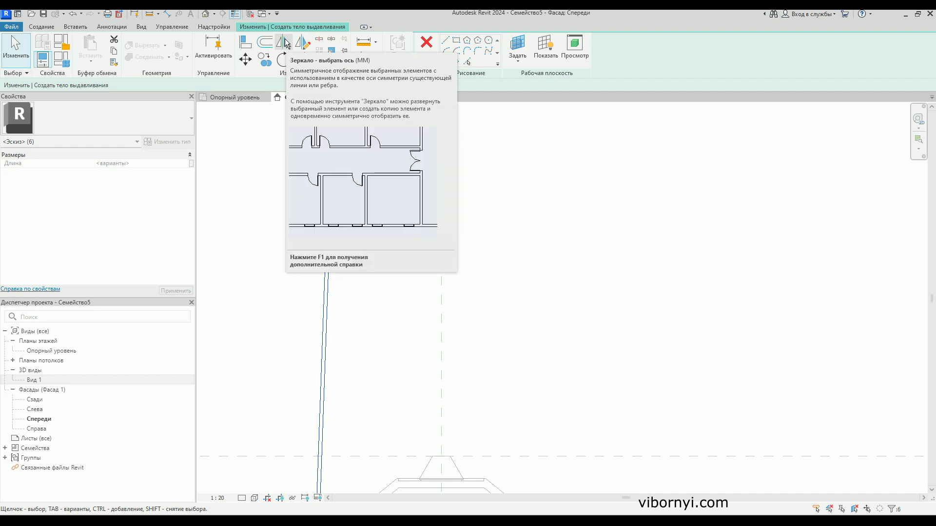
click(287, 44)
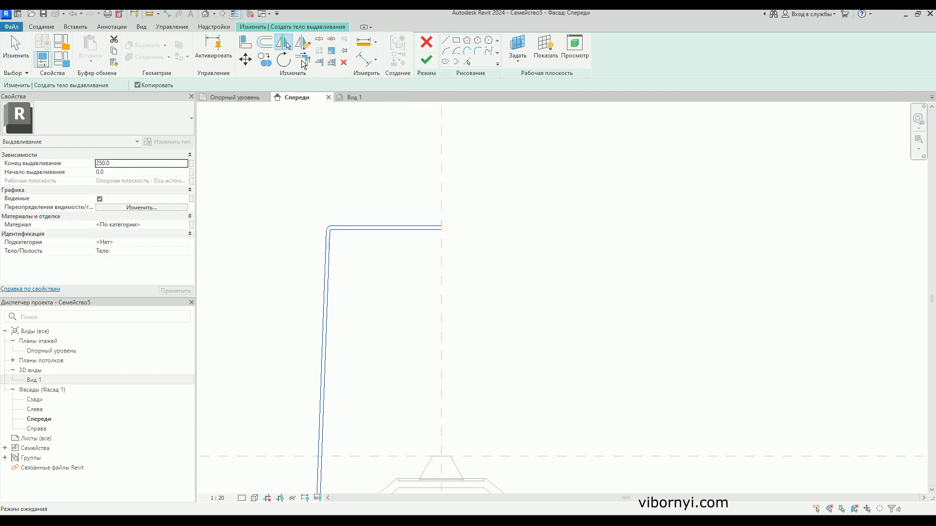
click(443, 198)
scroll(514, 180, down, 2)
scroll(517, 186, down, 1)
scroll(545, 383, up, 3)
scroll(542, 369, up, 1)
click(579, 369)
scroll(530, 369, up, 1)
scroll(530, 370, up, 1)
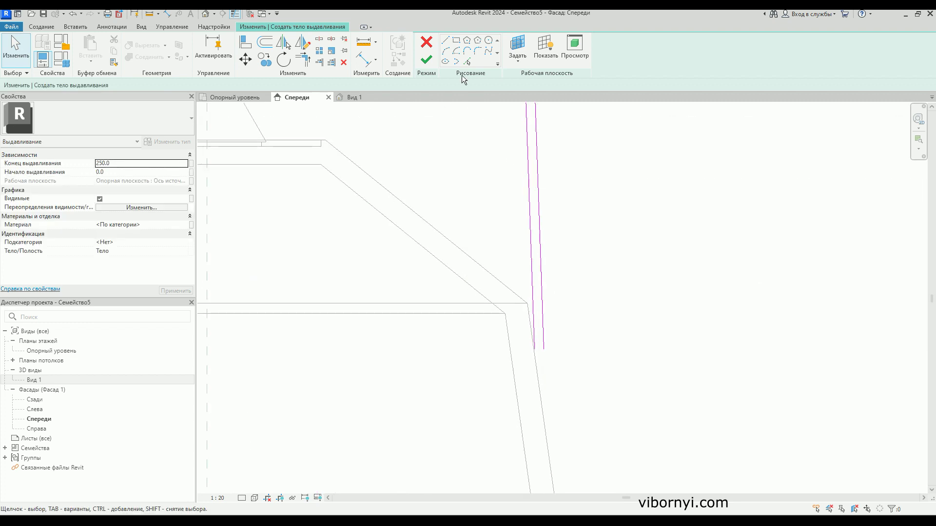
Close the right leg's bottom with a line and finish the 250-deep extrusion
click(448, 43)
scroll(536, 350, up, 2)
scroll(534, 341, up, 1)
click(535, 330)
click(557, 330)
scroll(555, 353, down, 2)
scroll(555, 353, down, 2)
key(Escape)
scroll(558, 146, up, 2)
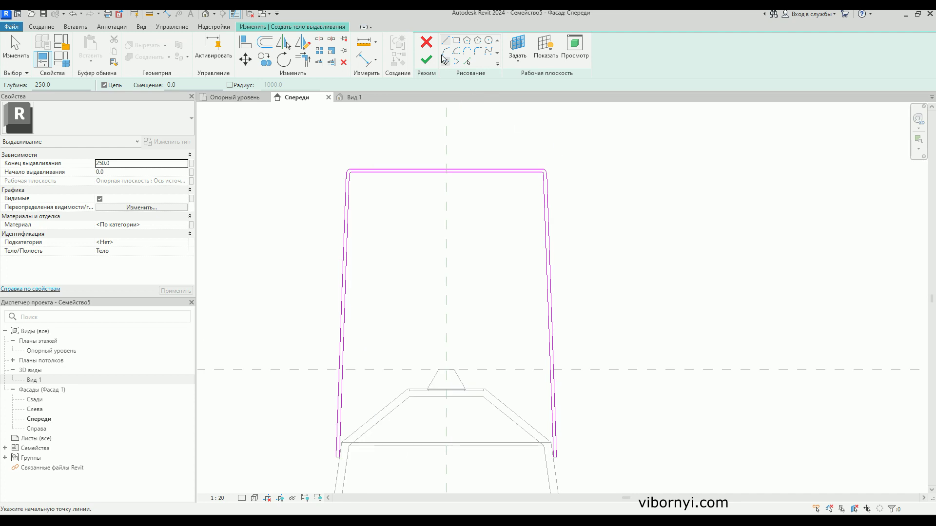
click(427, 59)
scroll(491, 241, down, 2)
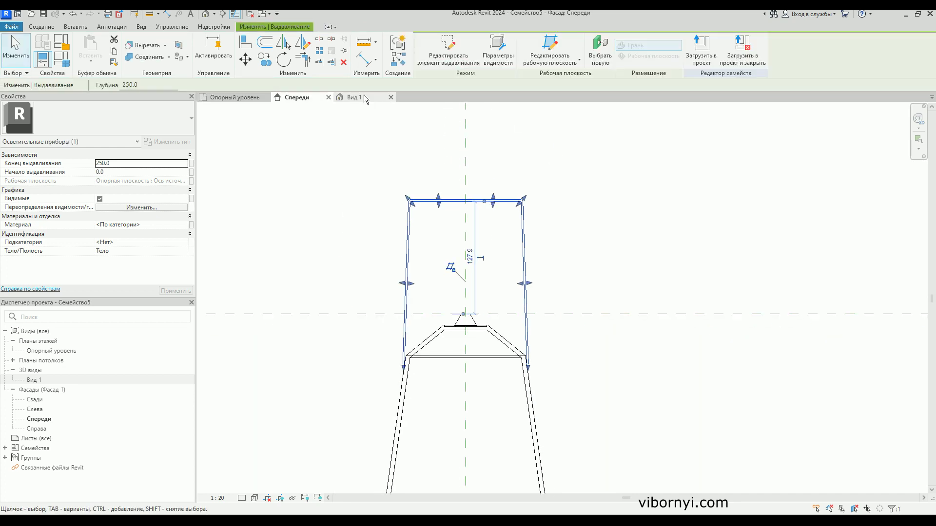
Try twice to drag the handle extrusion, cancelling each failed move
scroll(415, 199, up, 2)
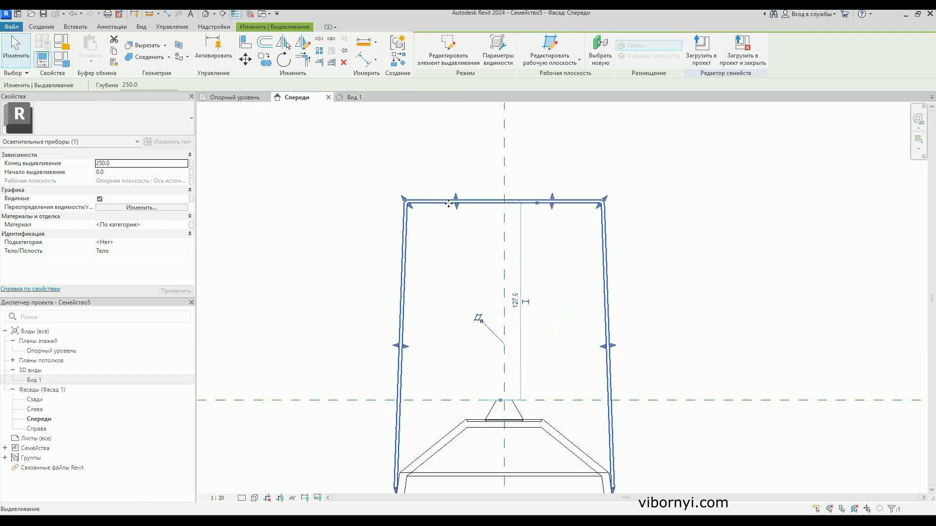
drag(463, 199, 450, 167)
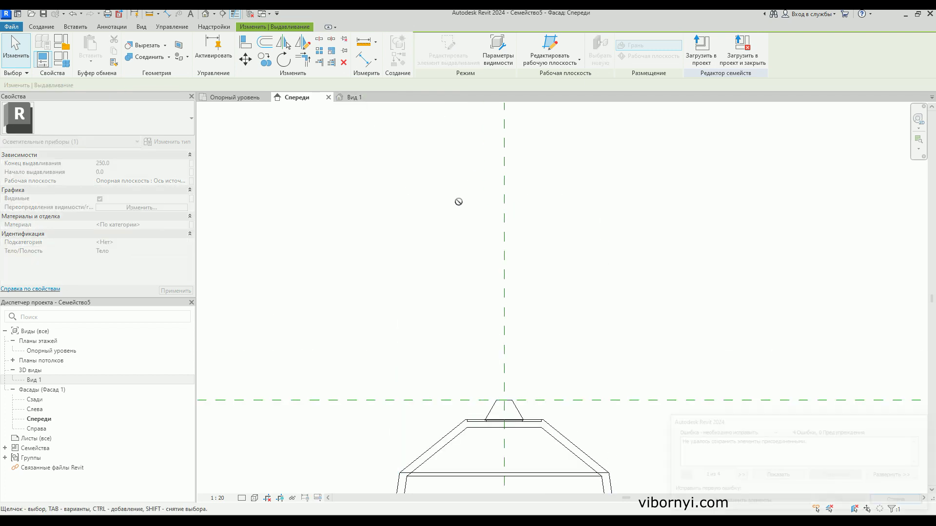
key(Escape)
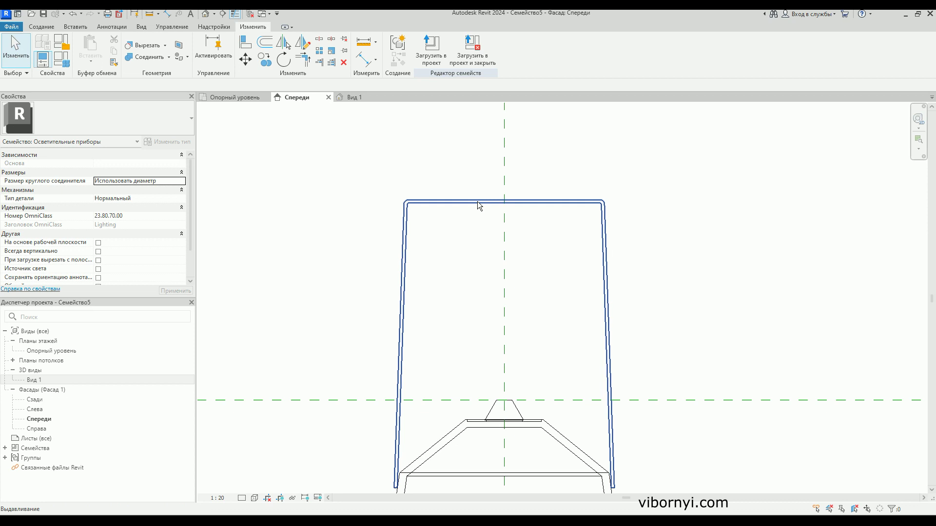
click(477, 202)
drag(458, 201, 452, 210)
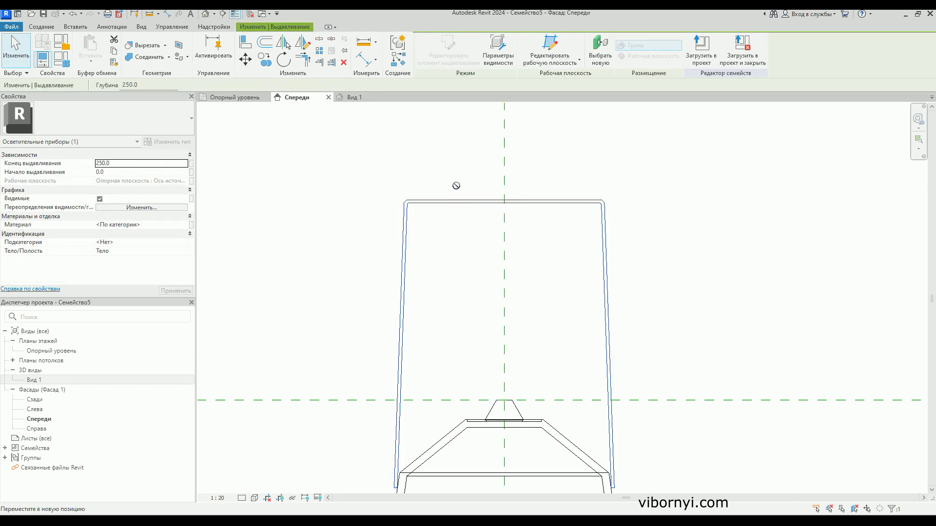
key(Escape)
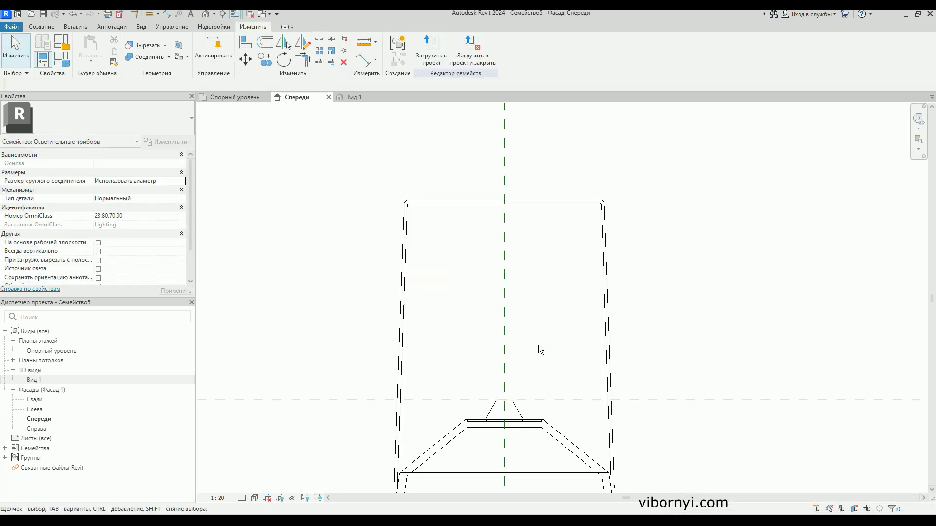
Select the handle extrusion in the 3D view 'Вид 1'
click(433, 431)
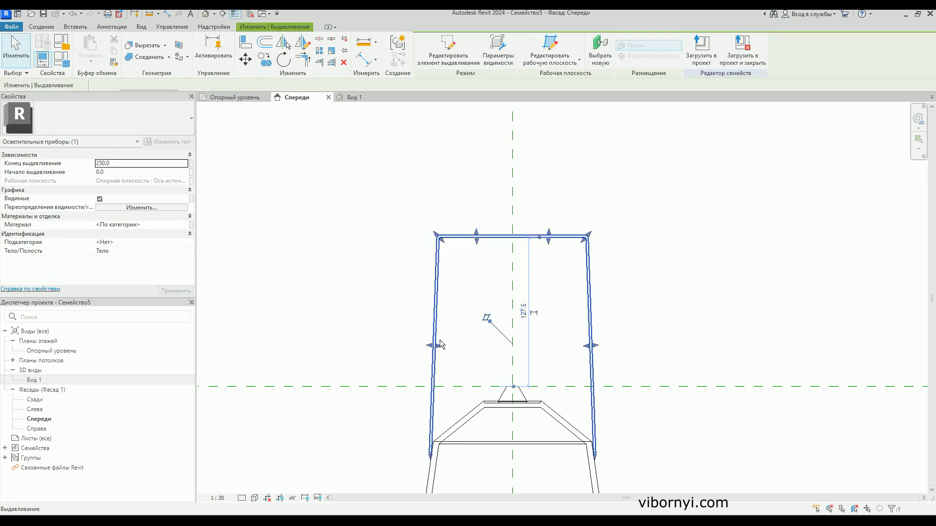
click(396, 154)
click(349, 99)
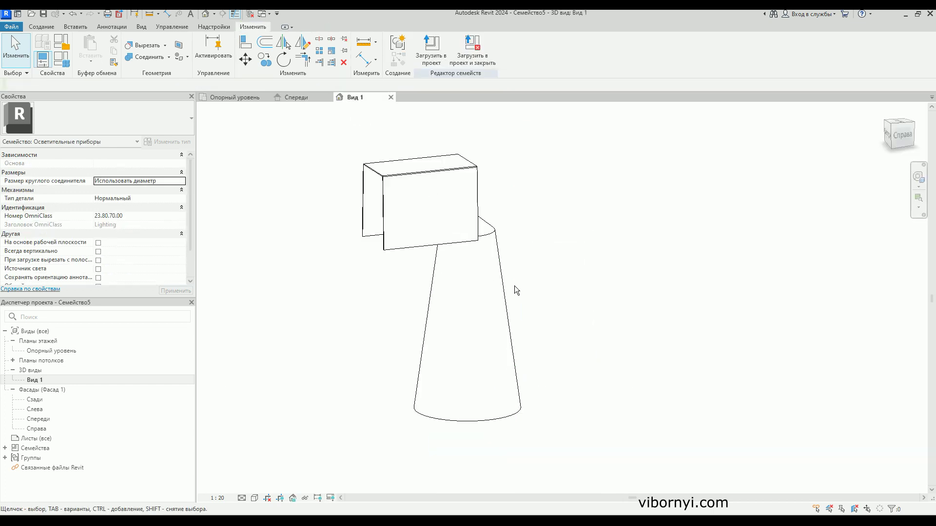
click(423, 174)
scroll(420, 170, up, 1)
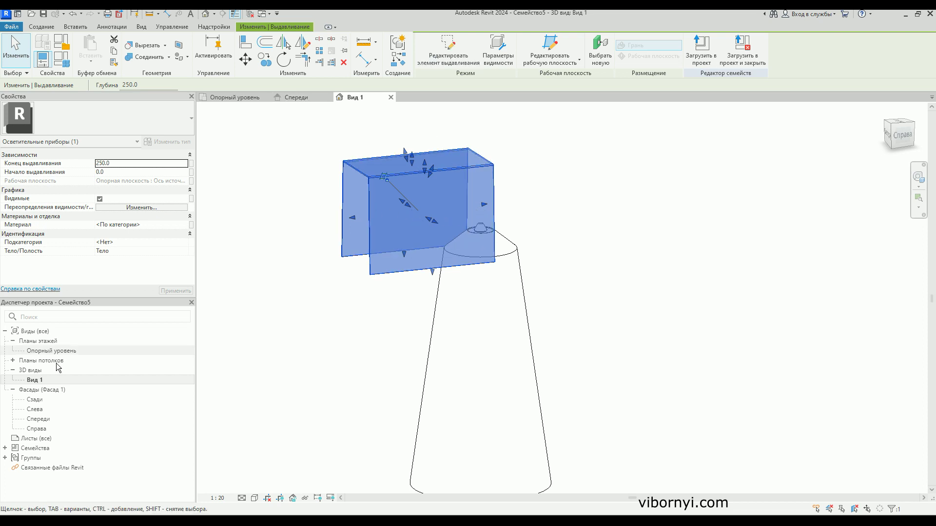
double_click(39, 410)
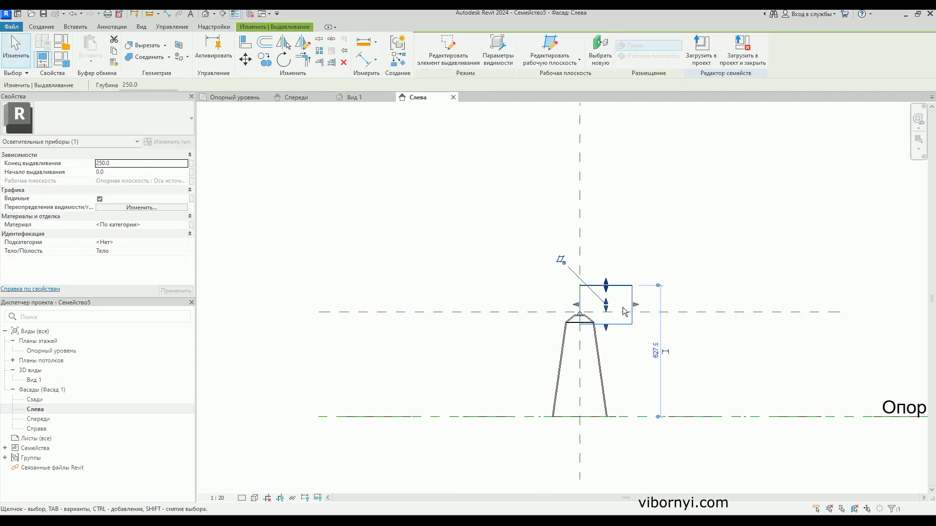
Drag the extrusion's depth handles inward to a 10-deep plate spanning −5.2 to 4.8
scroll(623, 312, up, 3)
scroll(609, 307, up, 2)
scroll(610, 307, up, 1)
mouse_move(424, 304)
mouse_down()
mouse_move(413, 305)
mouse_move(422, 308)
mouse_up()
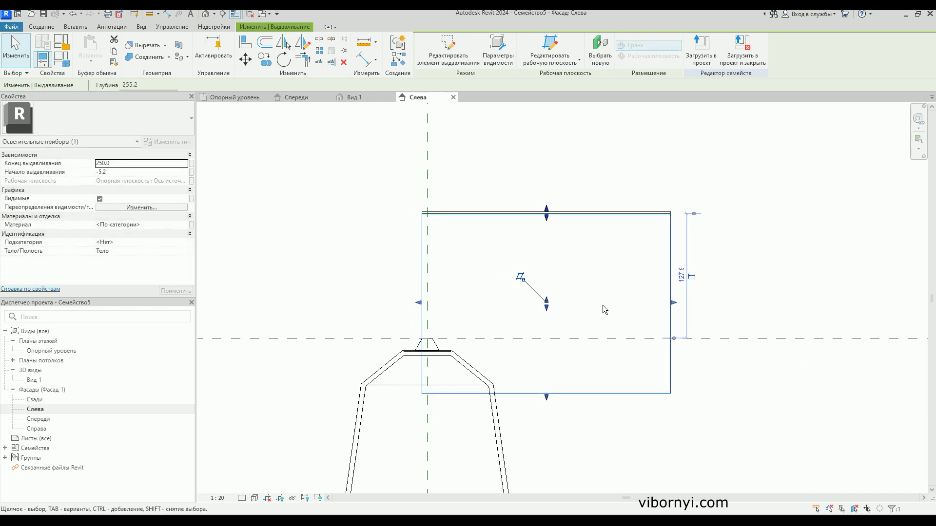
drag(676, 306, 432, 314)
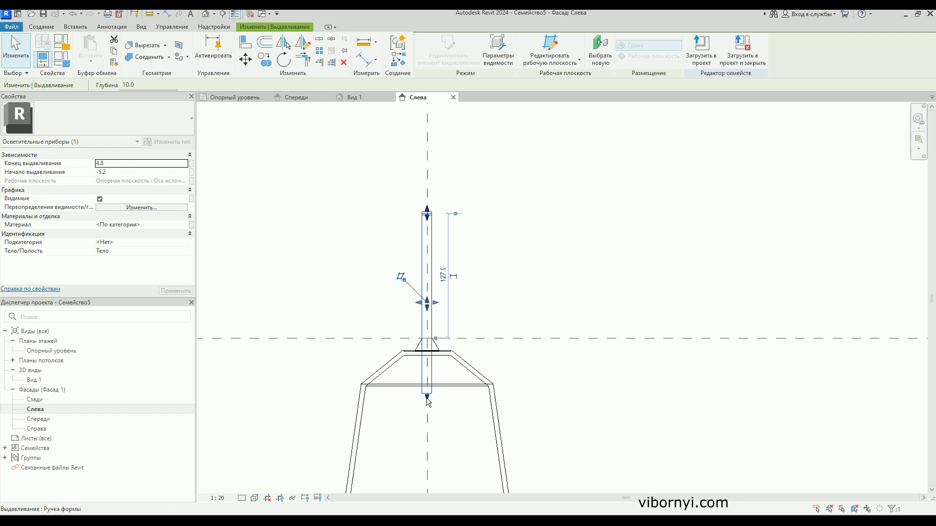
scroll(428, 398, up, 2)
scroll(428, 396, up, 2)
mouse_move(428, 395)
mouse_down()
mouse_move(428, 413)
mouse_move(427, 391)
mouse_up()
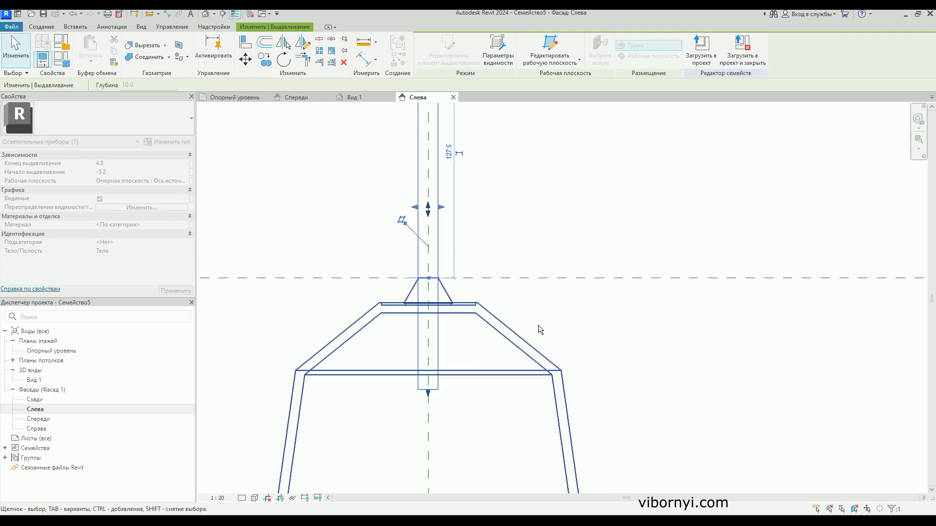
click(558, 284)
scroll(505, 310, down, 2)
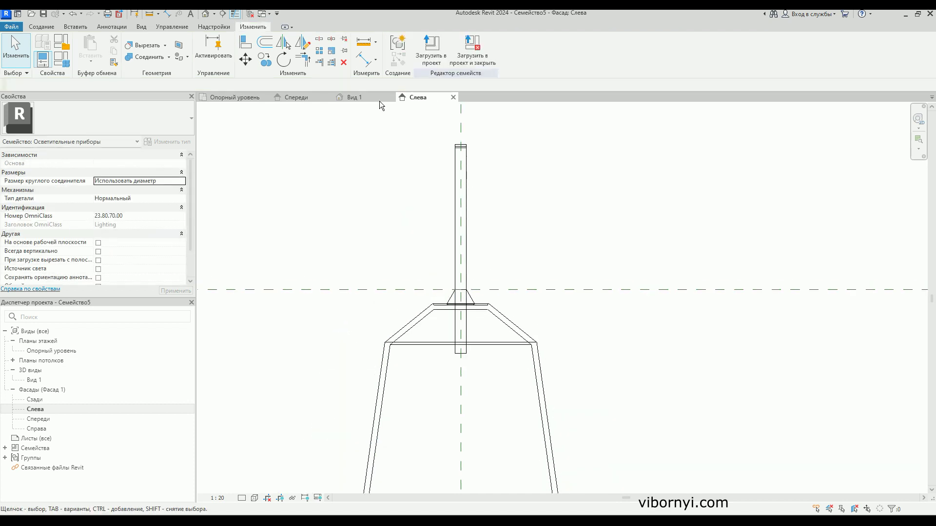
click(359, 97)
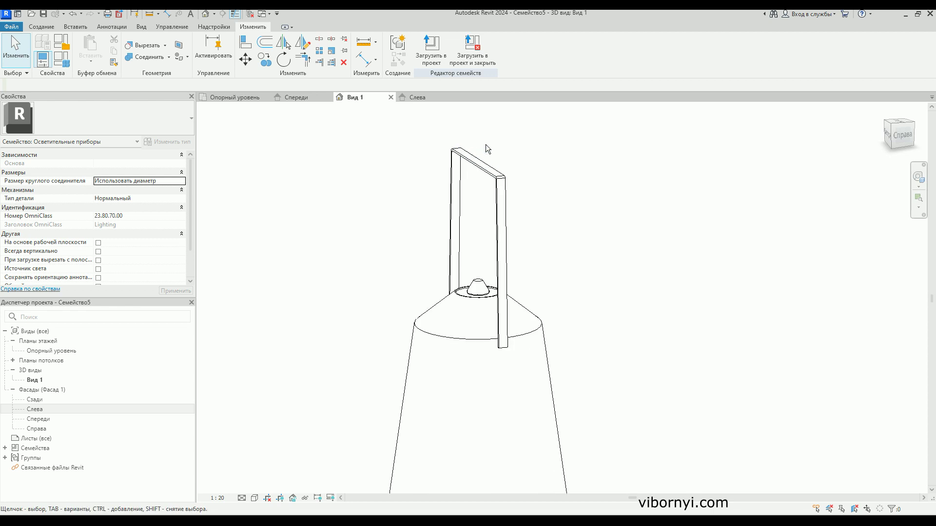
Delete the stray vertical line inside the lamp and the short sloped line beside it
scroll(486, 156, up, 5)
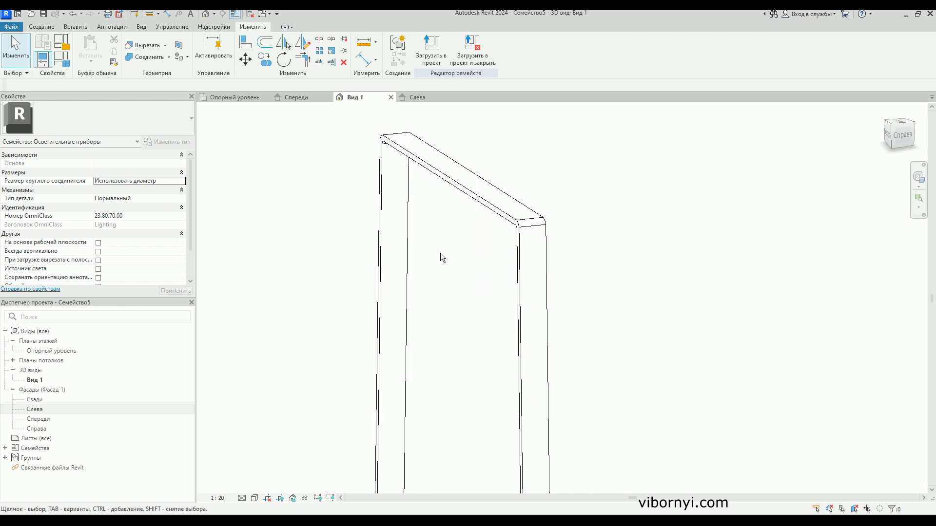
scroll(441, 253, down, 5)
mouse_move(463, 313)
shift+middle_down()
mouse_move(253, 318)
mouse_move(292, 326)
shift+middle_up()
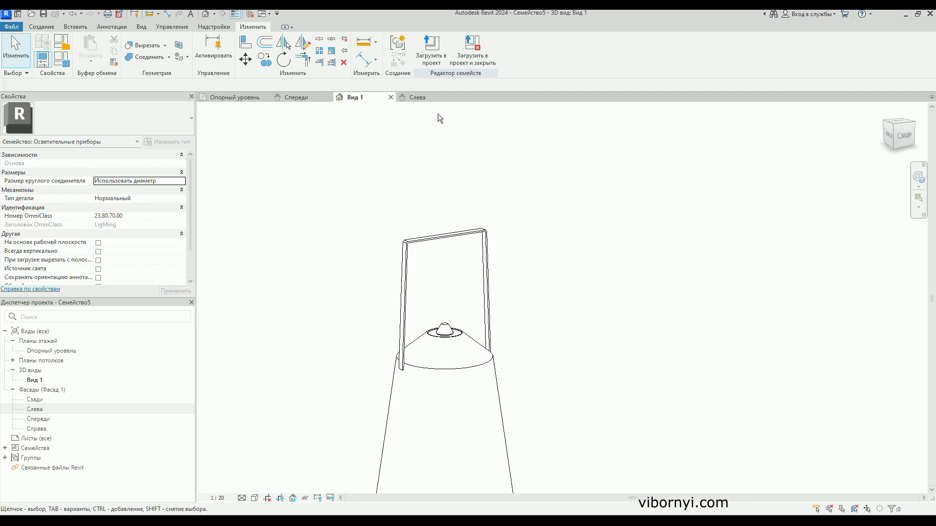
shift+middle_drag(476, 334, 462, 366)
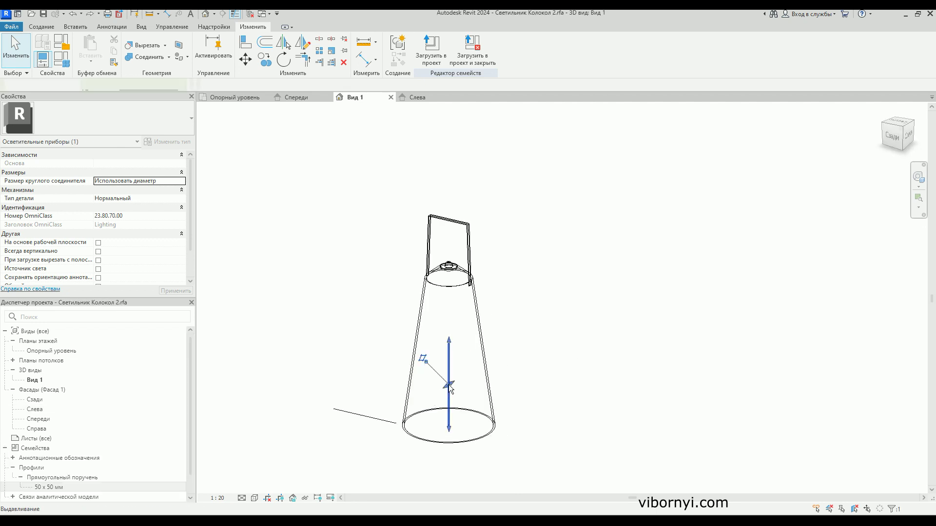
click(449, 386)
key(Delete)
click(371, 418)
key(Delete)
Switch to the Опорный уровень floor plan view
shift+middle_drag(458, 248, 448, 314)
scroll(447, 315, up, 5)
scroll(447, 314, down, 2)
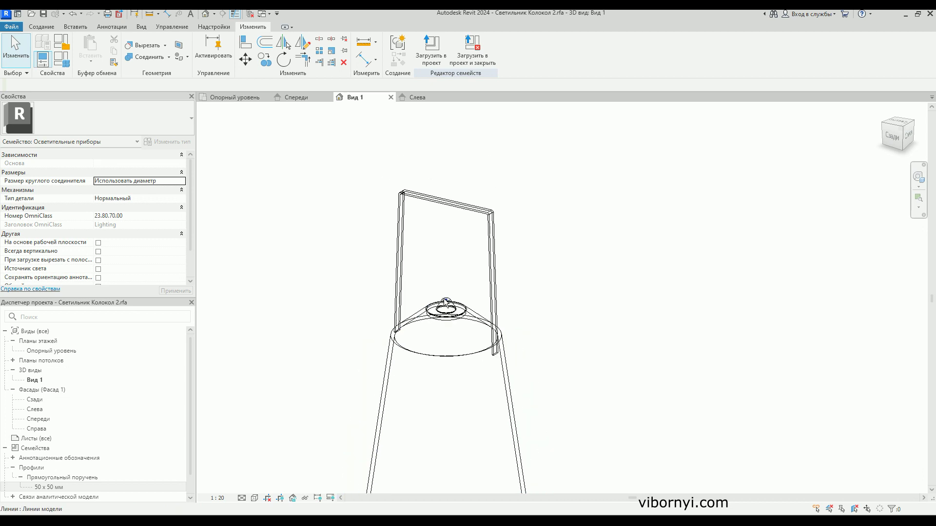
scroll(449, 250, down, 2)
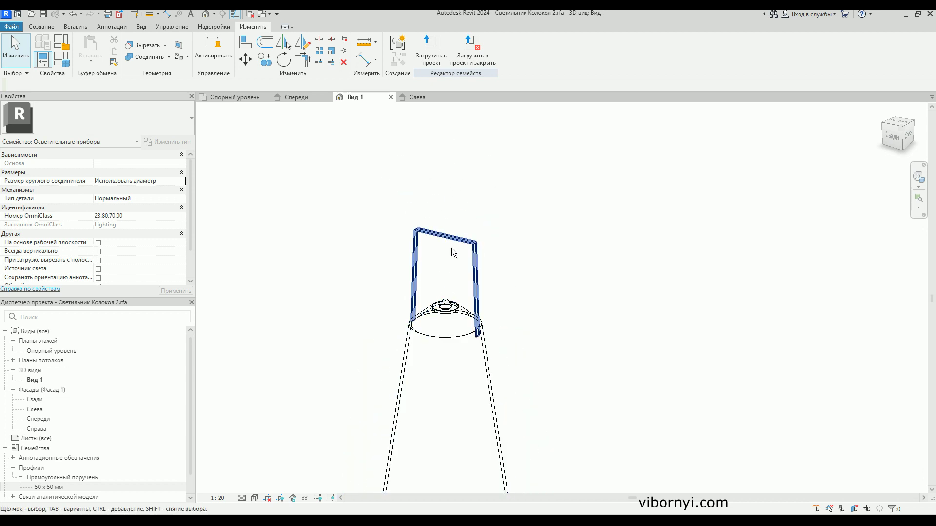
click(243, 101)
scroll(476, 293, up, 2)
scroll(482, 291, up, 2)
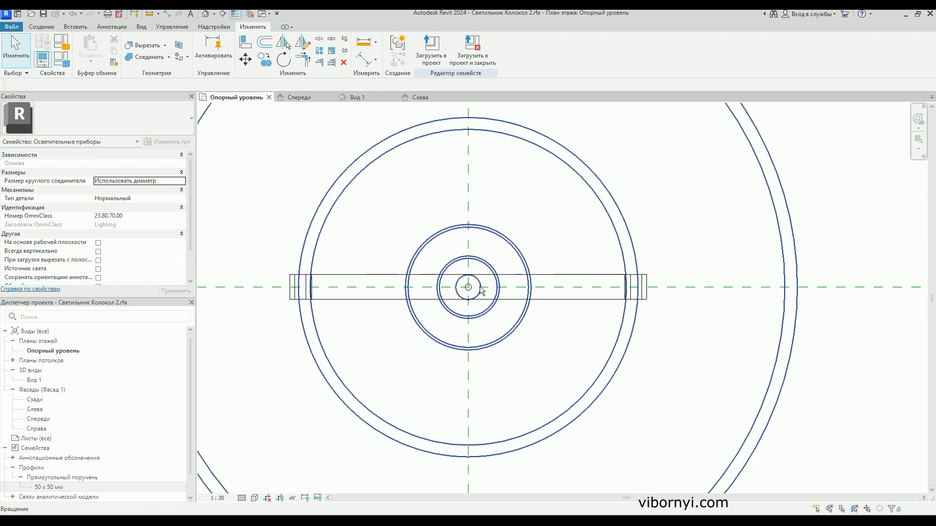
scroll(479, 294, up, 1)
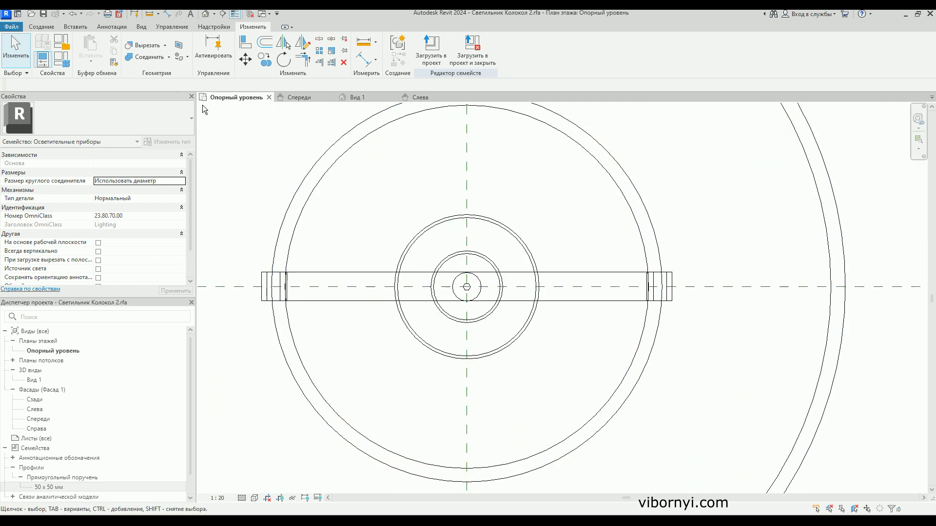
click(40, 26)
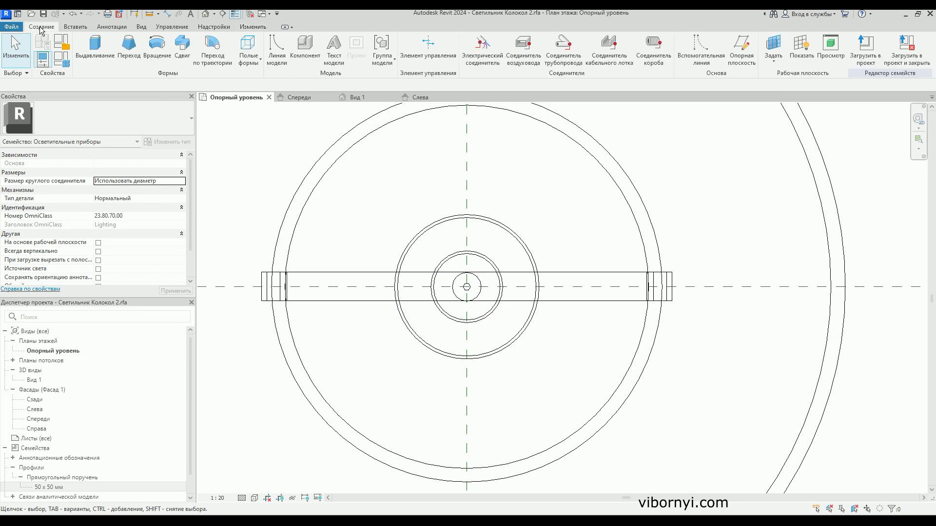
Sketch a small circle centred on the lamp axis and finish it as an extrusion
click(90, 61)
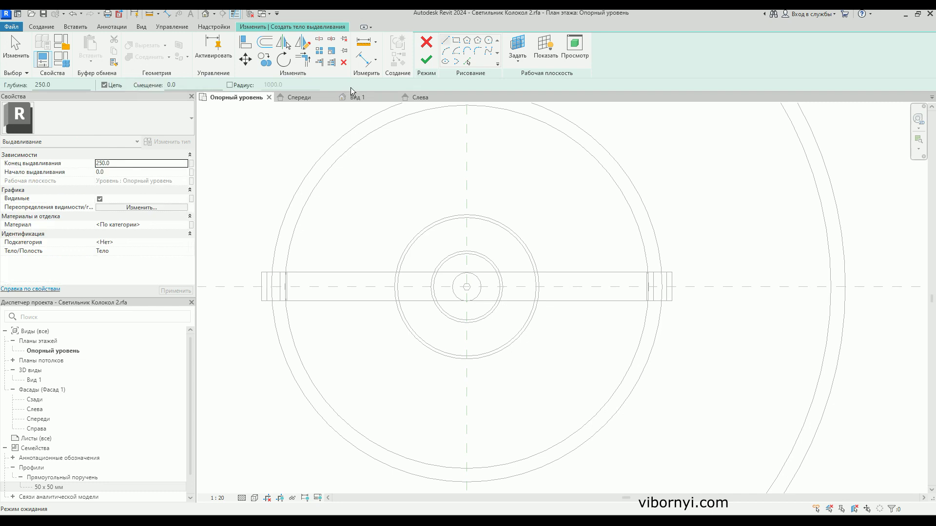
click(489, 41)
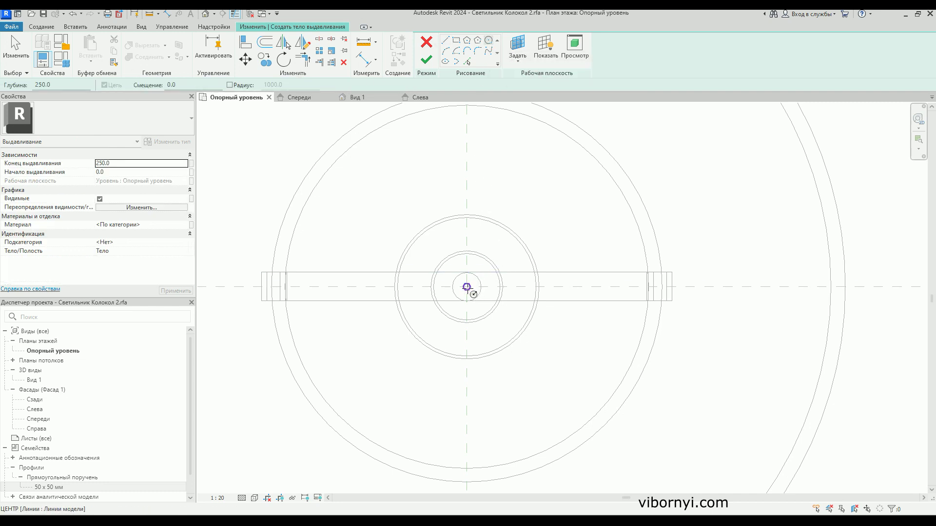
scroll(472, 291, up, 4)
click(464, 282)
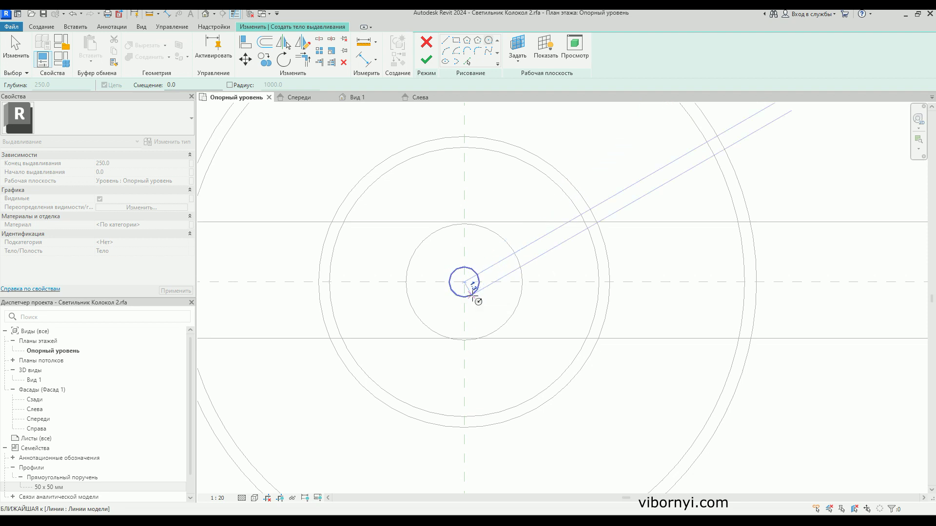
click(473, 294)
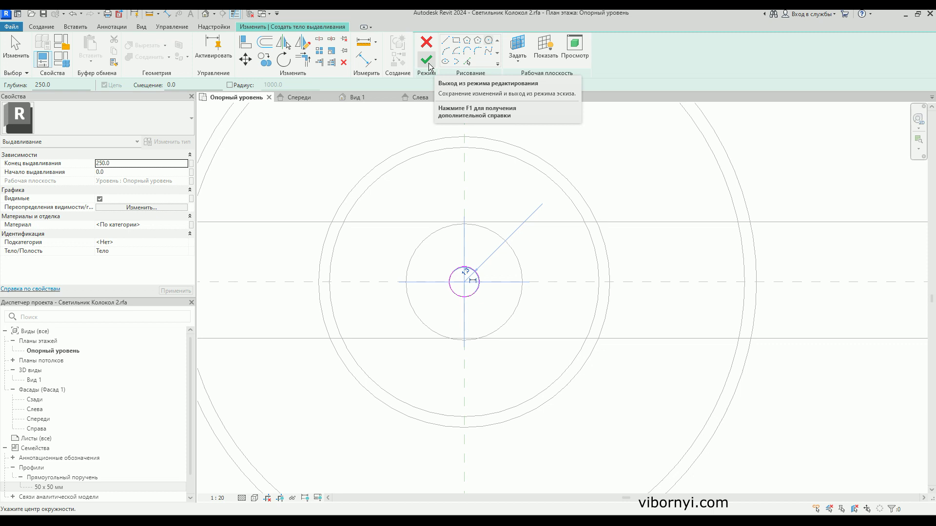
click(427, 61)
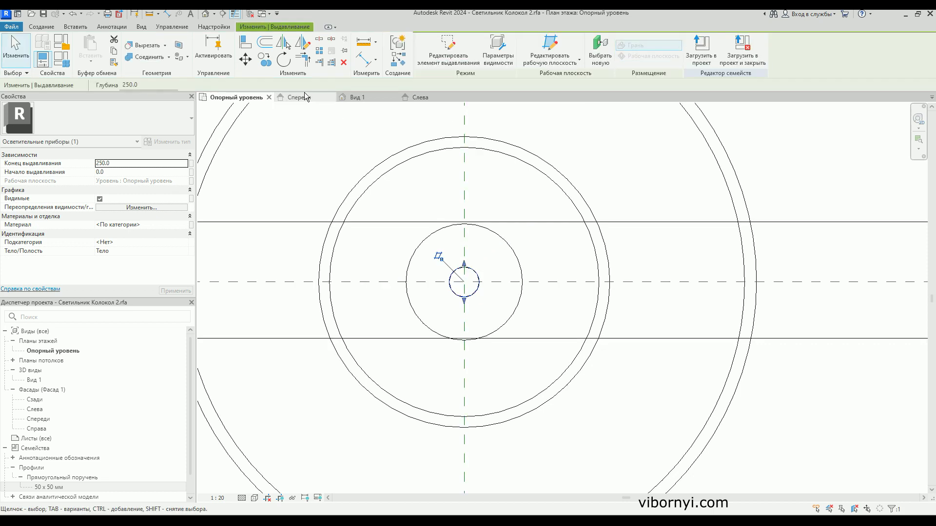
Switch 3D Вид 1 to the Wireframe visual style
click(357, 97)
scroll(436, 280, down, 3)
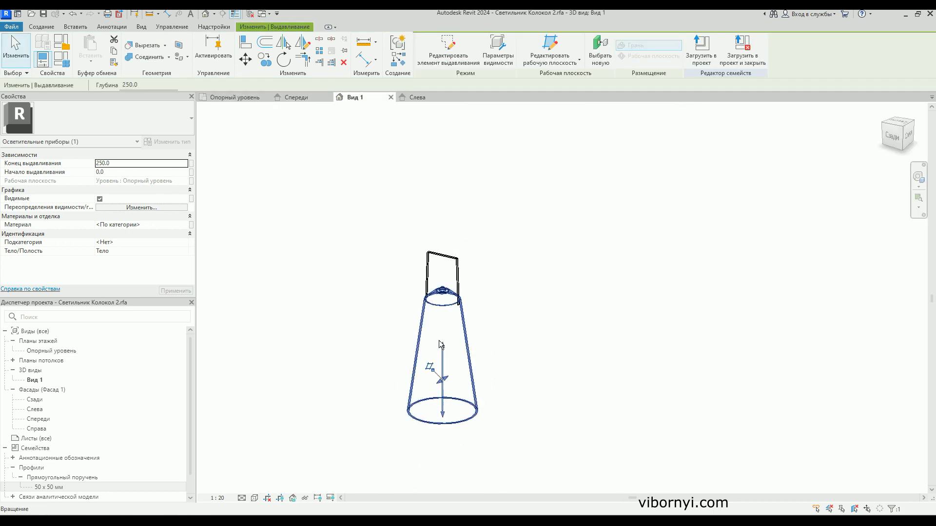
click(253, 501)
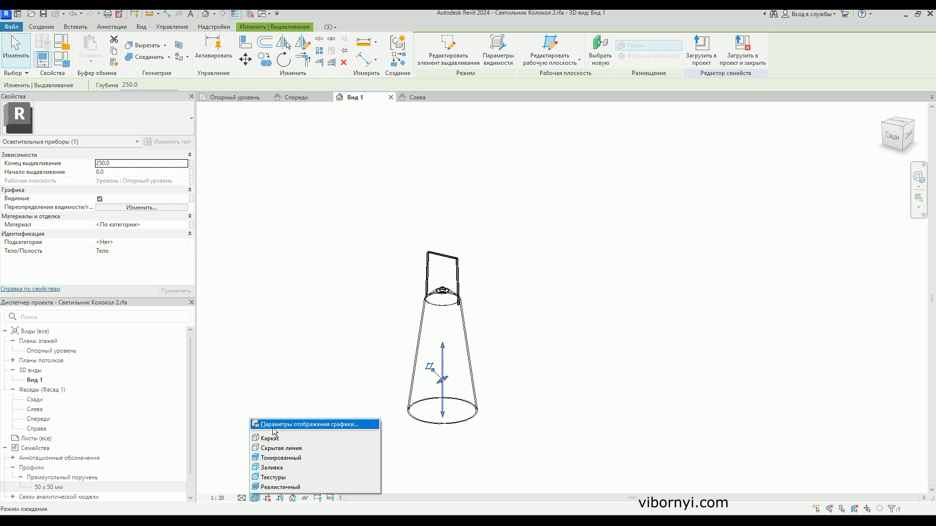
click(274, 450)
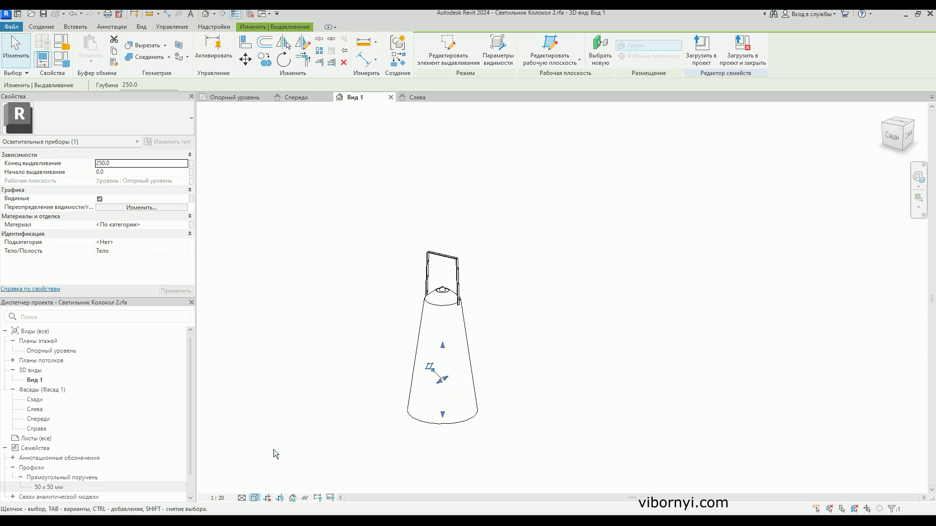
click(253, 500)
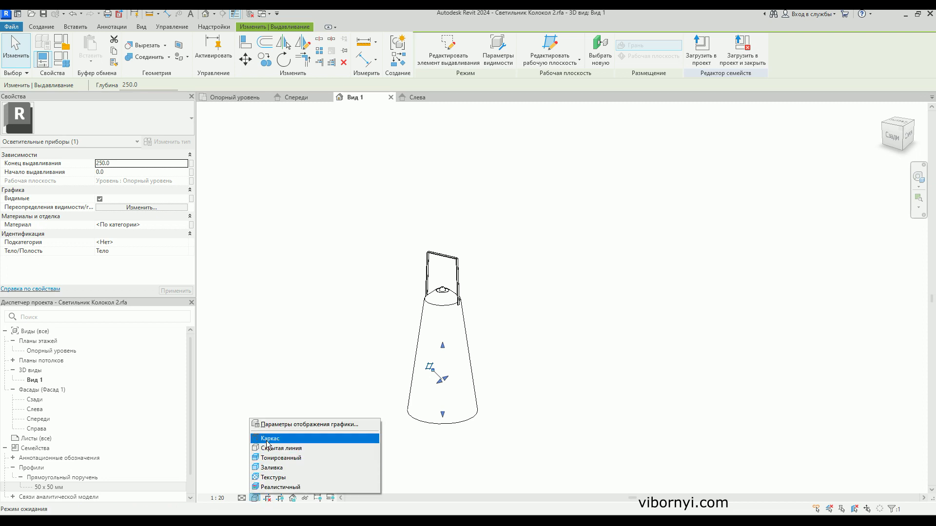
click(271, 437)
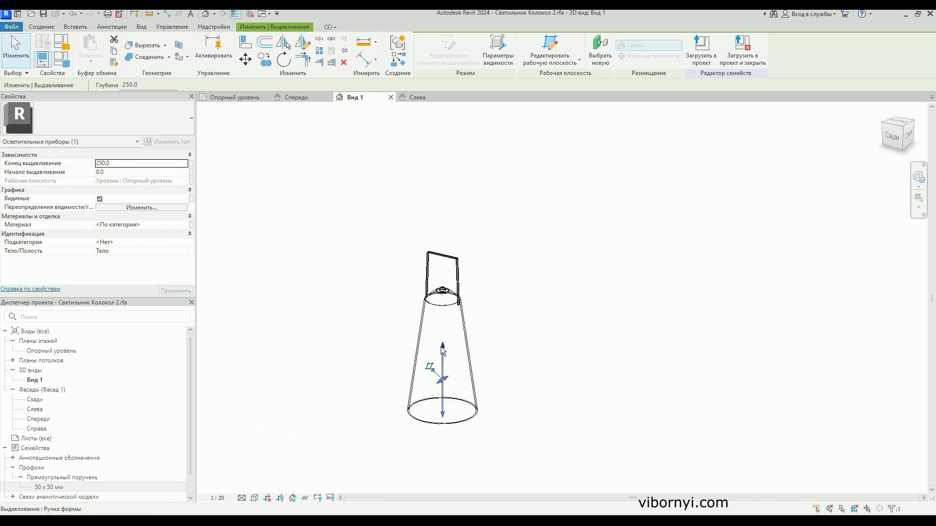
Drag the round extrusion's top up to 758.7 and its bottom to 627.9
drag(442, 344, 426, 327)
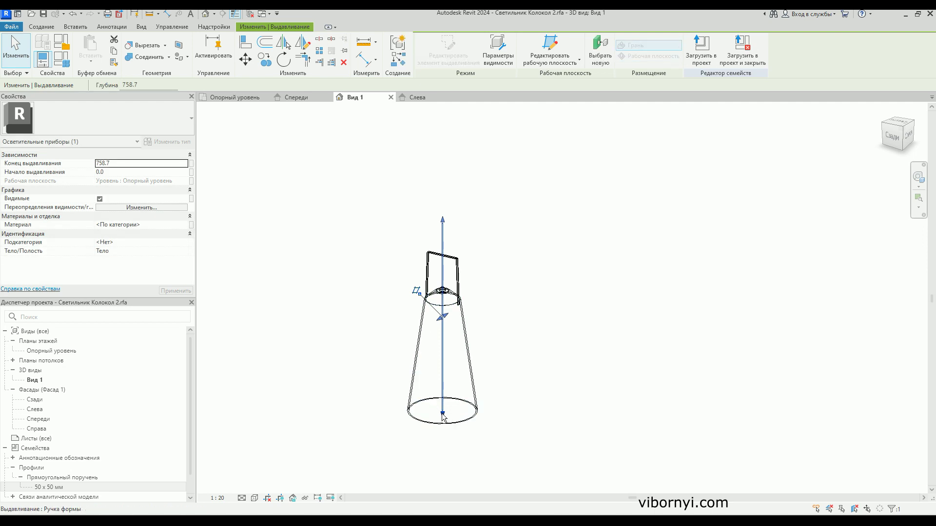
drag(442, 412, 443, 256)
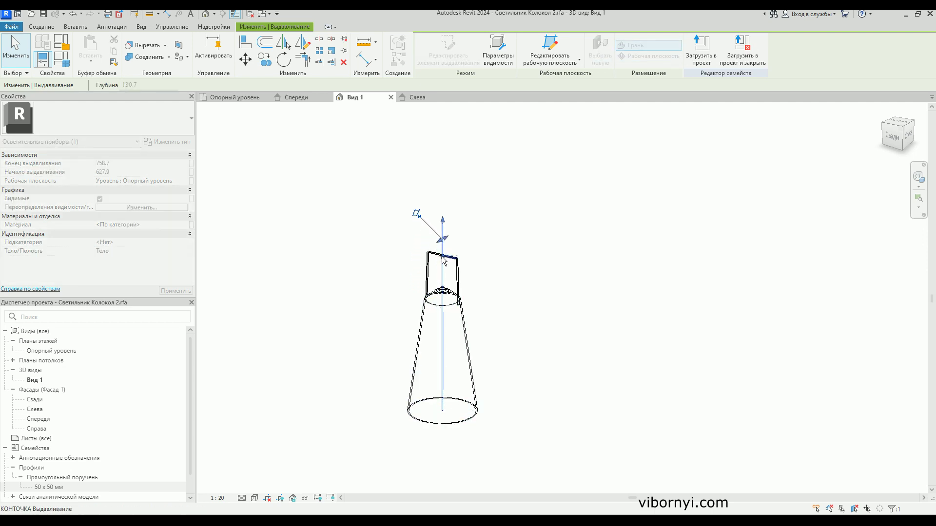
scroll(443, 248, up, 3)
scroll(443, 248, up, 3)
scroll(444, 247, up, 3)
scroll(443, 248, up, 2)
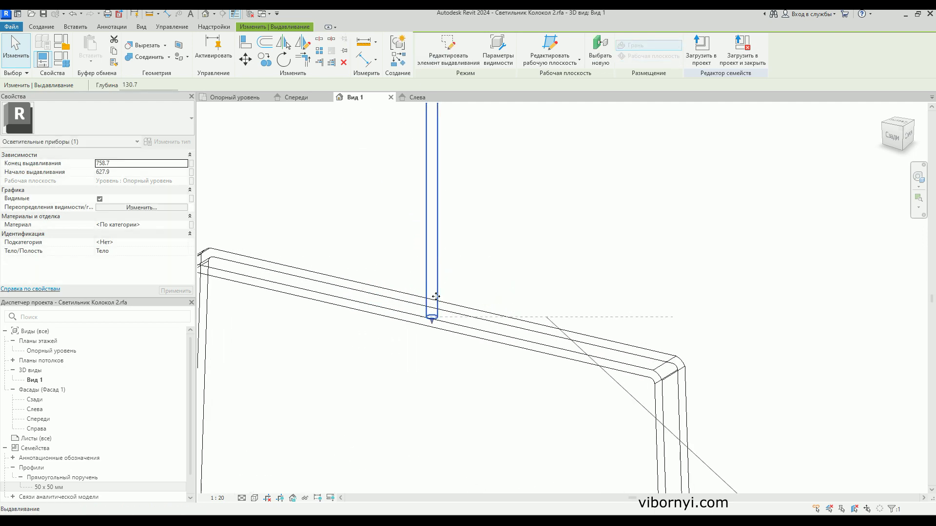
In the Слева elevation, snap the rod's bottom onto the handle's top
click(416, 97)
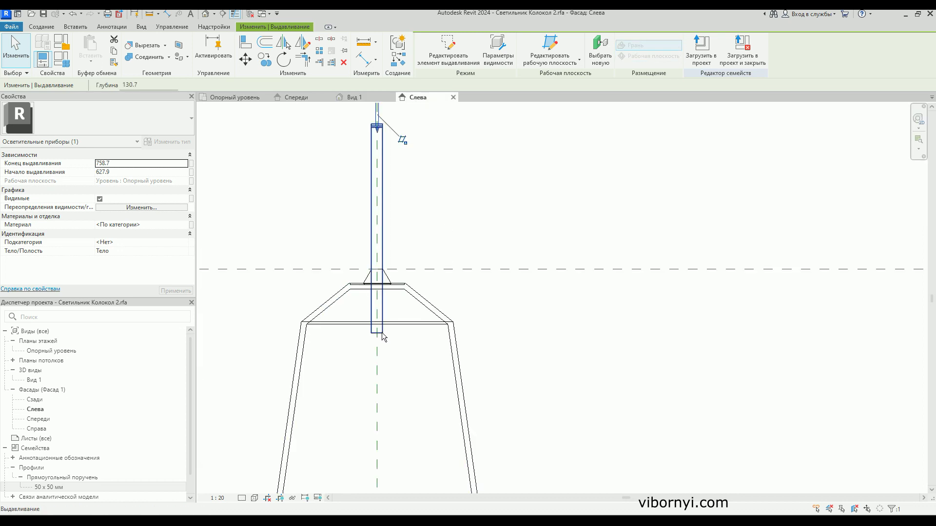
middle_drag(408, 190, 415, 325)
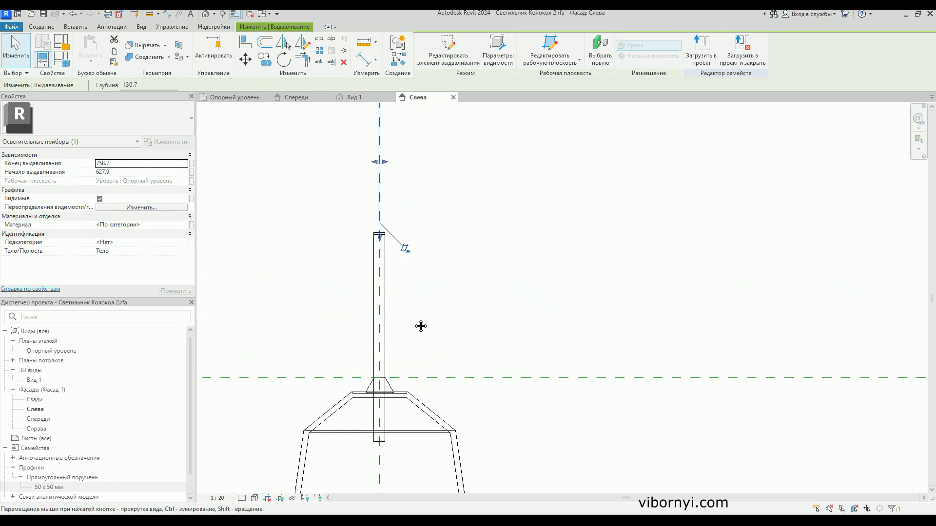
scroll(415, 326, up, 1)
scroll(414, 293, up, 1)
scroll(422, 314, up, 1)
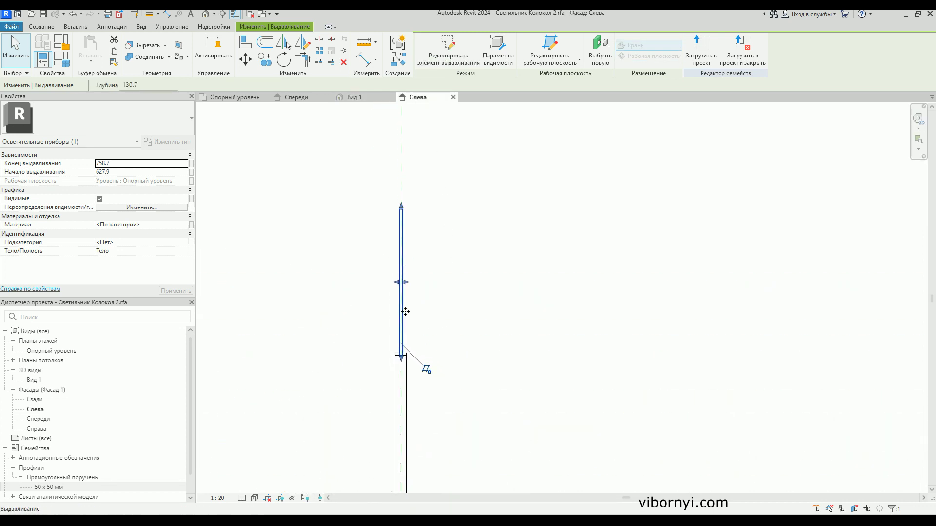
scroll(399, 361, up, 1)
scroll(399, 361, up, 1)
drag(401, 387, 402, 362)
Return to 3D Вид 1 and show it with hidden lines removed
click(356, 97)
click(421, 362)
click(253, 498)
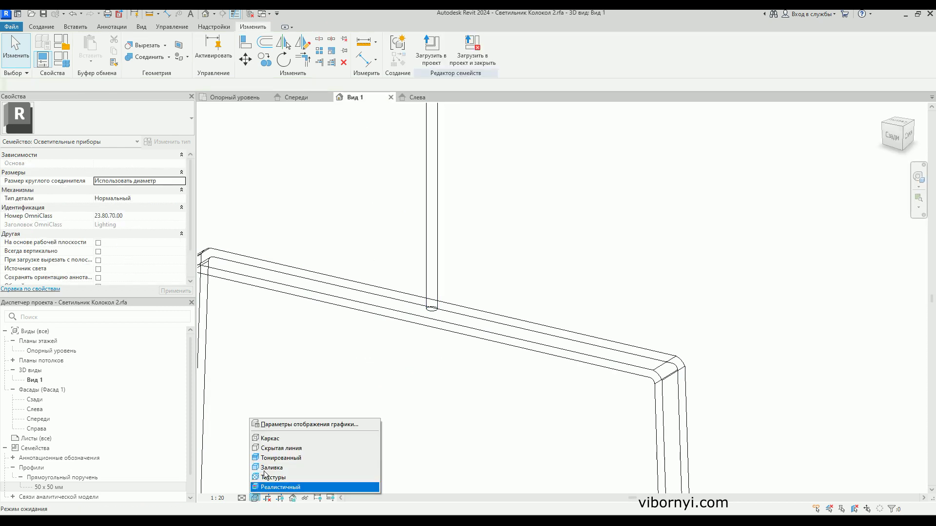
click(273, 449)
scroll(370, 367, down, 3)
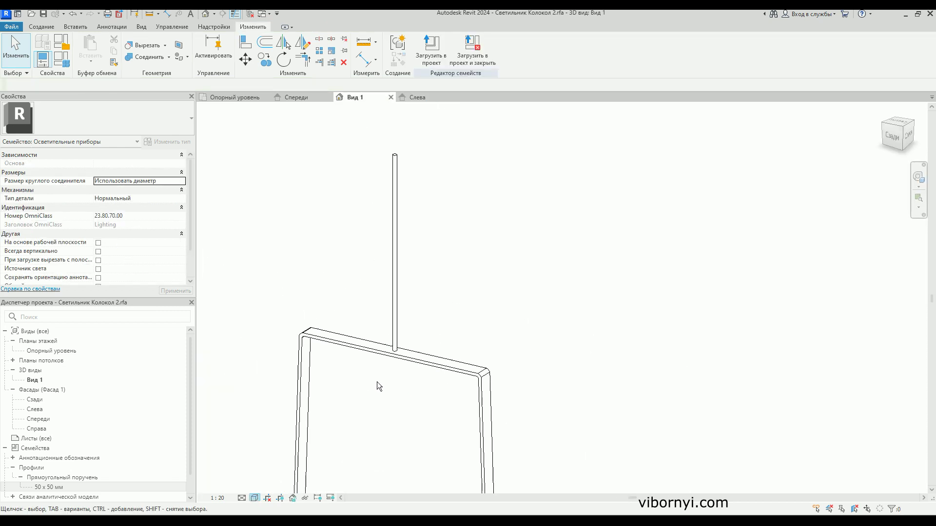
Shorten the rod so its top ends at 699.4
click(389, 302)
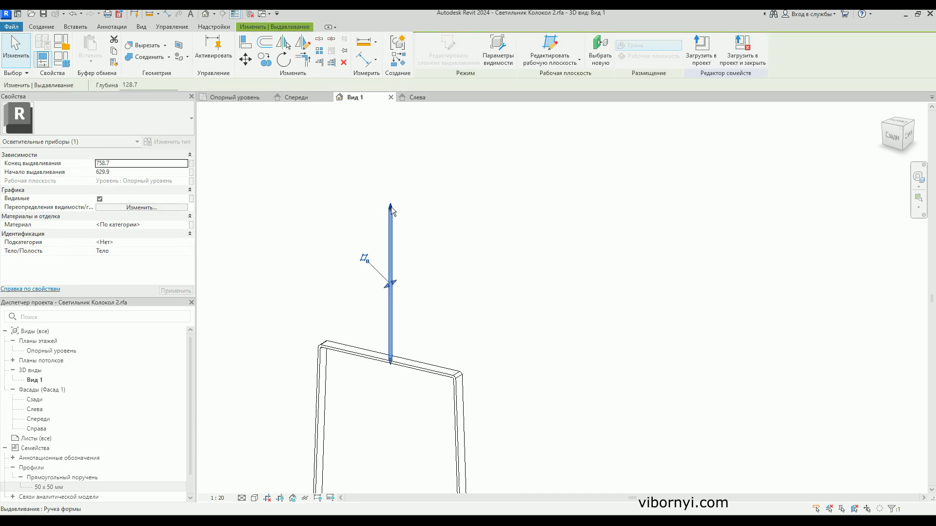
drag(393, 211, 388, 274)
middle_drag(428, 328, 435, 272)
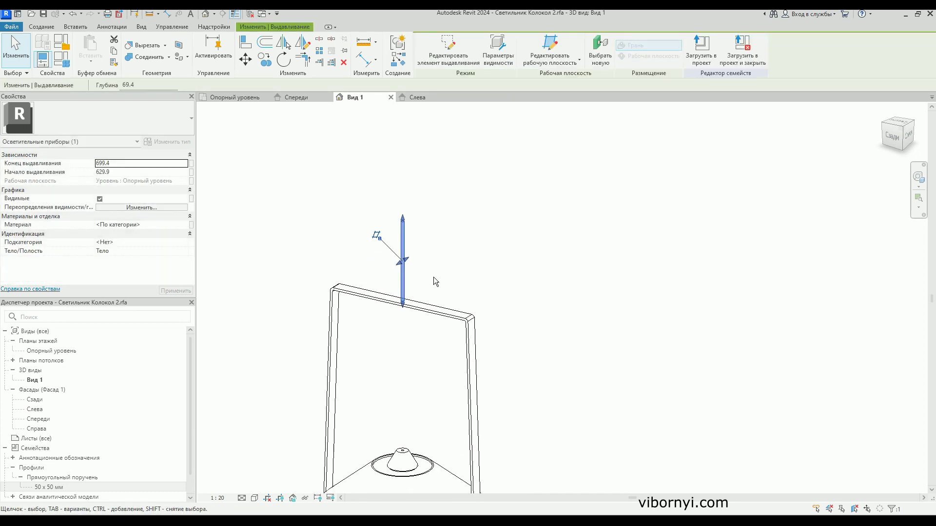
middle_drag(401, 349, 411, 297)
click(420, 339)
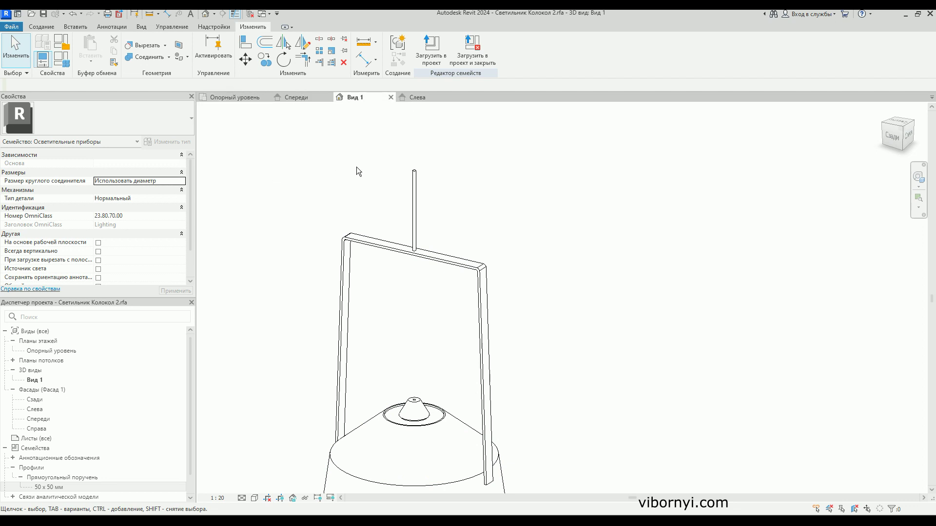
Frame the lamp in the Слева elevation in wireframe and start a new sweep from Создание
click(422, 99)
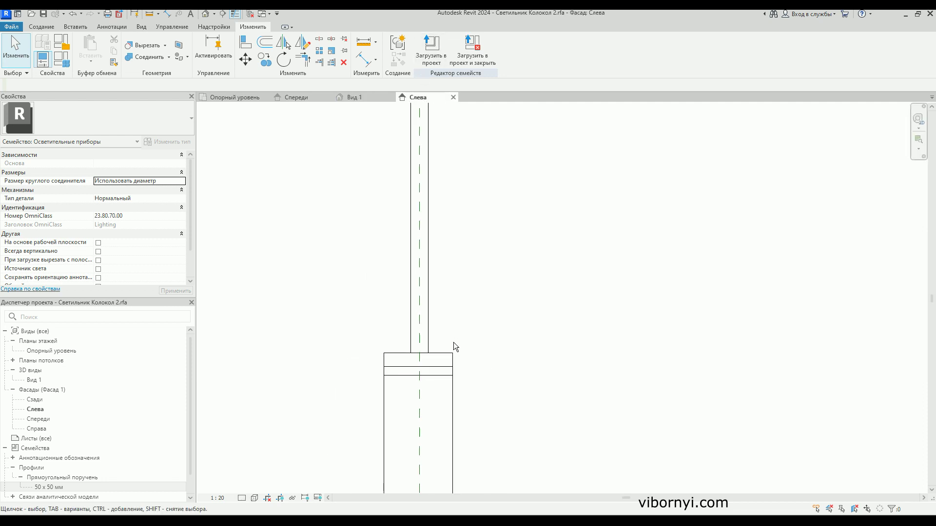
scroll(448, 402, down, 2)
scroll(449, 399, down, 2)
scroll(448, 396, down, 1)
middle_drag(447, 396, 448, 190)
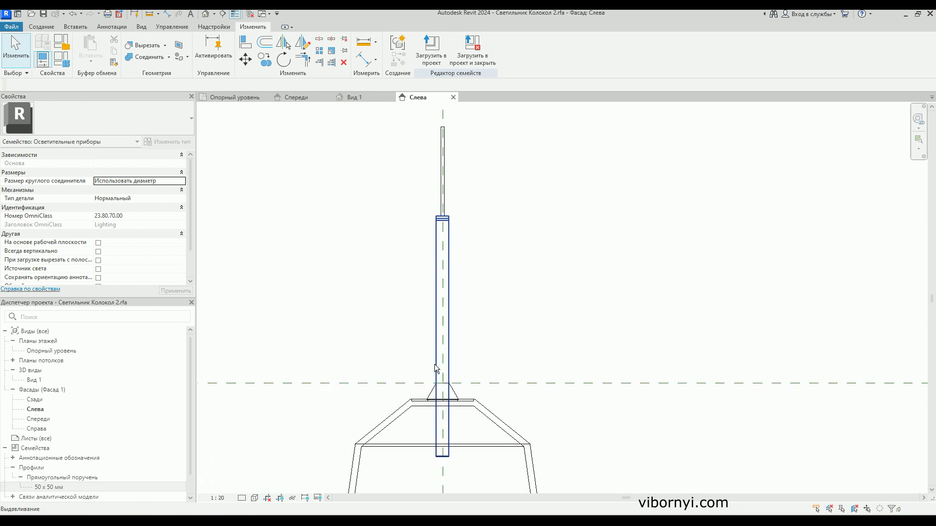
click(241, 498)
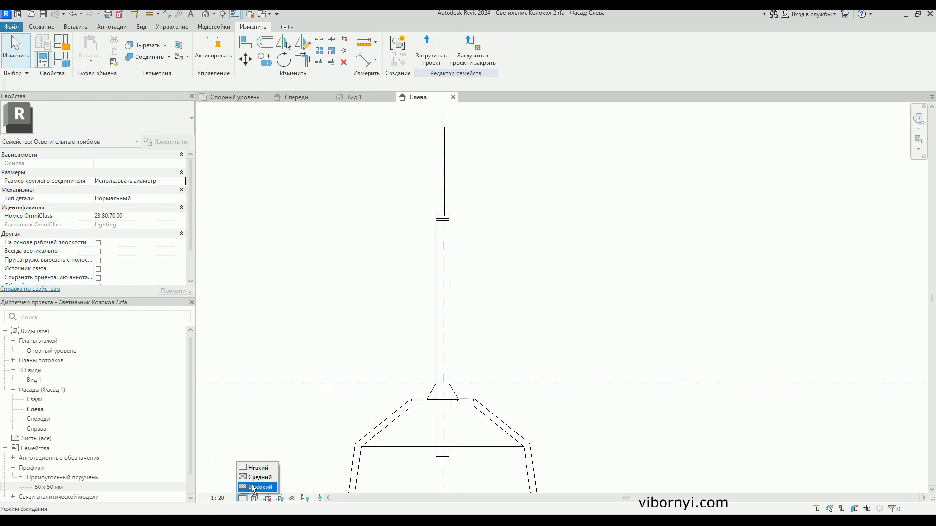
click(255, 498)
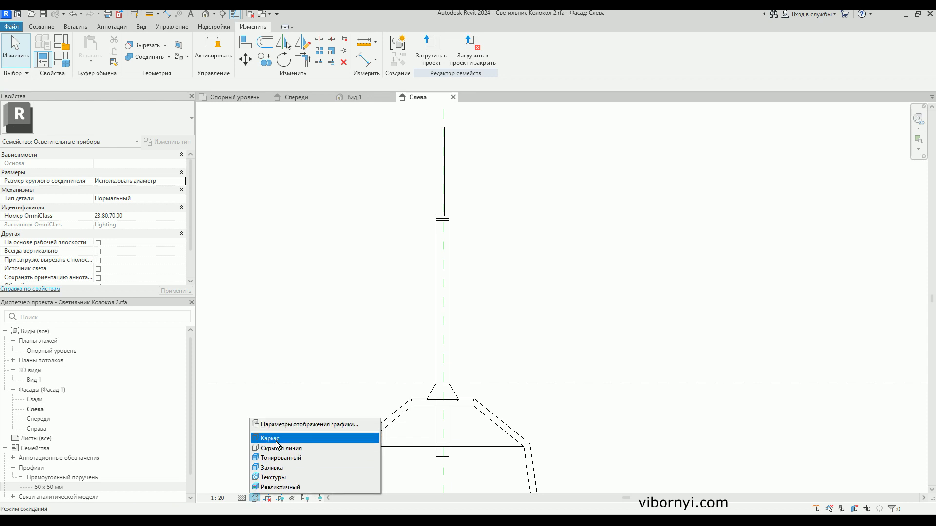
click(273, 438)
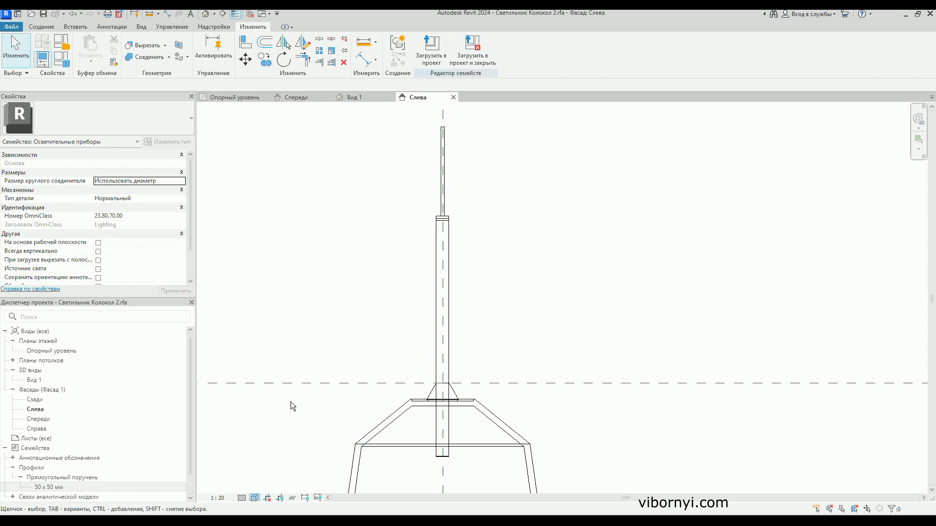
click(39, 25)
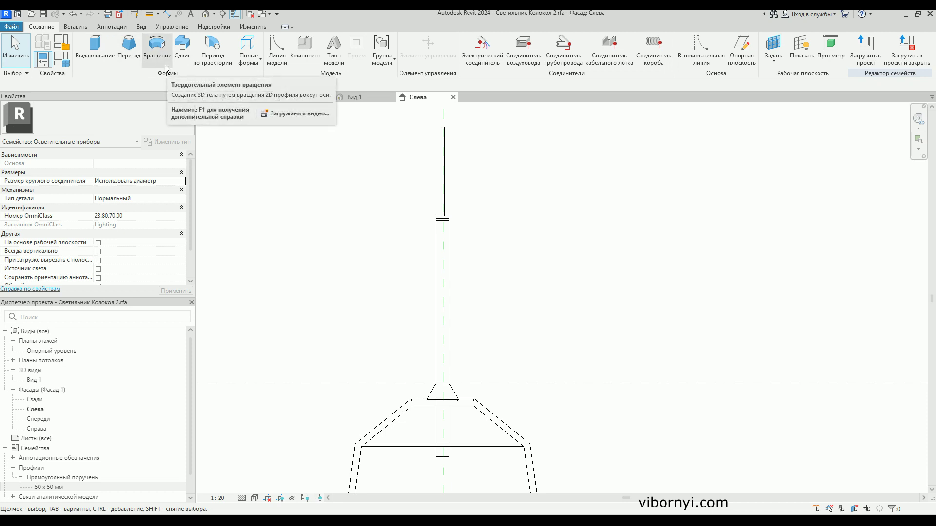
click(183, 59)
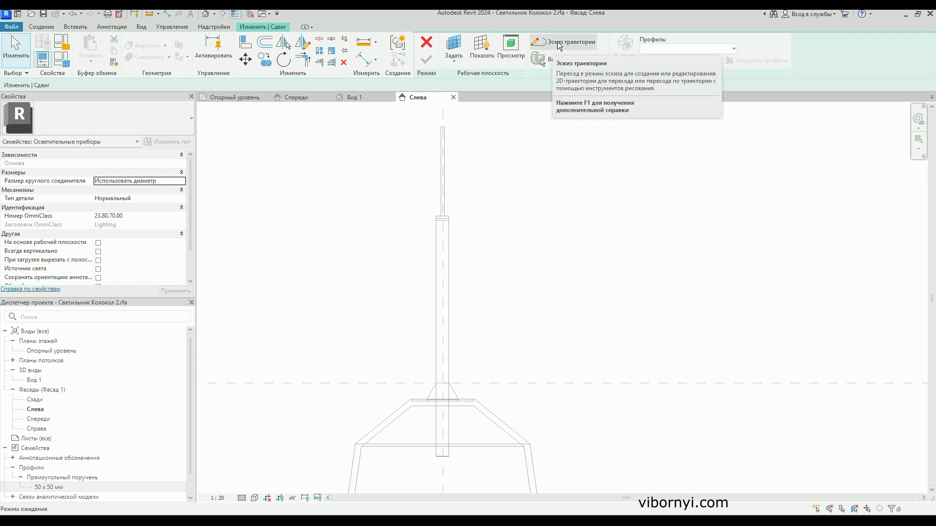
Sketch a curving spline sweep path from the rod top down to the cone's top
click(558, 43)
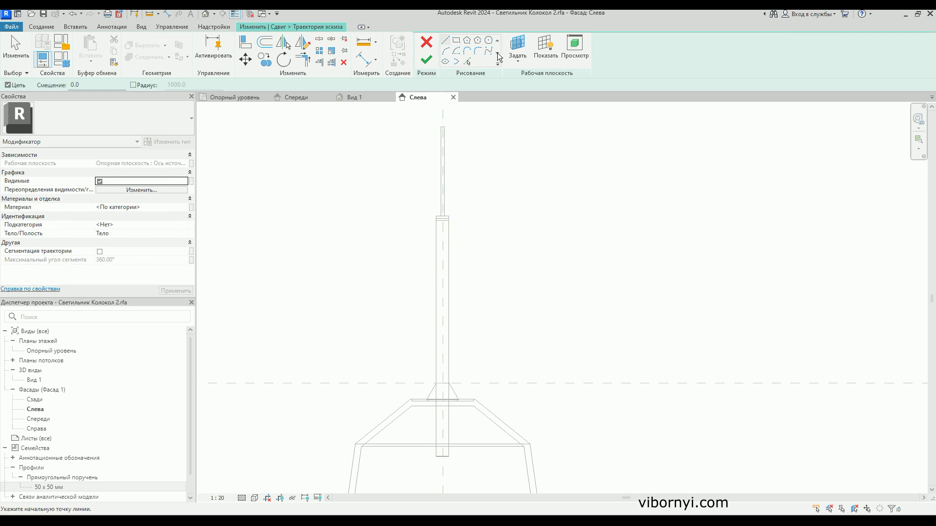
click(489, 55)
middle_drag(441, 305, 422, 283)
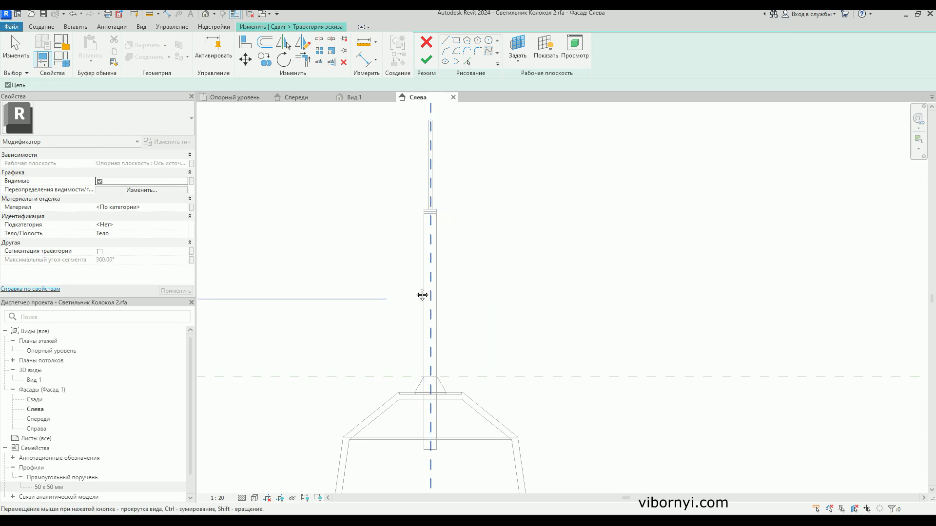
scroll(422, 254, up, 2)
click(410, 169)
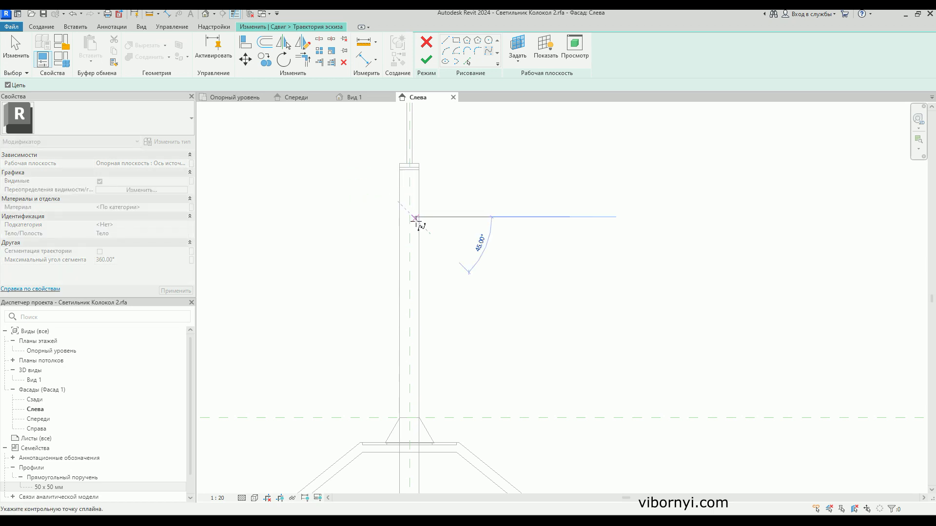
click(425, 282)
click(409, 360)
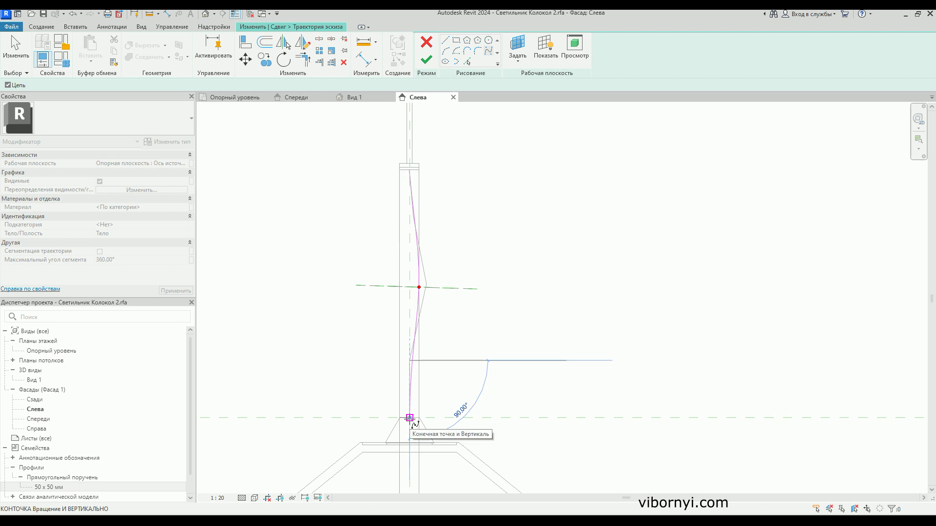
click(410, 418)
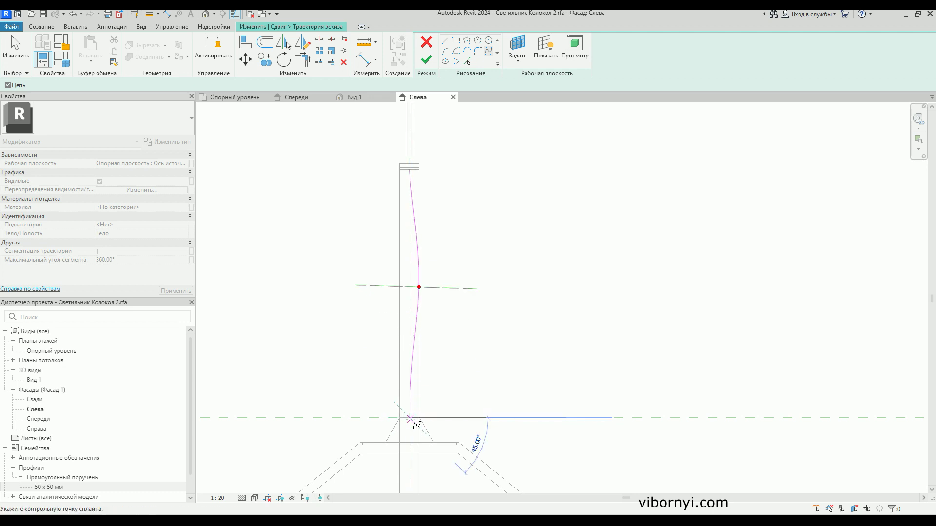
click(408, 418)
key(Escape)
key(Escape)
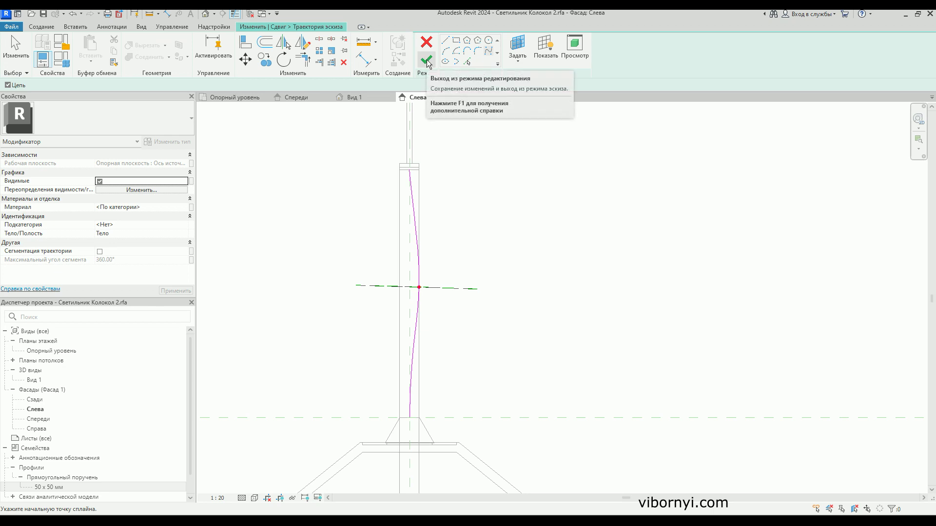
click(427, 61)
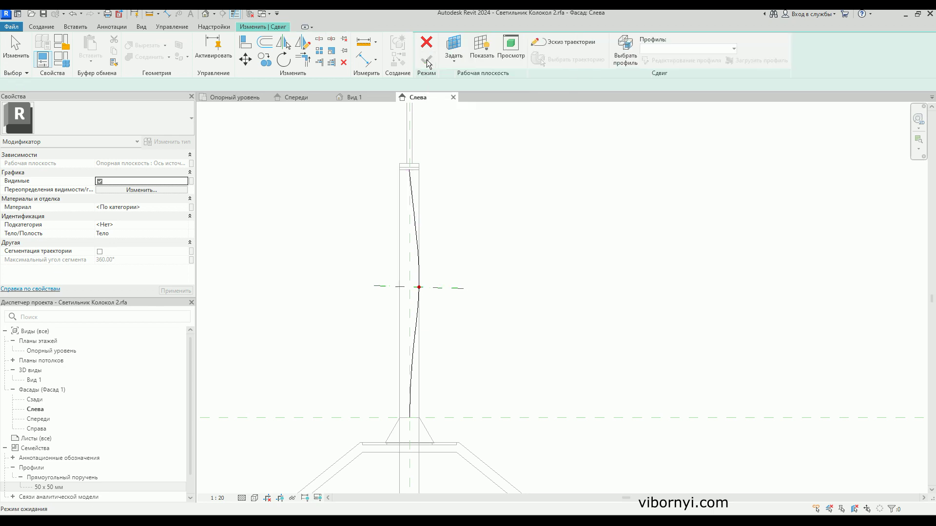
Select the cable path and orbit 3D Вид 1 to inspect its curve
click(416, 228)
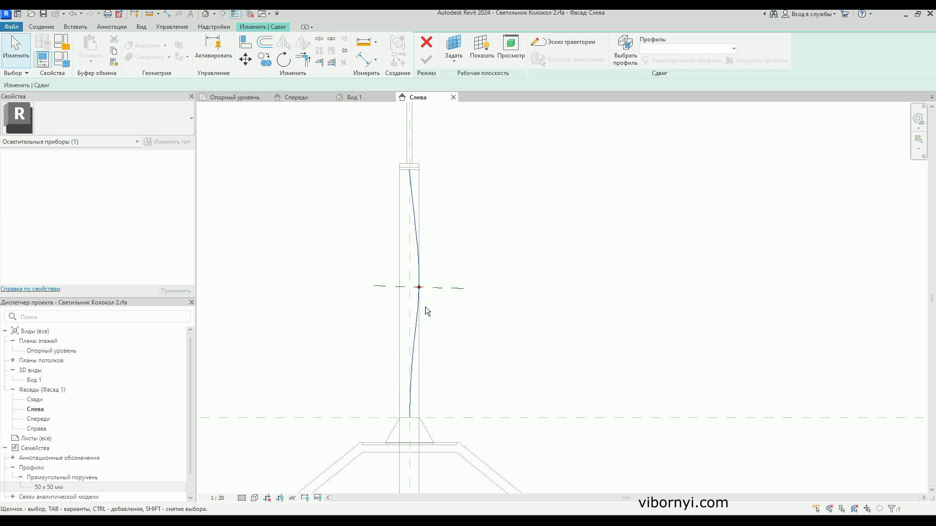
click(355, 98)
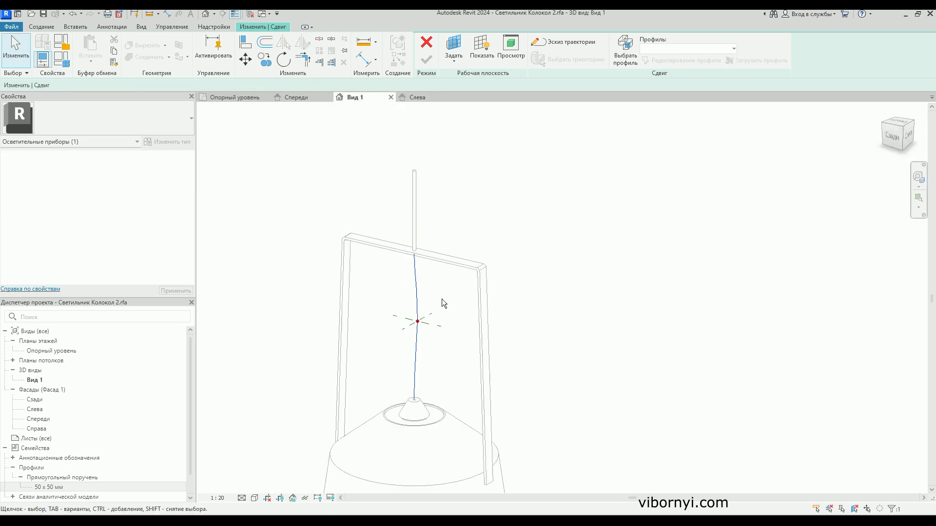
mouse_move(423, 311)
shift+middle_down()
mouse_move(309, 313)
mouse_move(213, 296)
mouse_move(441, 335)
mouse_move(436, 344)
shift+middle_up()
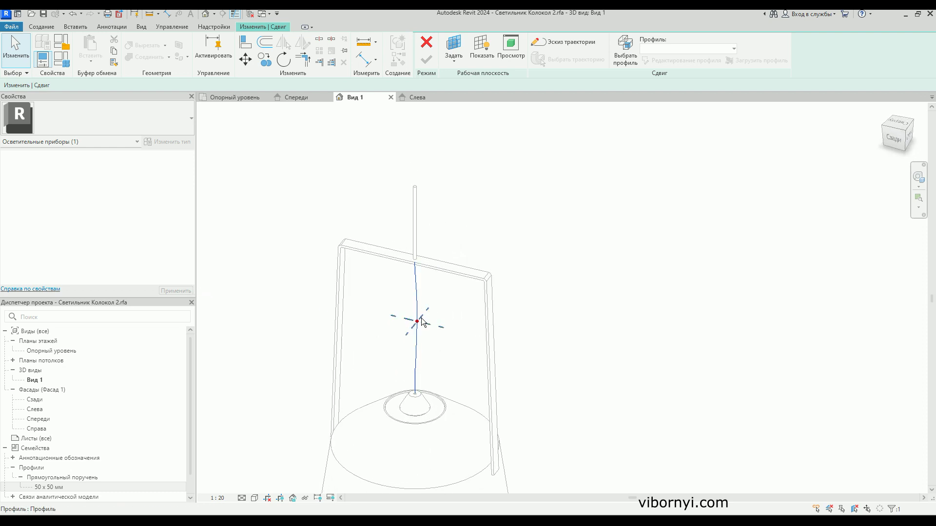
scroll(430, 330, up, 3)
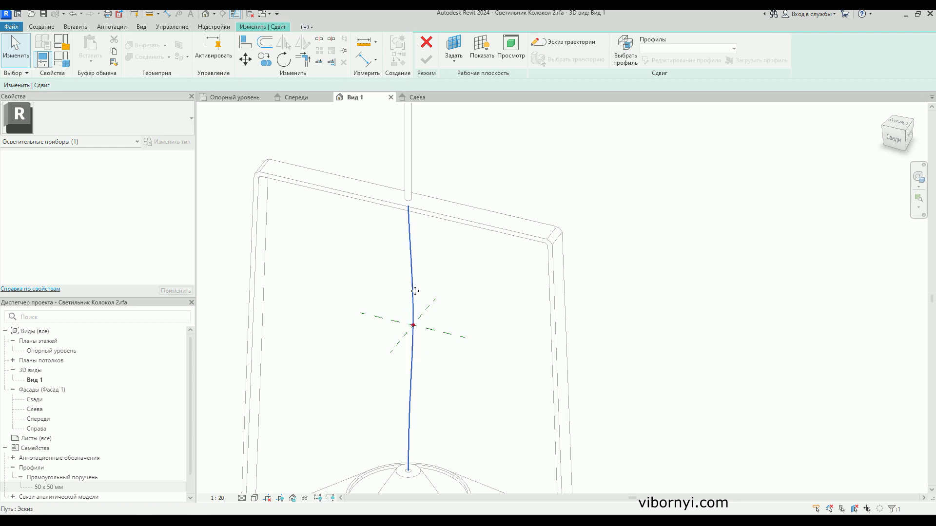
shift+middle_drag(411, 351, 407, 313)
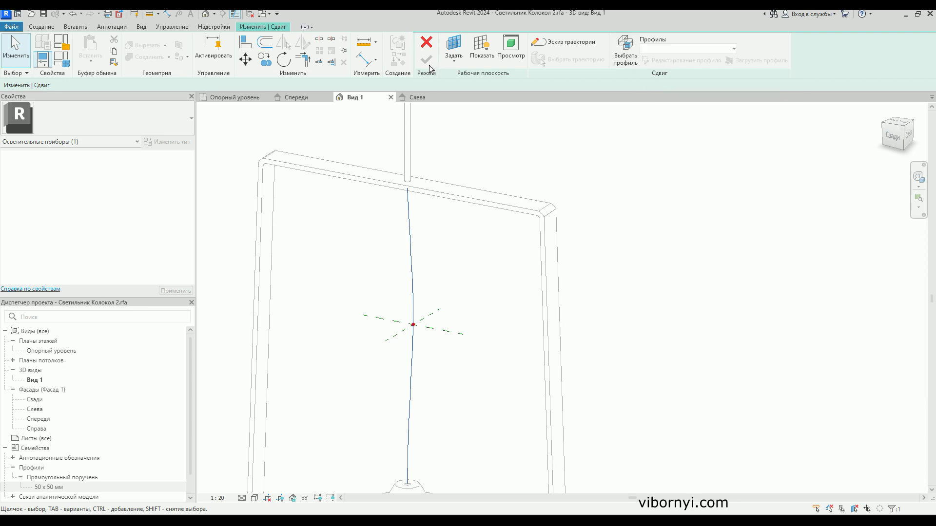
scroll(420, 273, down, 3)
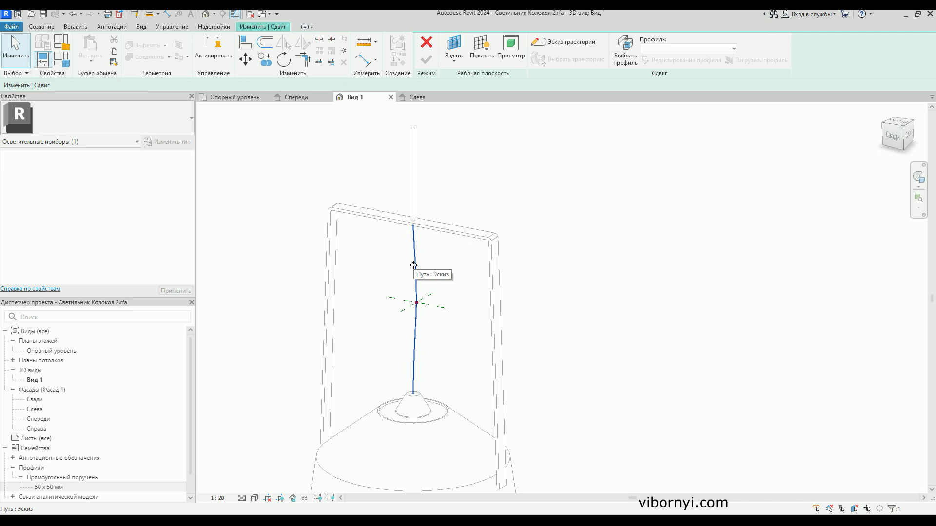
mouse_move(439, 281)
shift+middle_down()
mouse_move(373, 280)
mouse_move(383, 302)
shift+middle_up()
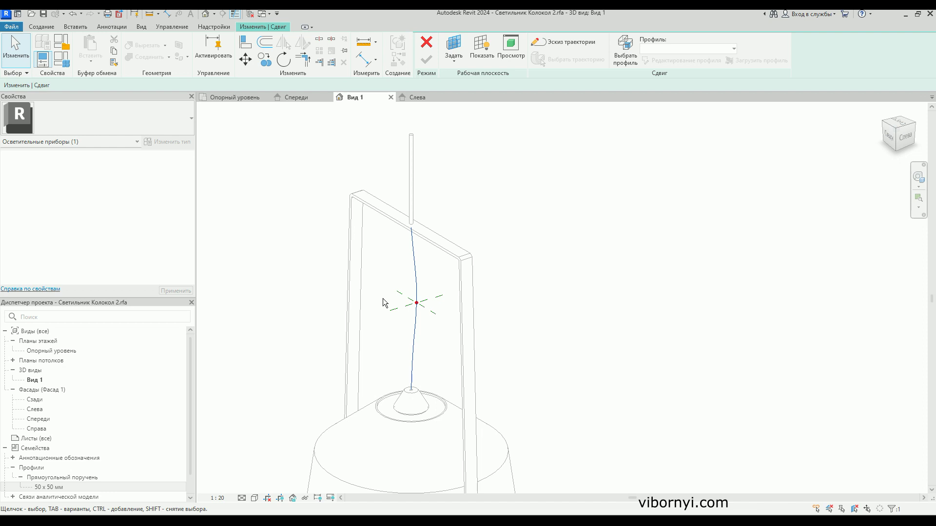
Compare the path in Слева and 3D, leaving the sweep profile at <По эскизу>
click(417, 97)
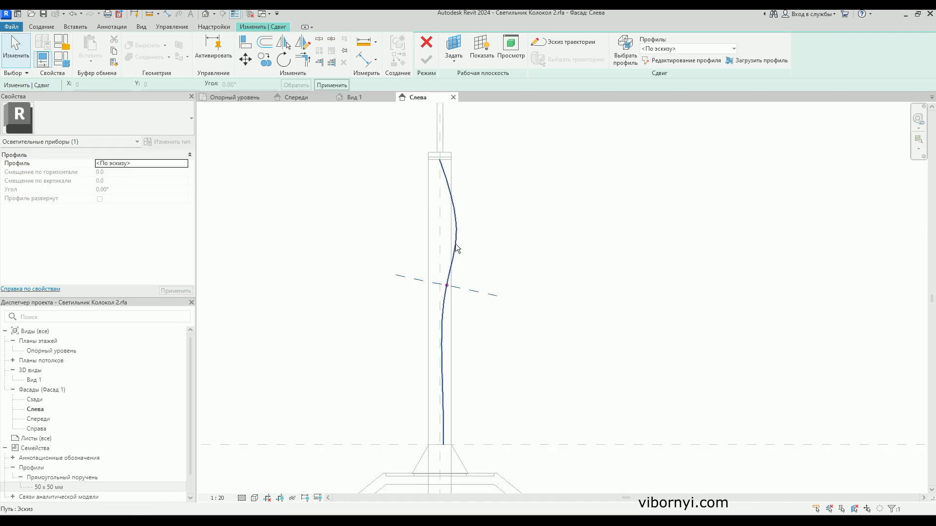
click(358, 98)
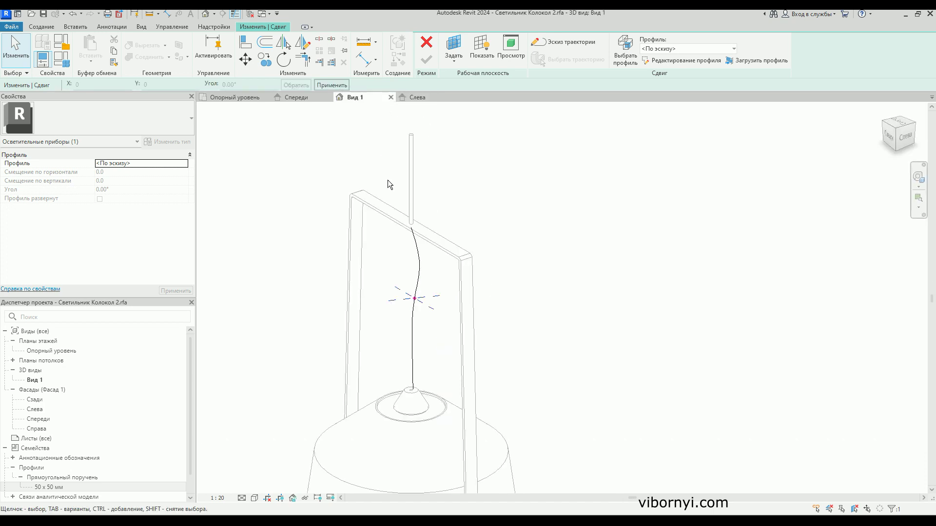
click(413, 97)
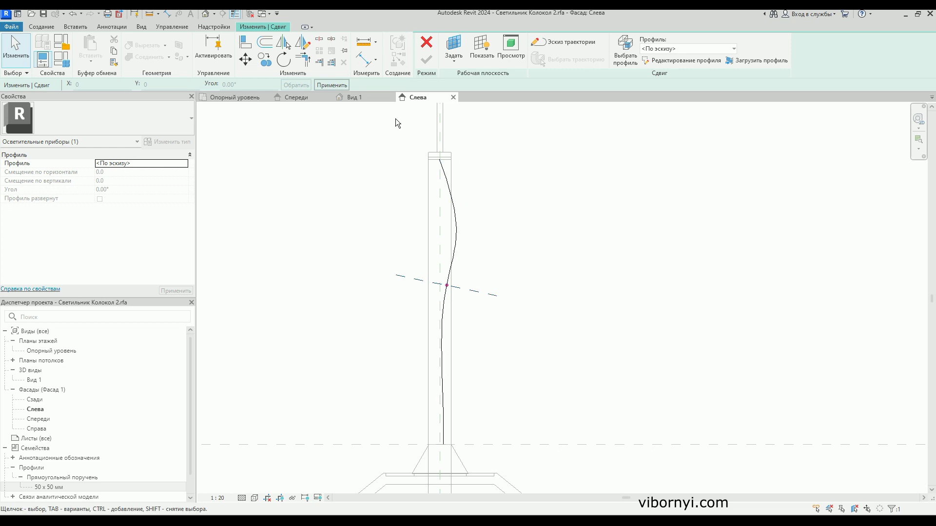
click(360, 98)
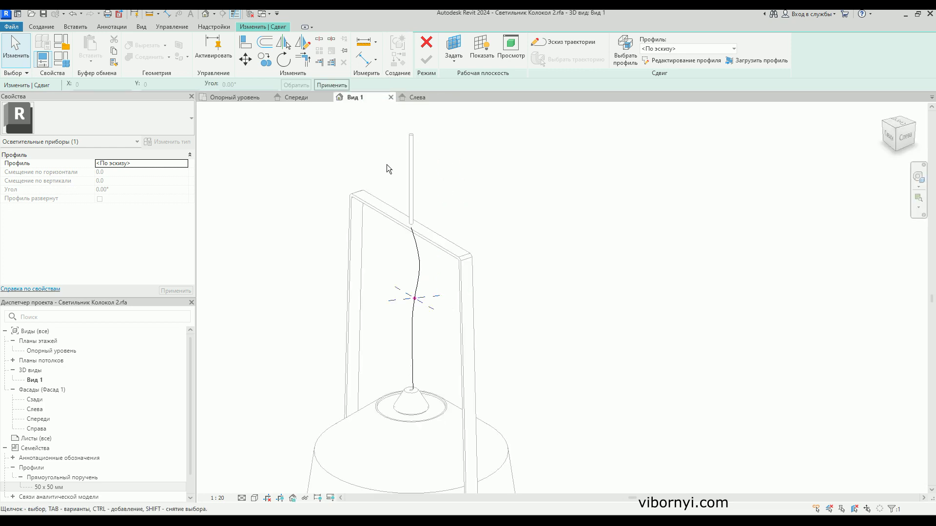
scroll(416, 298, up, 2)
scroll(417, 299, up, 1)
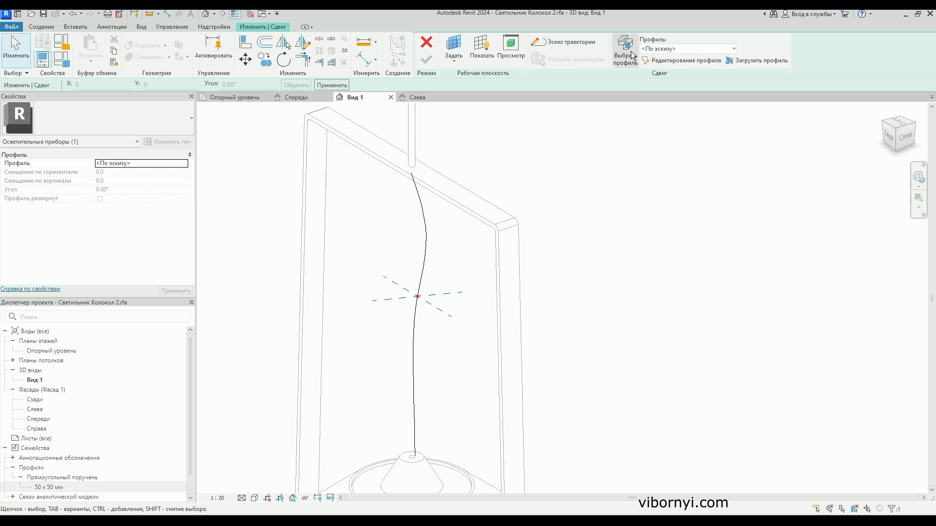
click(733, 48)
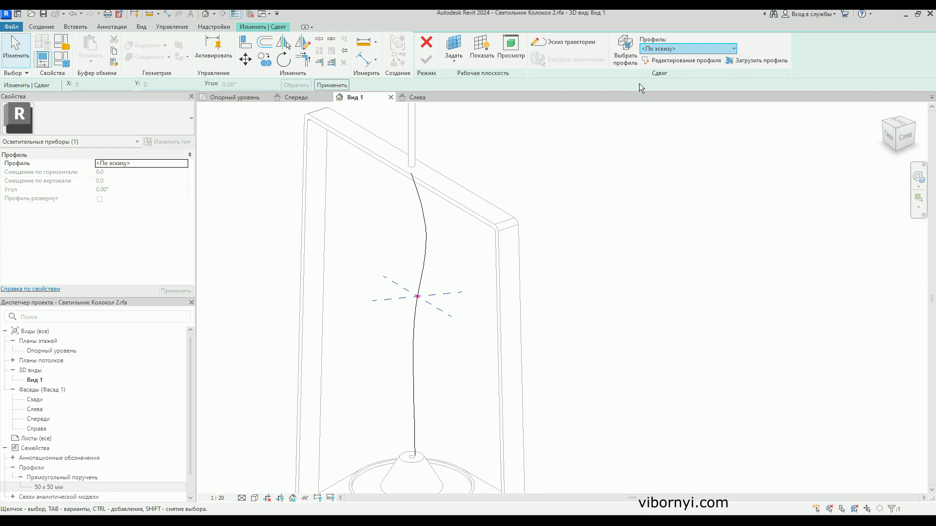
click(638, 83)
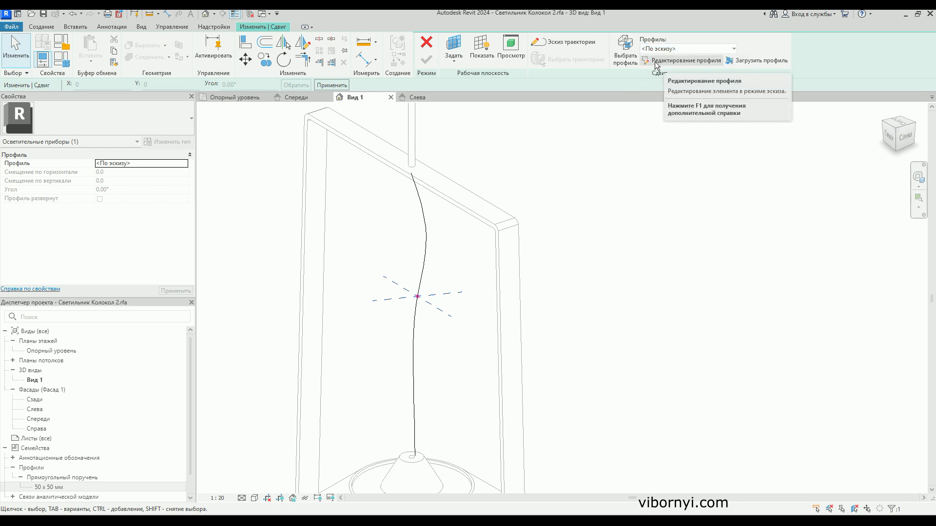
Sketch a circular cable profile of about 1.2 radius centred on the path
click(656, 65)
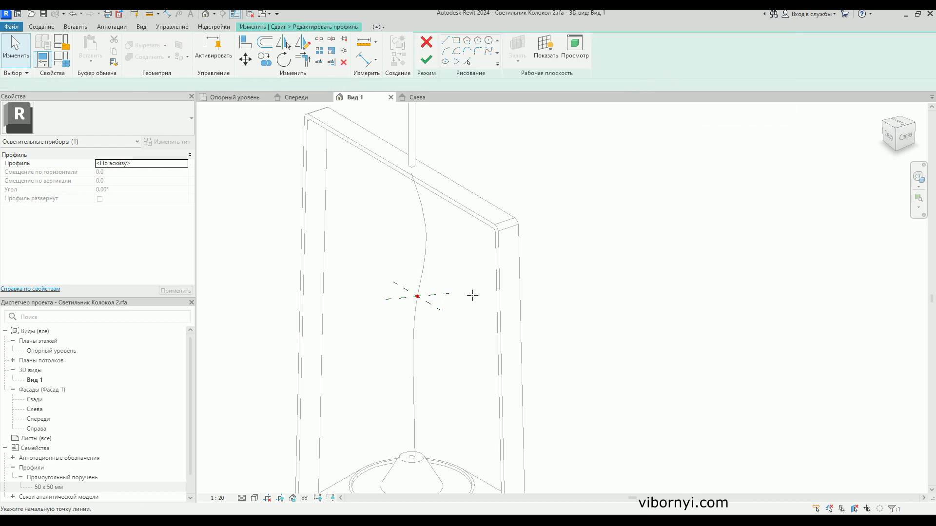
scroll(418, 298, up, 2)
scroll(418, 299, up, 2)
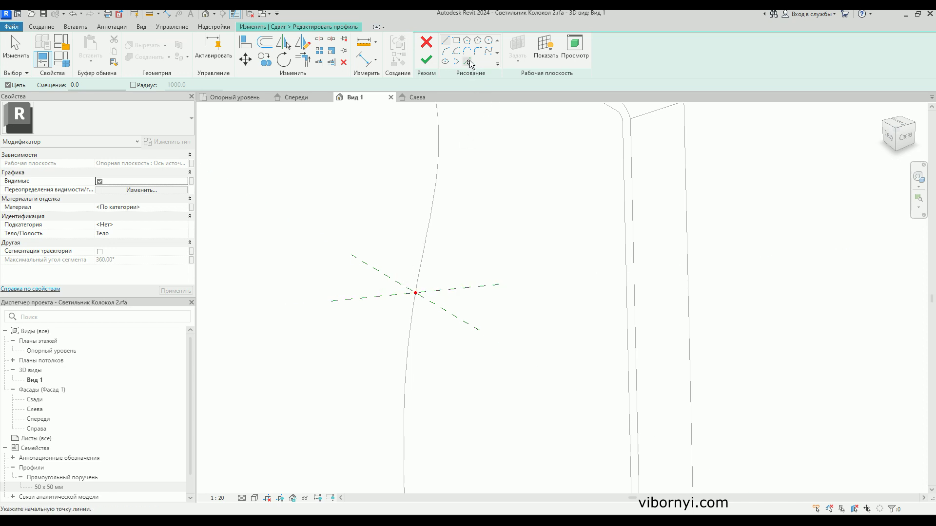
click(488, 40)
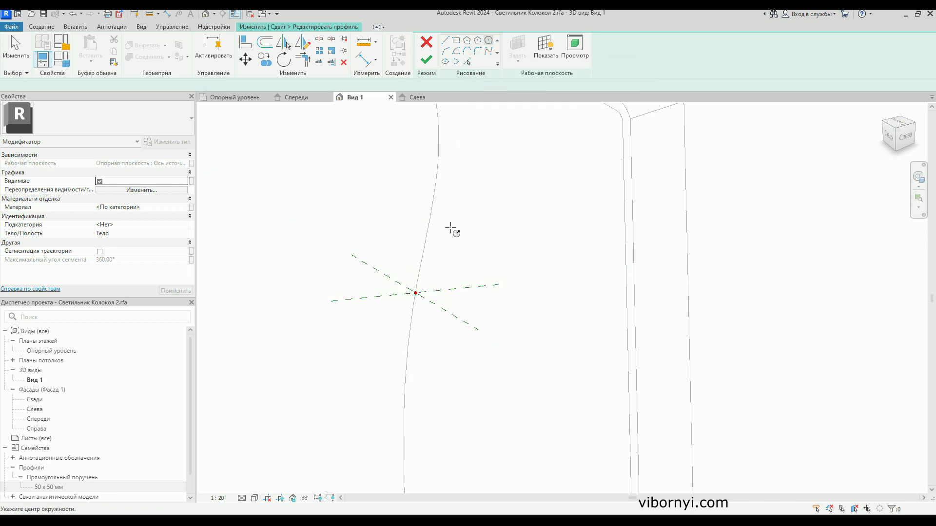
scroll(419, 289, up, 3)
scroll(417, 285, up, 2)
click(414, 279)
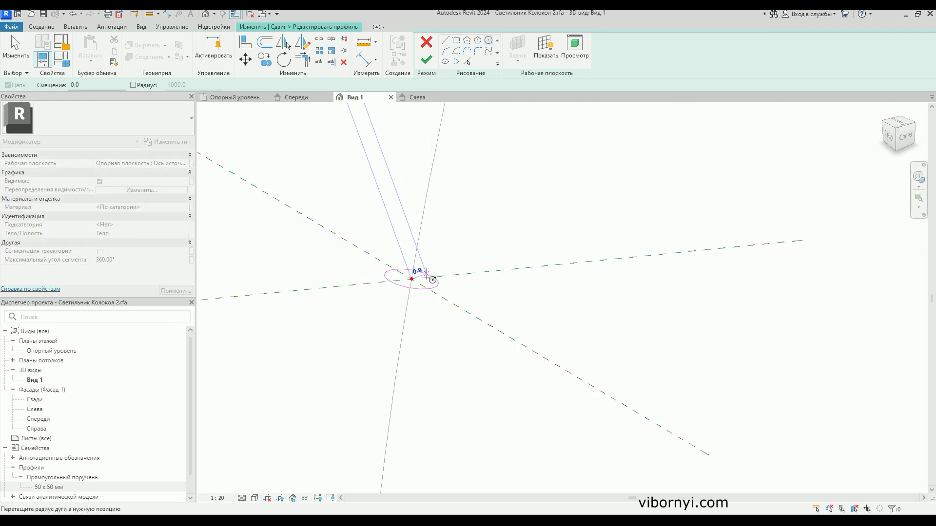
shift+middle_drag(429, 279, 412, 293)
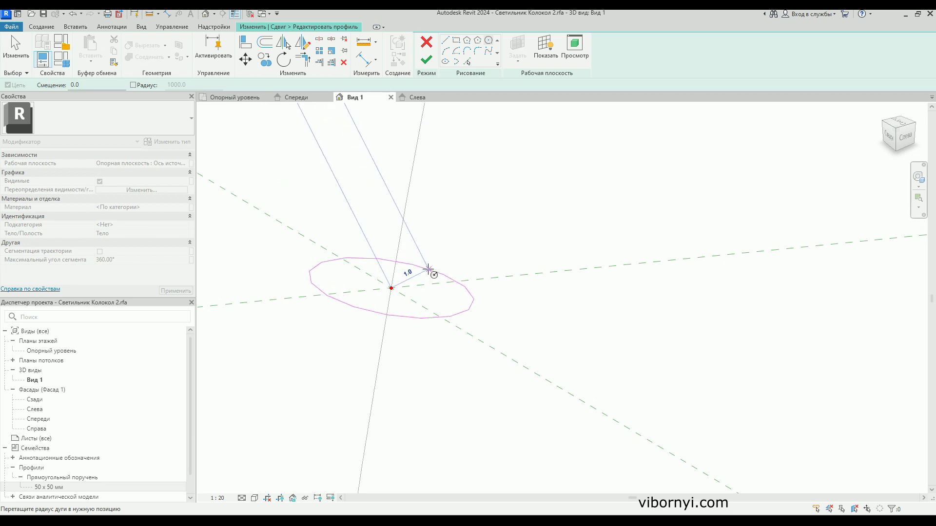
click(438, 267)
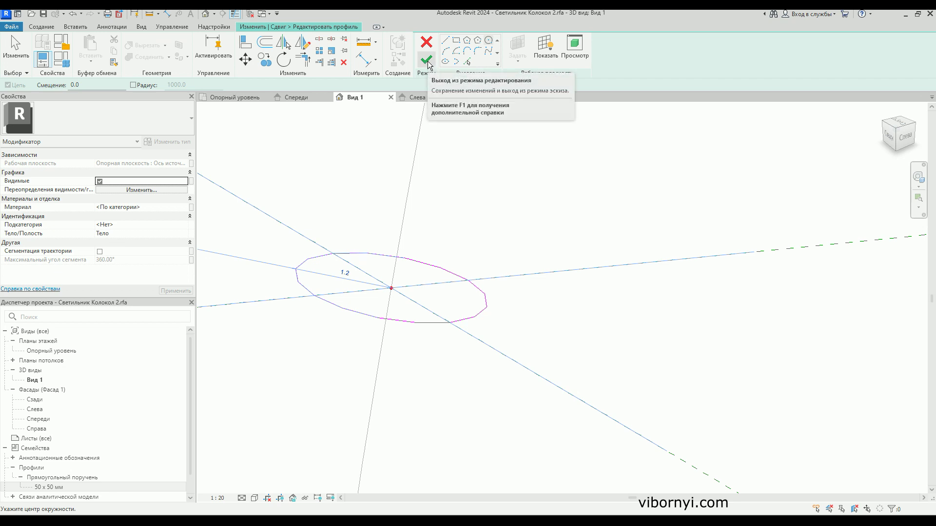
Finish the profile and the sweep to create the thin curved cable
click(429, 64)
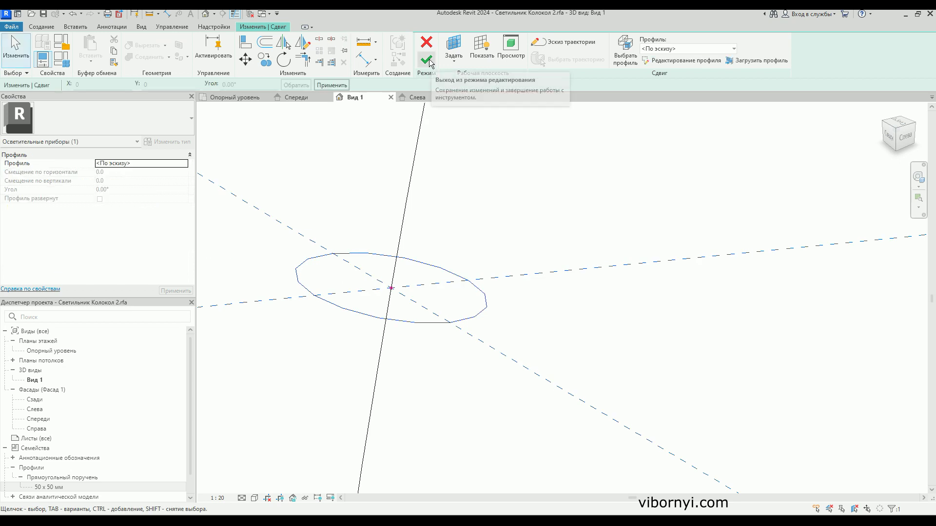
click(427, 60)
scroll(502, 279, down, 2)
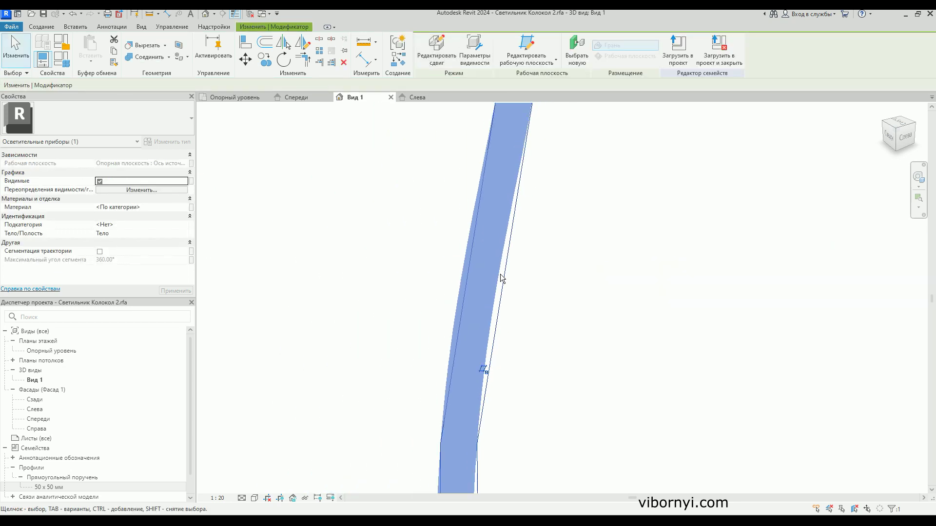
scroll(502, 278, down, 3)
scroll(501, 273, down, 3)
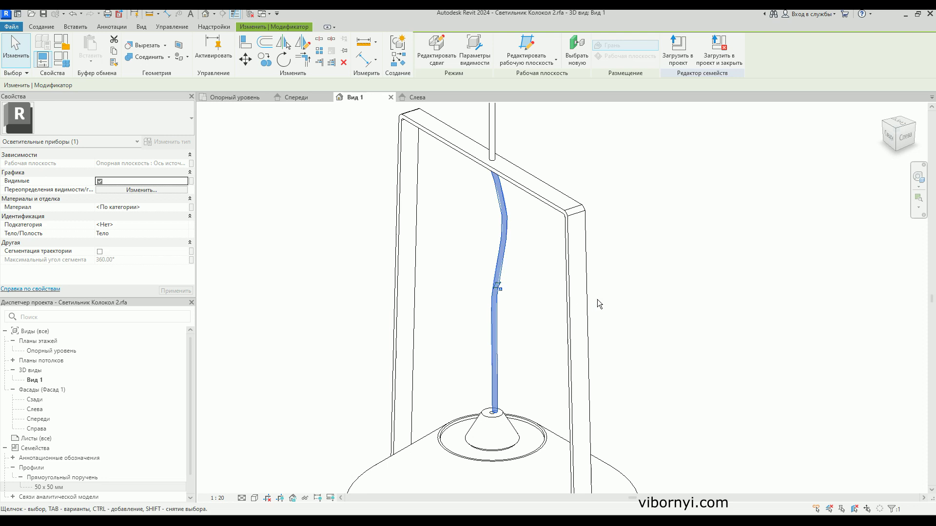
click(525, 400)
scroll(525, 400, up, 5)
shift+middle_drag(516, 405, 500, 411)
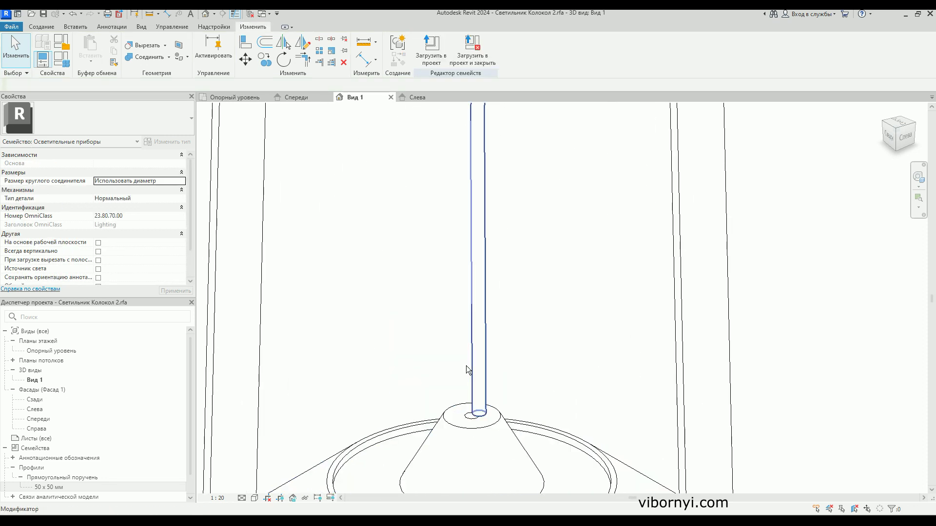
Nudge the cable sweep with arrow keys in the Опорный уровень plan and 3D view
click(486, 380)
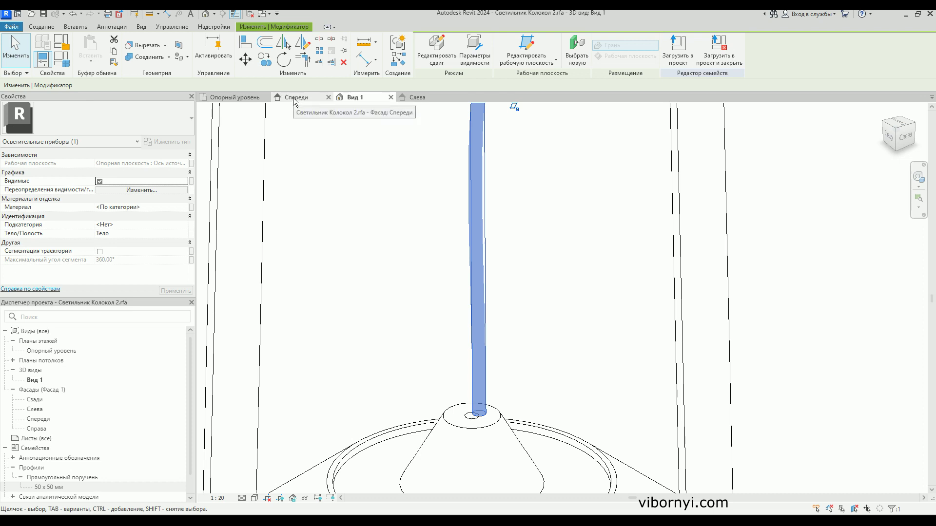
click(234, 98)
scroll(468, 303, up, 2)
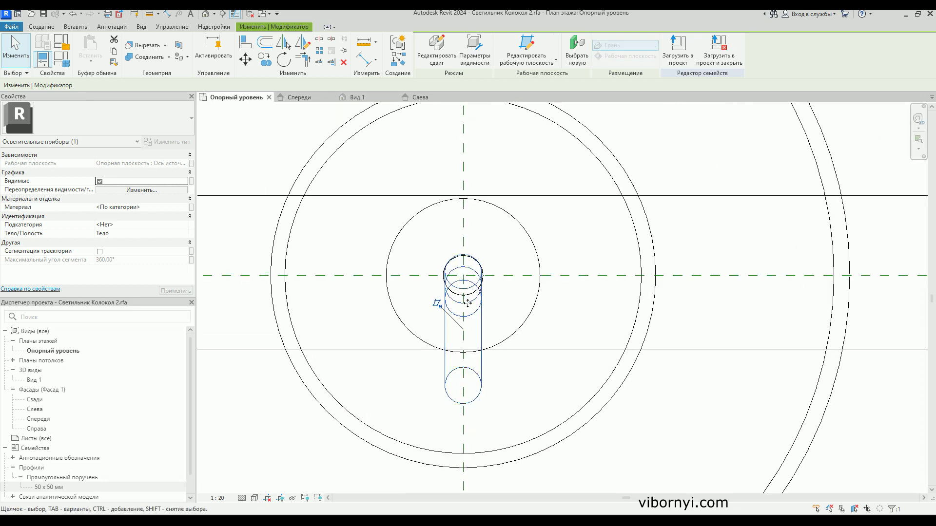
key(Up)
key(Up)
key(Up)
key(Up)
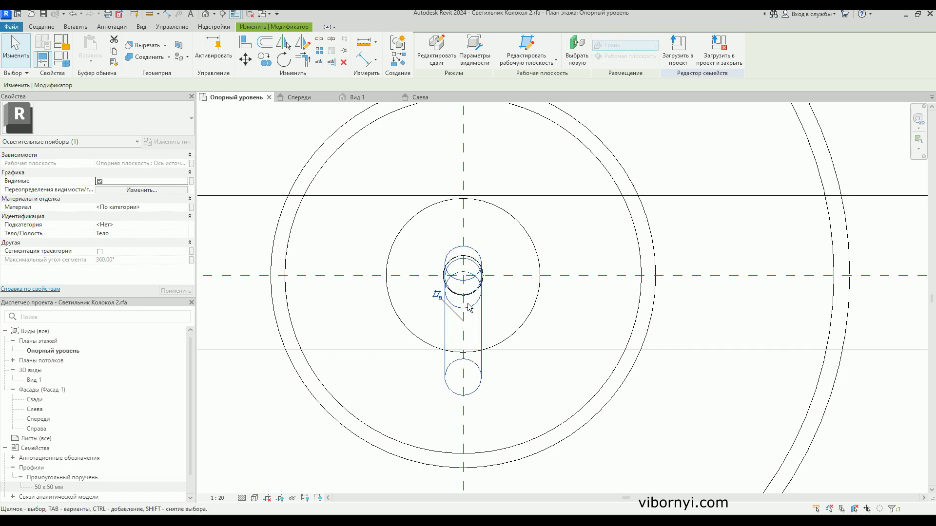
key(Up)
key(Up)
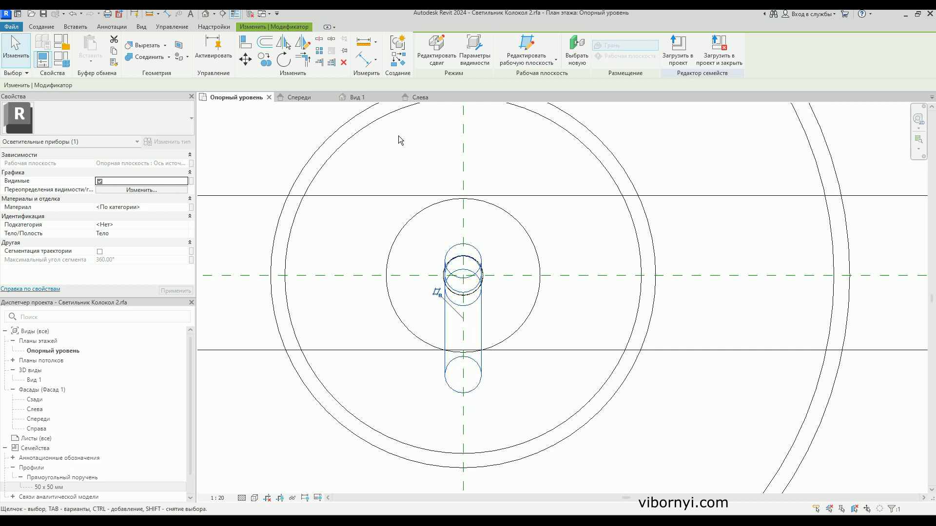
click(356, 97)
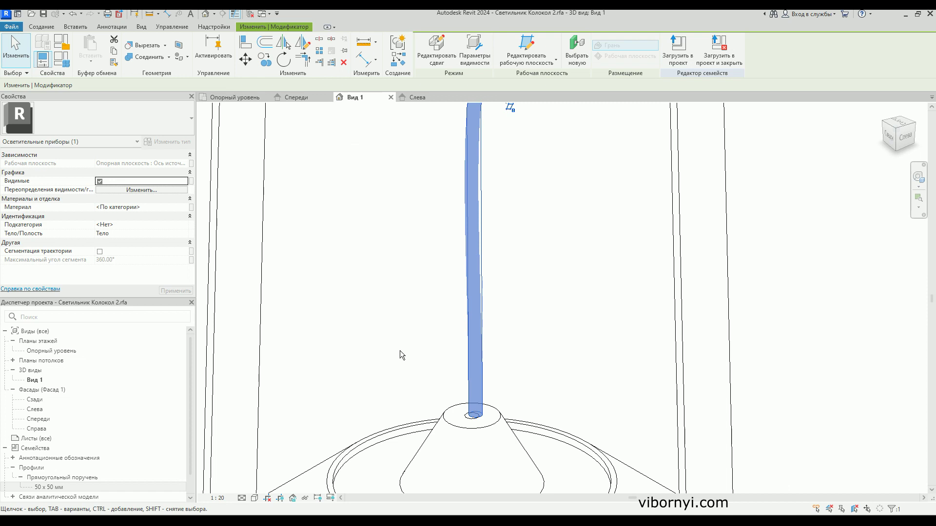
key(Left)
key(Left)
key(Left)
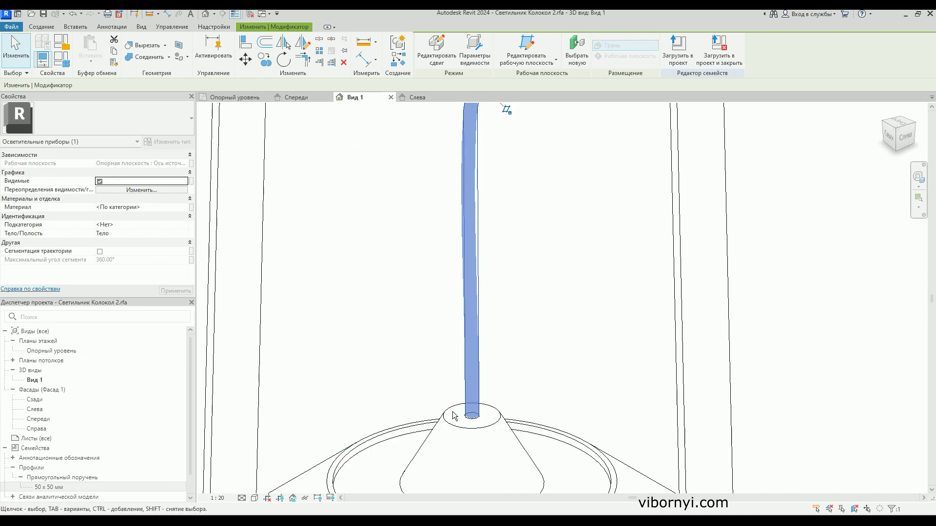
key(Right)
click(429, 353)
Orbit the lamp to inspect the curved cable from behind
mouse_move(429, 353)
shift+middle_down()
mouse_move(453, 380)
mouse_move(565, 276)
shift+middle_up()
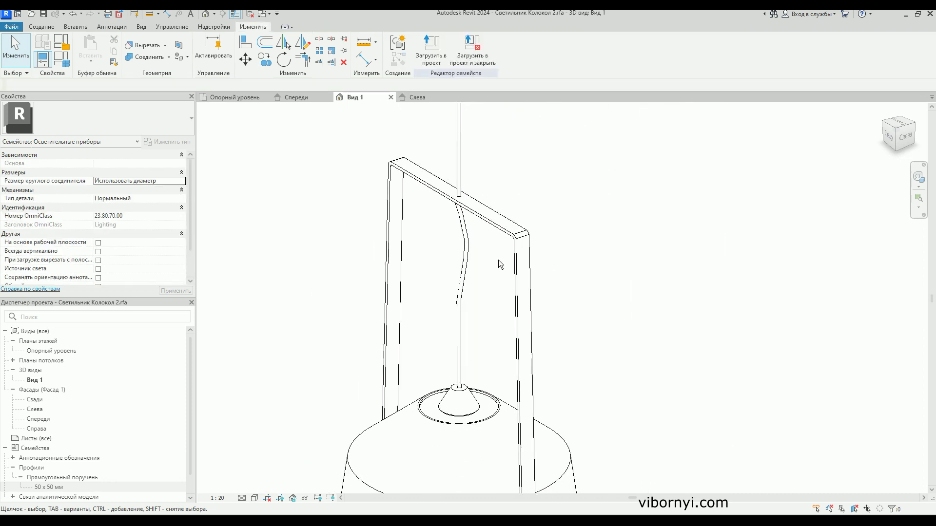
click(457, 297)
mouse_move(469, 340)
shift+middle_down()
mouse_move(636, 323)
mouse_move(498, 355)
mouse_move(269, 344)
mouse_move(512, 348)
mouse_move(634, 330)
mouse_move(512, 340)
shift+middle_up()
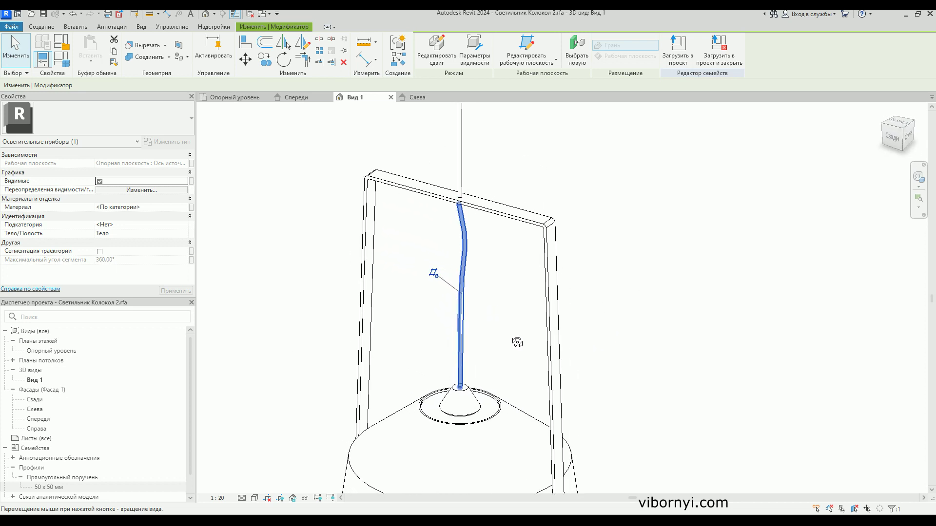
key(Escape)
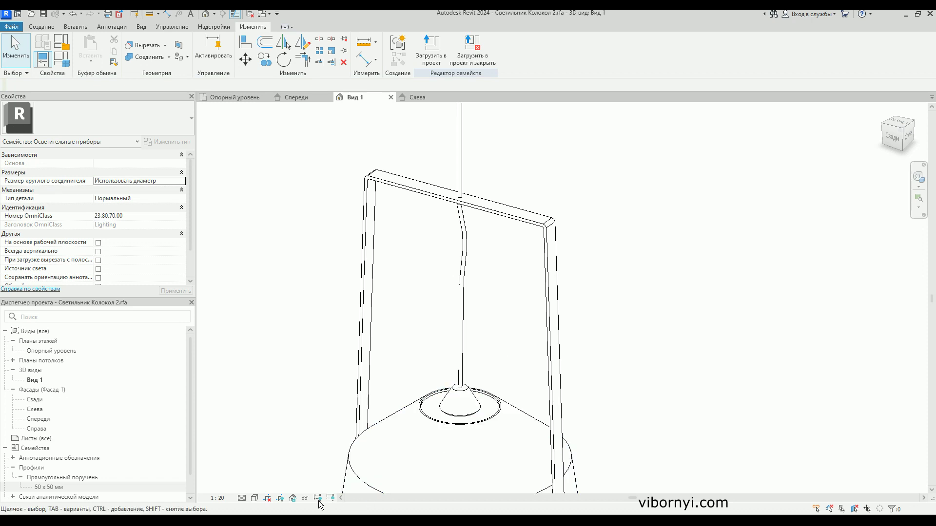
Switch the 3D view to Realistic shading and select the vertical rod extrusion
click(253, 498)
click(275, 488)
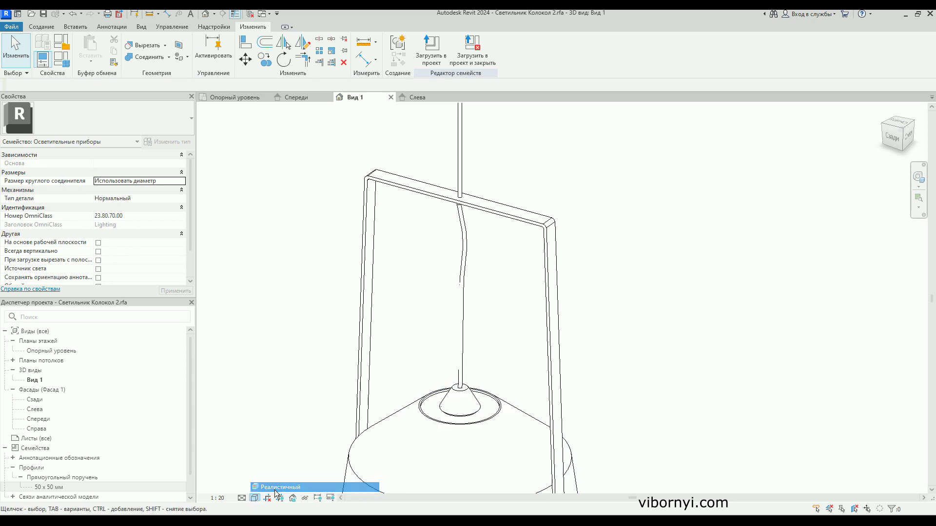
scroll(472, 326, up, 2)
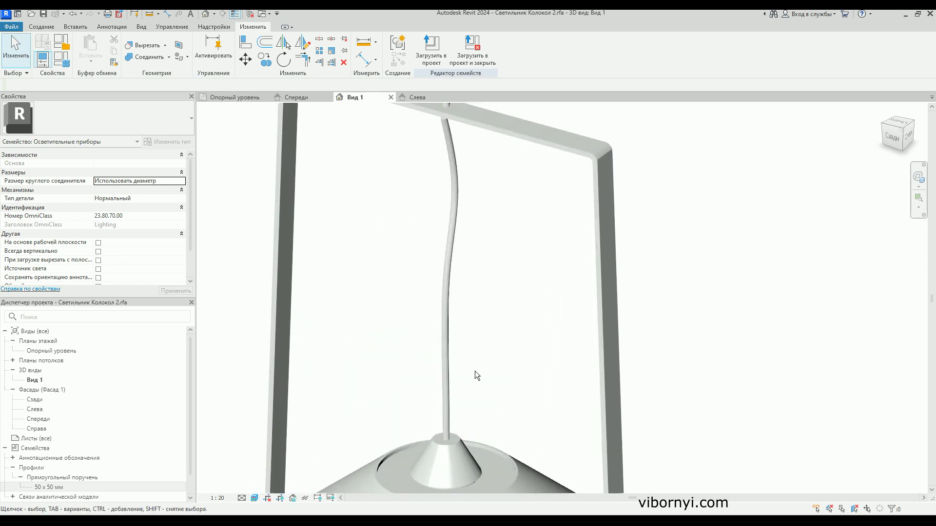
scroll(474, 363, up, 2)
scroll(498, 316, down, 1)
scroll(498, 333, down, 2)
scroll(498, 333, down, 1)
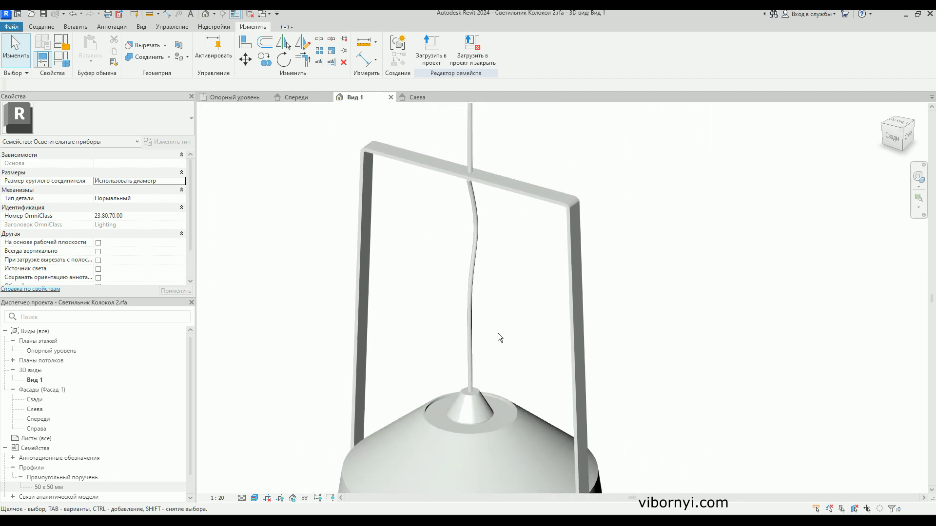
scroll(498, 329, down, 2)
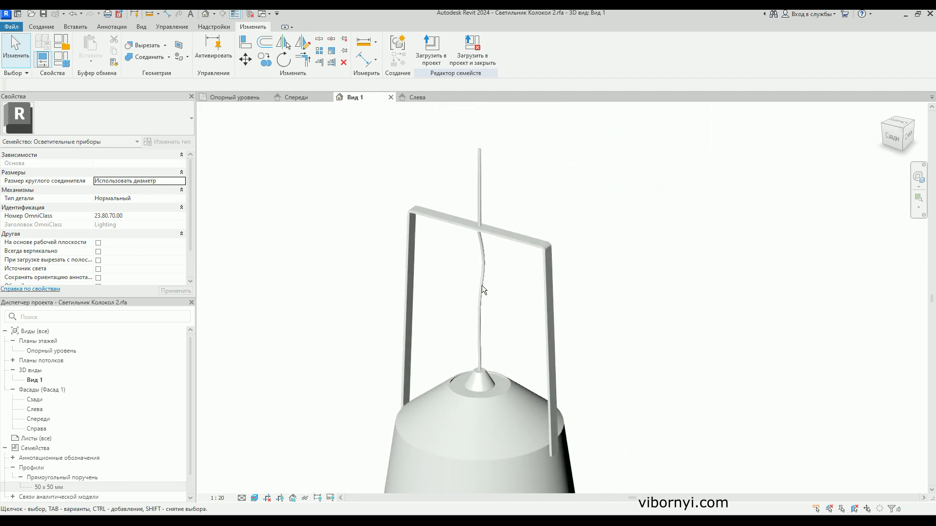
scroll(484, 202, up, 1)
mouse_move(484, 202)
middle_down()
mouse_move(488, 243)
mouse_move(472, 291)
middle_up()
click(479, 197)
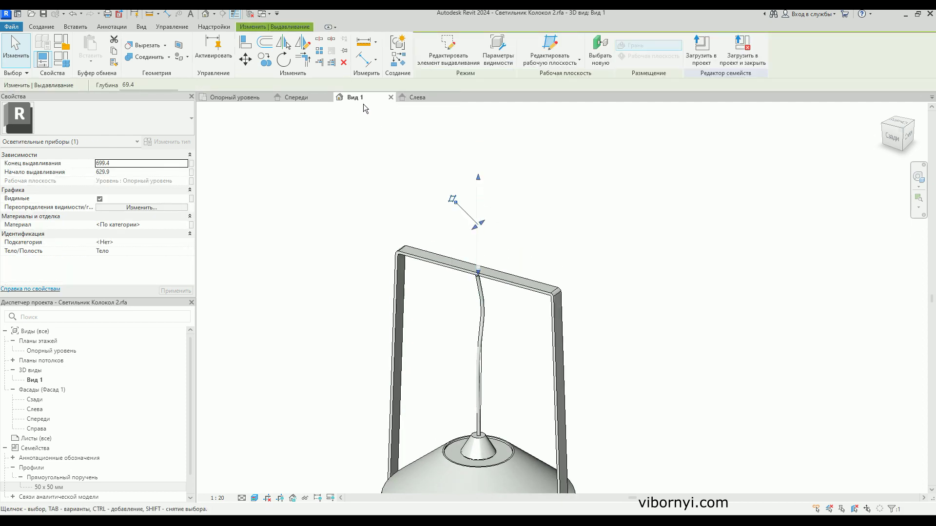
In the Слева elevation, zoom in toward the vertical rod's top
click(415, 97)
scroll(460, 188, down, 2)
scroll(445, 237, down, 2)
scroll(445, 238, up, 1)
scroll(445, 244, up, 1)
scroll(446, 259, up, 1)
scroll(446, 269, up, 1)
click(463, 266)
scroll(461, 277, up, 2)
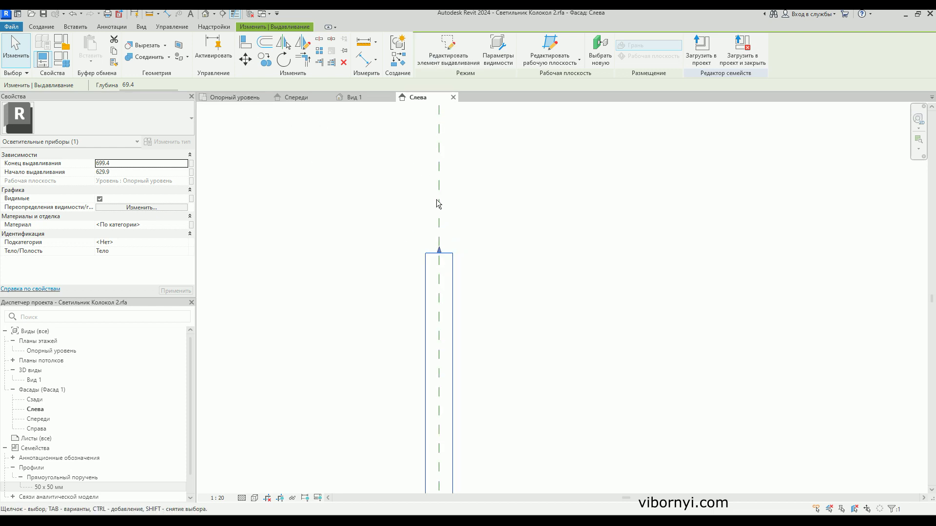
Reselect the rod and recentre the Слева view on its top
click(455, 233)
scroll(455, 231, down, 2)
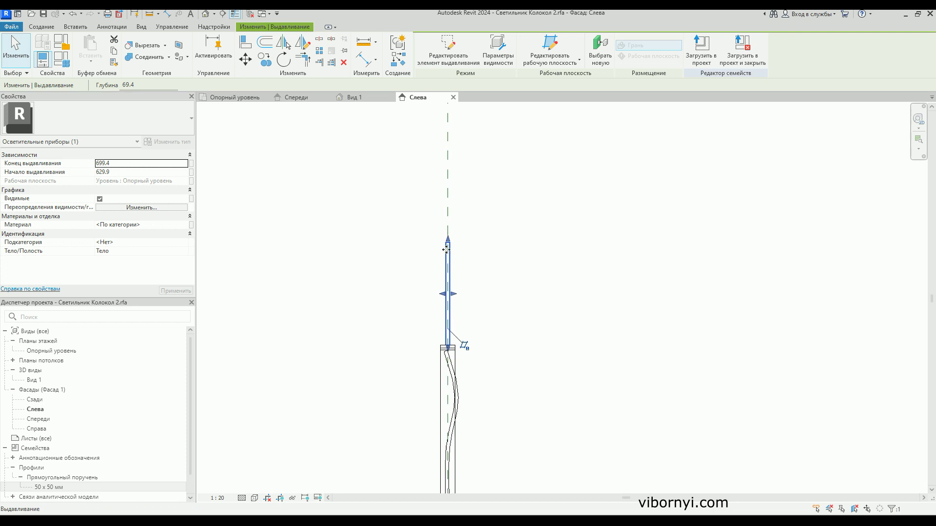
scroll(448, 244, up, 2)
scroll(451, 251, up, 2)
scroll(456, 254, up, 1)
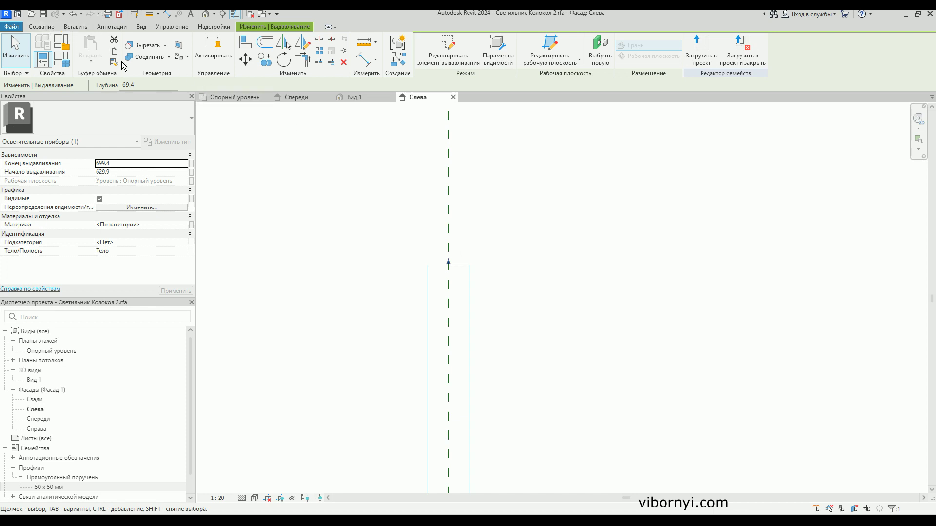
scroll(439, 260, down, 1)
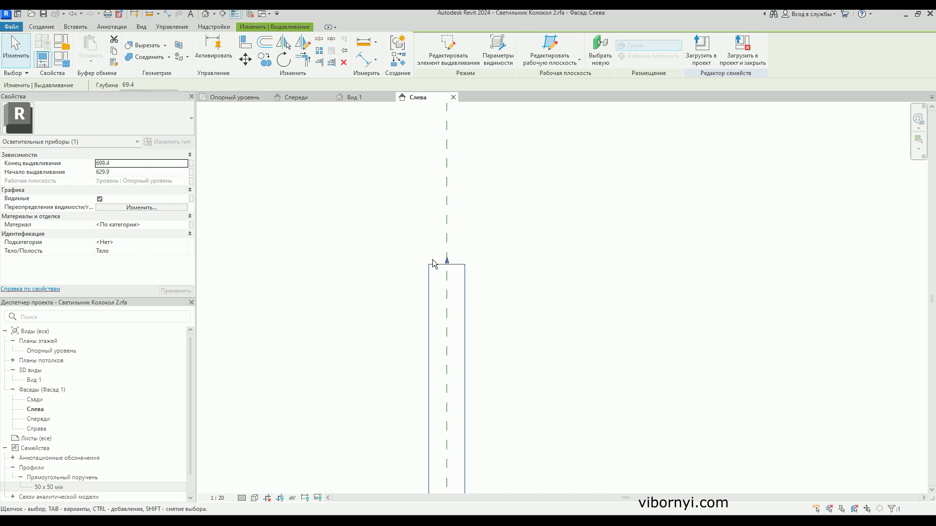
middle_drag(453, 246, 441, 261)
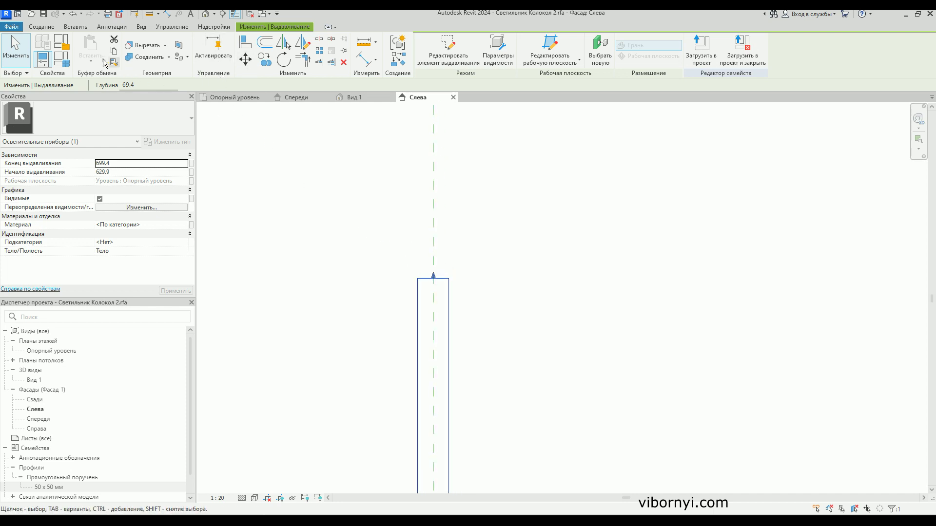
scroll(405, 203, down, 1)
scroll(425, 235, down, 1)
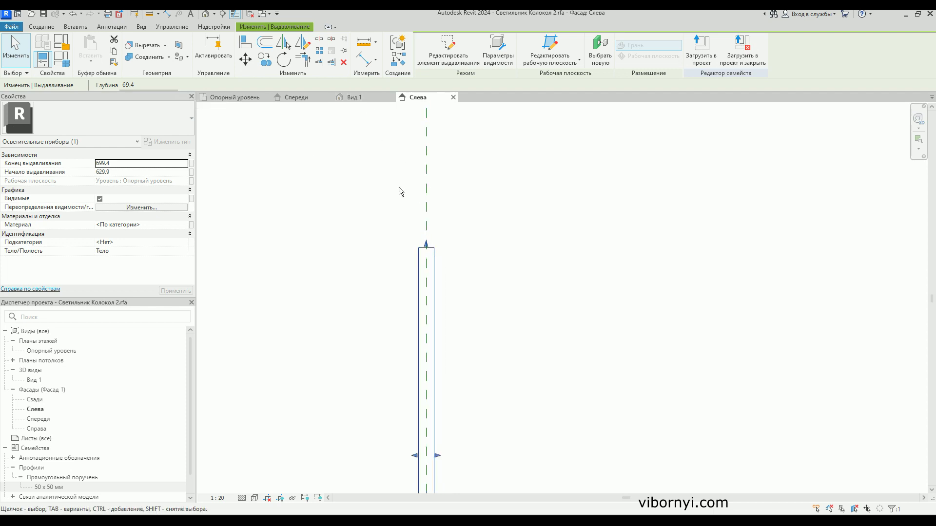
Pan 3D Вид 1 onto the rod top, then return to the Слева elevation
click(360, 98)
scroll(483, 275, up, 3)
click(526, 254)
mouse_move(526, 254)
middle_down()
mouse_move(497, 273)
mouse_move(493, 437)
middle_up()
scroll(457, 299, up, 2)
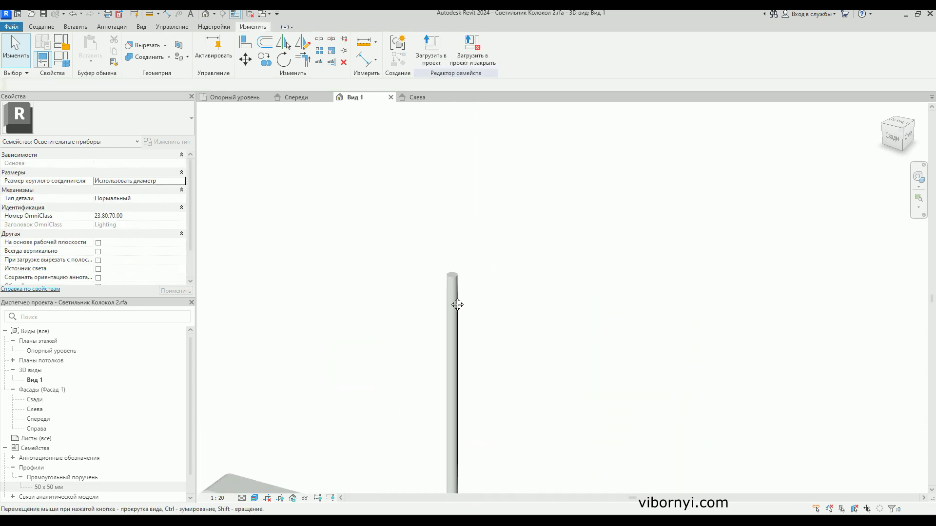
scroll(457, 276, down, 1)
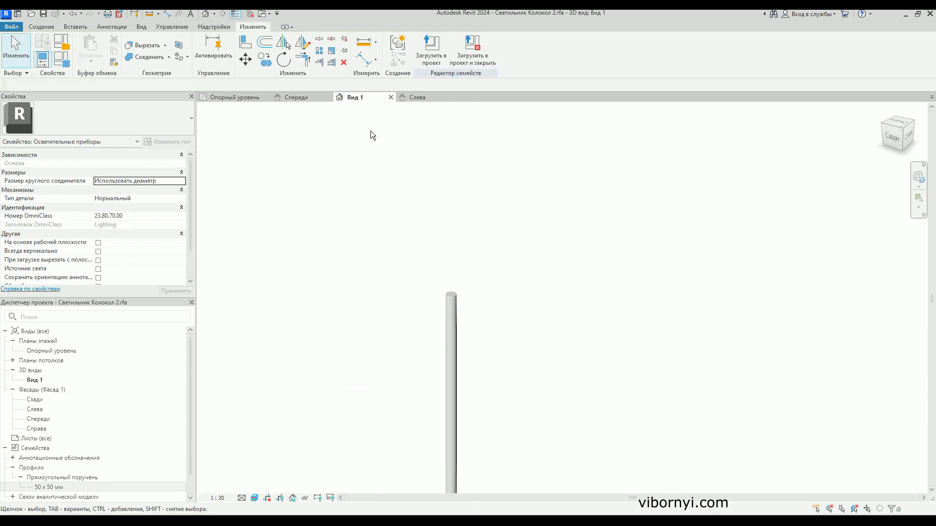
click(413, 97)
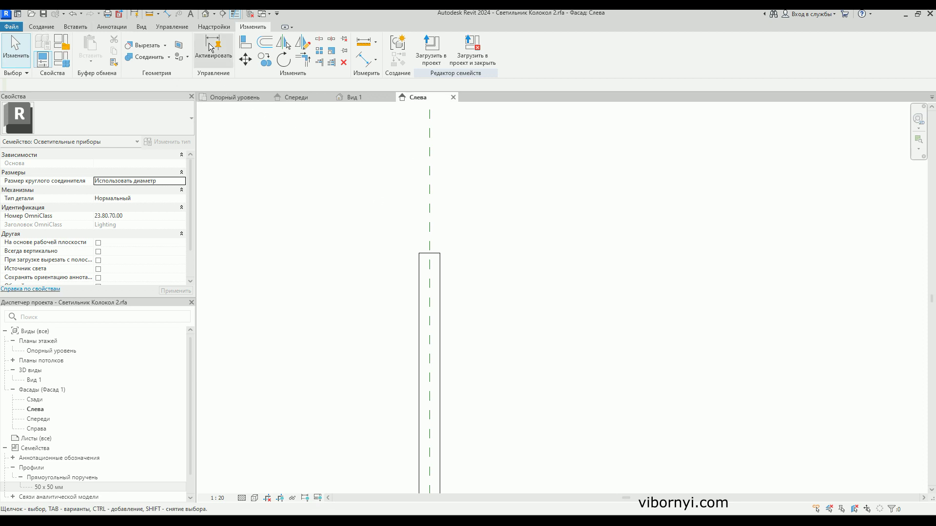
Start a revolve and sketch the cap's outer wall, top edge and inner ledge
click(43, 27)
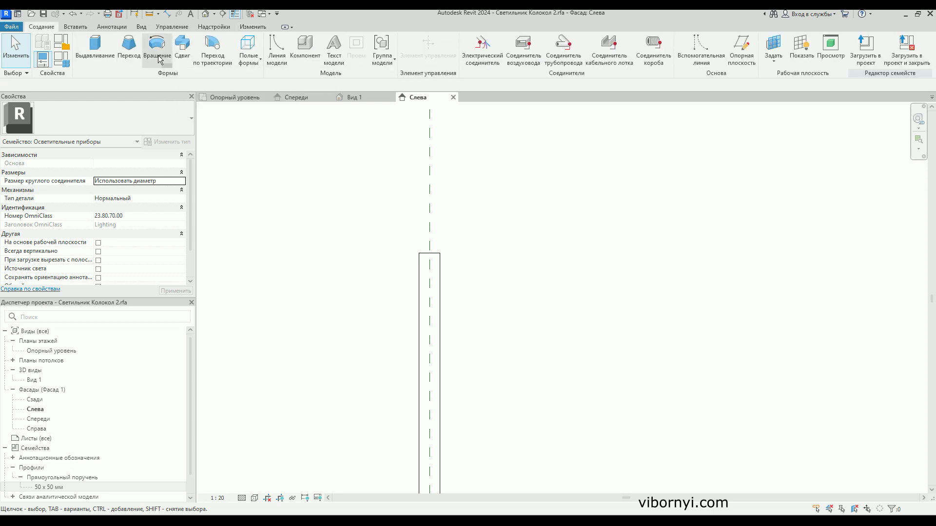
click(157, 55)
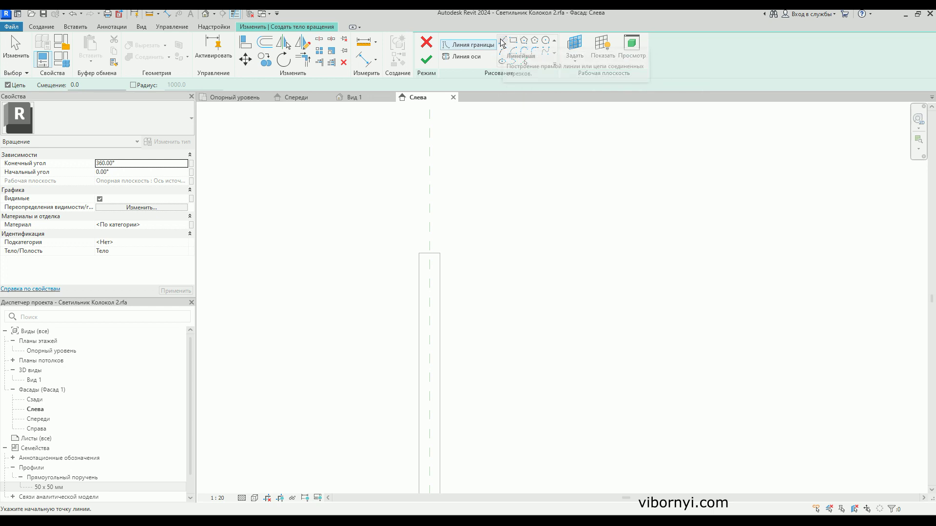
key(Escape)
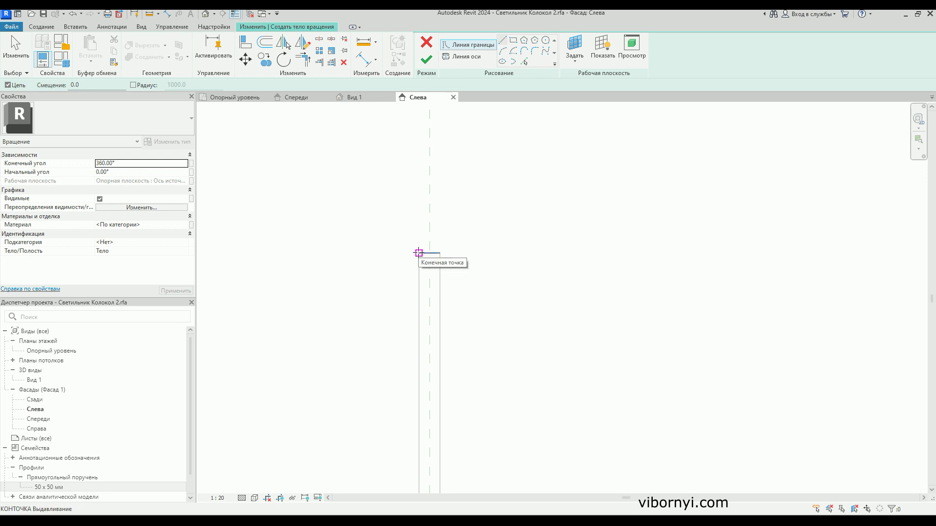
click(419, 252)
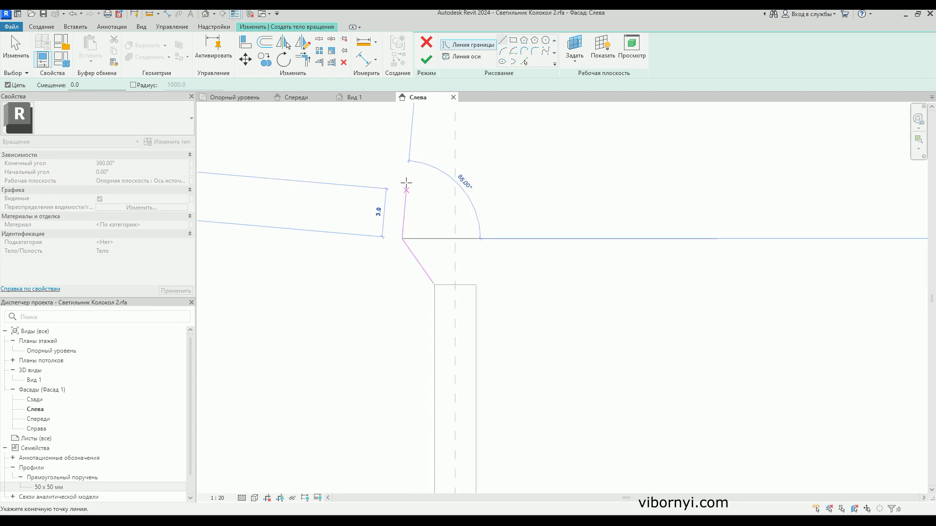
click(402, 181)
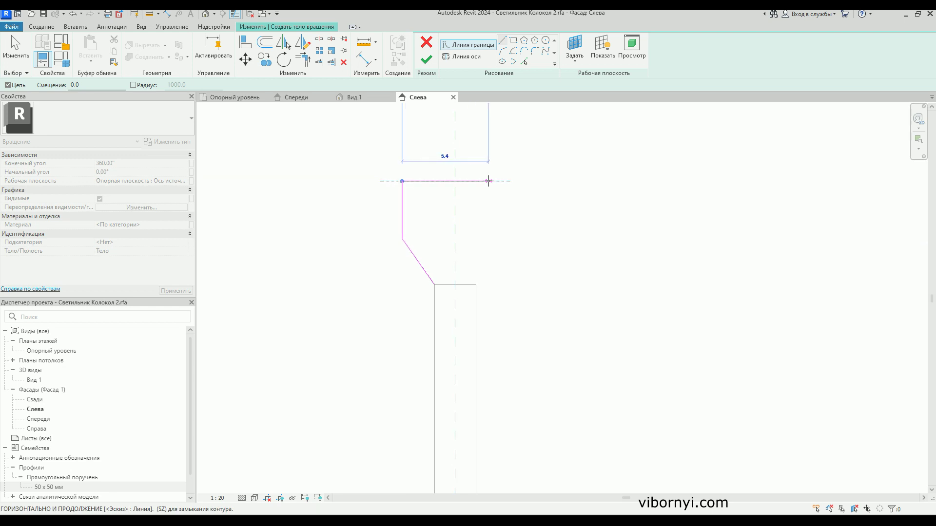
click(455, 181)
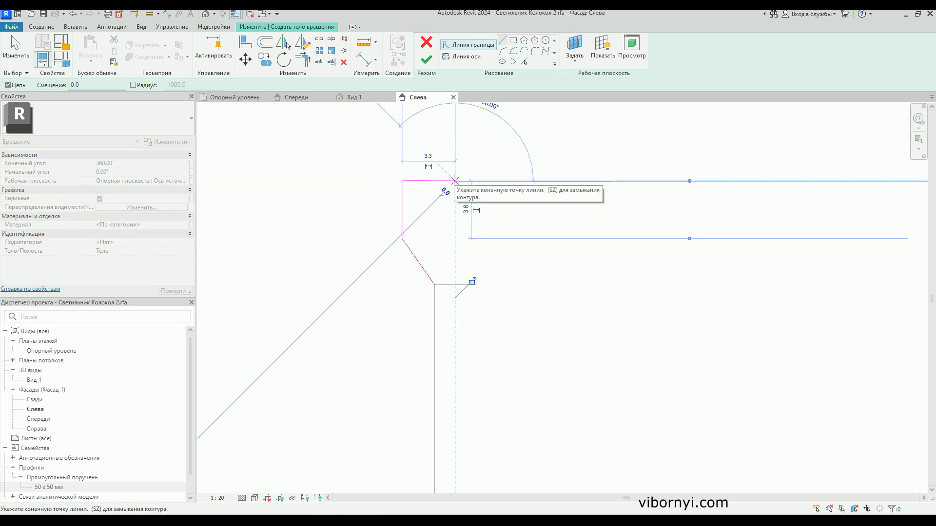
scroll(453, 180, up, 4)
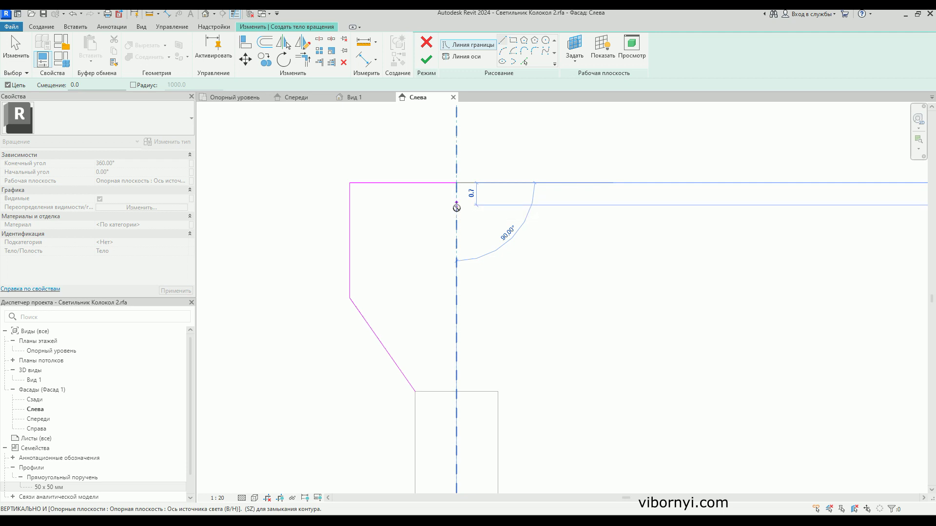
click(456, 210)
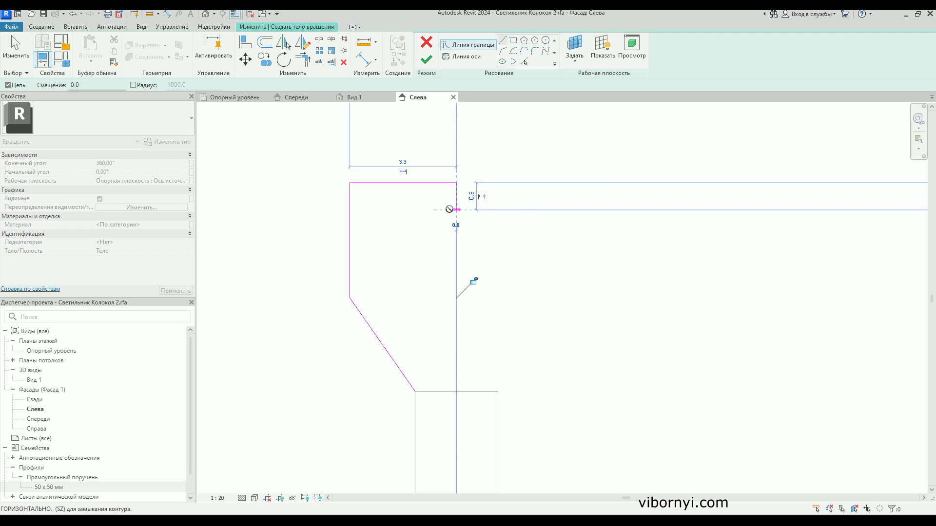
click(379, 209)
Complete the cap profile with the inner cup wall, funnel slant and closing rod-top line
click(378, 295)
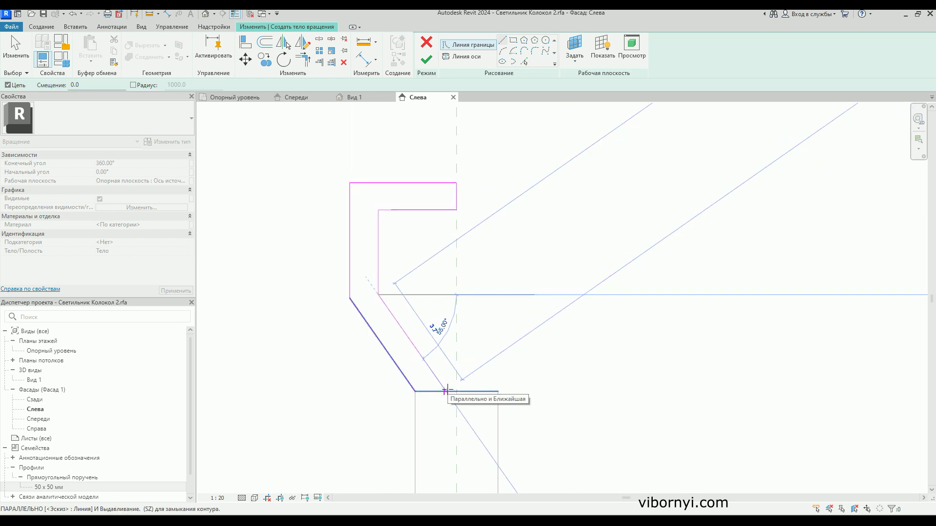
click(445, 390)
scroll(473, 387, up, 4)
key(Escape)
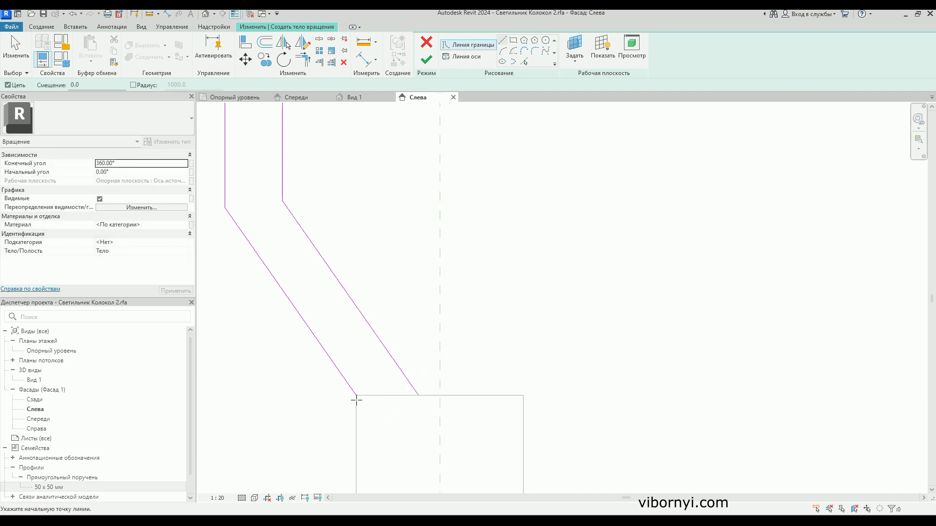
click(356, 395)
click(418, 395)
scroll(440, 403, down, 3)
scroll(440, 403, down, 2)
Draw the rotation axis on the vertical centre line and finish the revolved cap
click(466, 56)
click(441, 255)
click(441, 438)
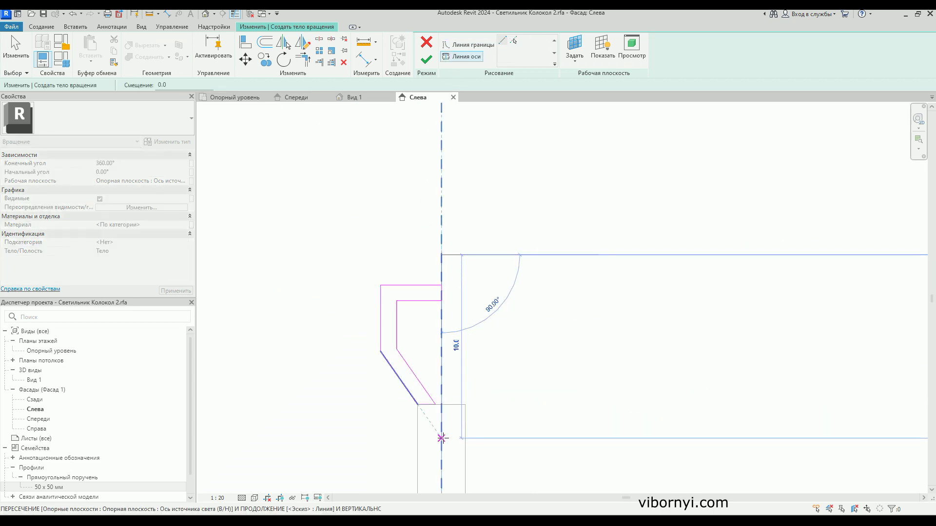
click(426, 61)
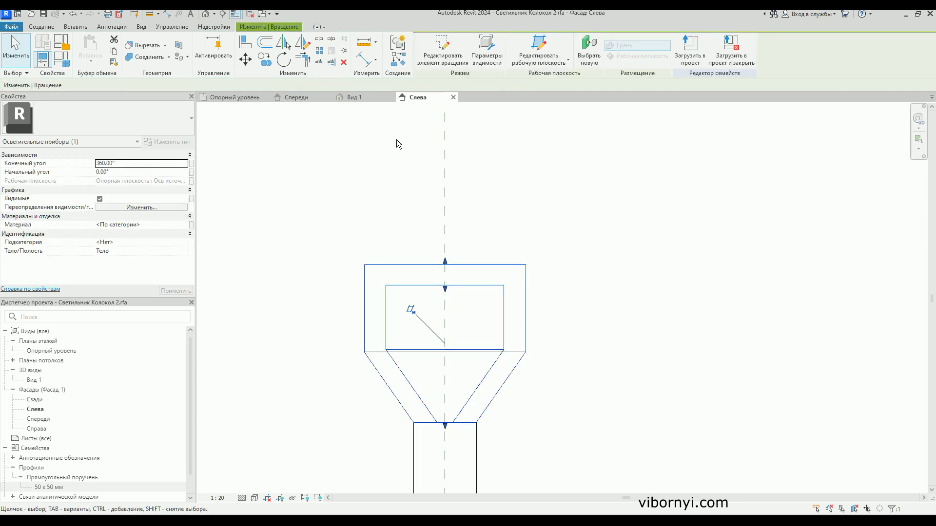
click(353, 98)
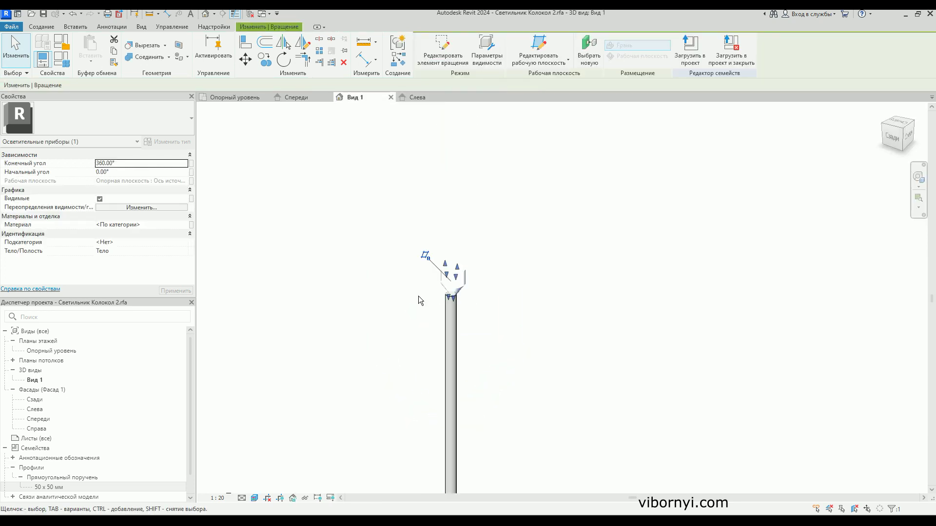
click(542, 306)
scroll(480, 318, up, 1)
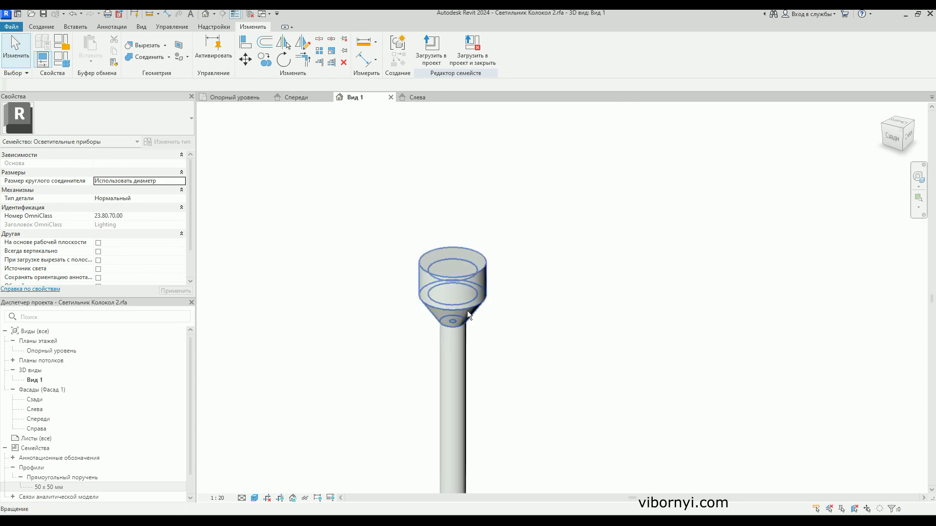
scroll(467, 312, down, 2)
key(alt)
mouse_move(496, 327)
shift+middle_down()
mouse_move(485, 299)
mouse_move(483, 211)
mouse_move(460, 261)
mouse_move(473, 236)
mouse_move(483, 244)
mouse_move(478, 237)
shift+middle_up()
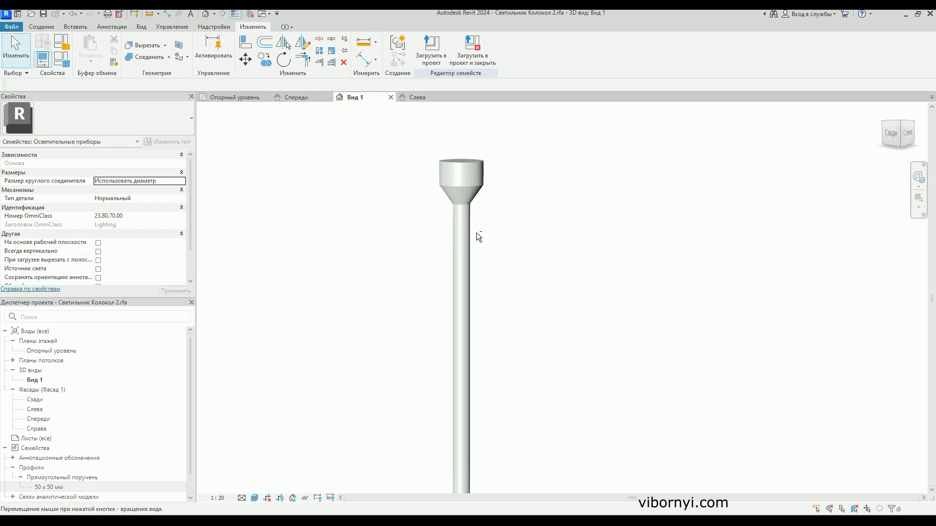
middle_drag(428, 161, 436, 257)
scroll(465, 263, up, 2)
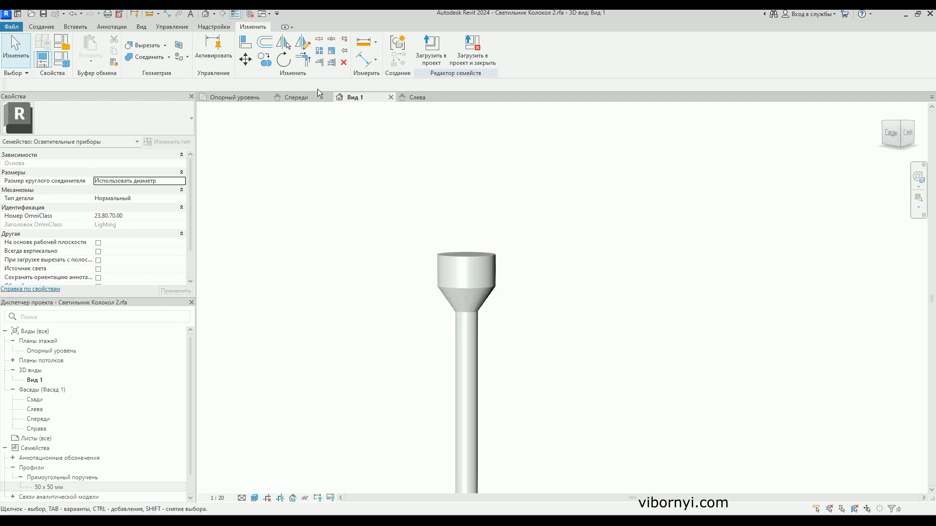
click(415, 97)
scroll(443, 243, down, 2)
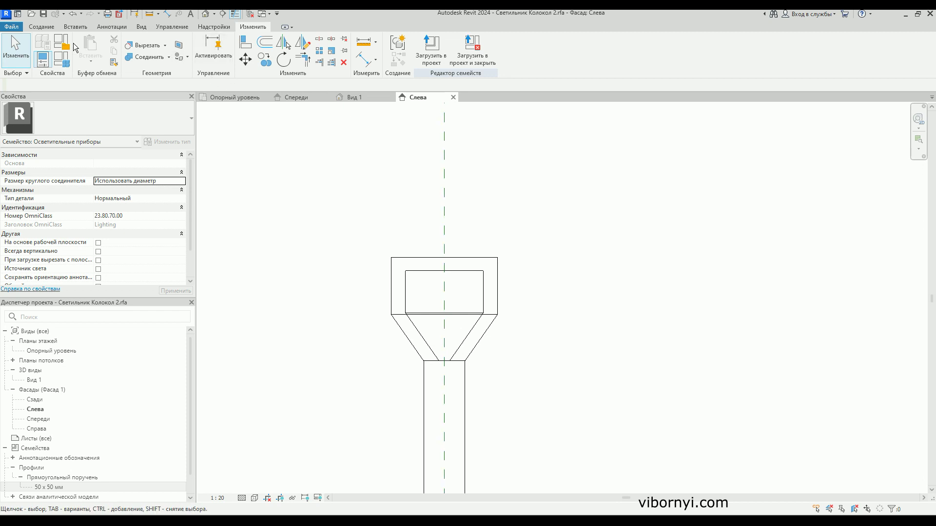
Start an extrusion sketch with the Rectangle tool at the cap's top-left corner, then cancel the rectangle
click(36, 26)
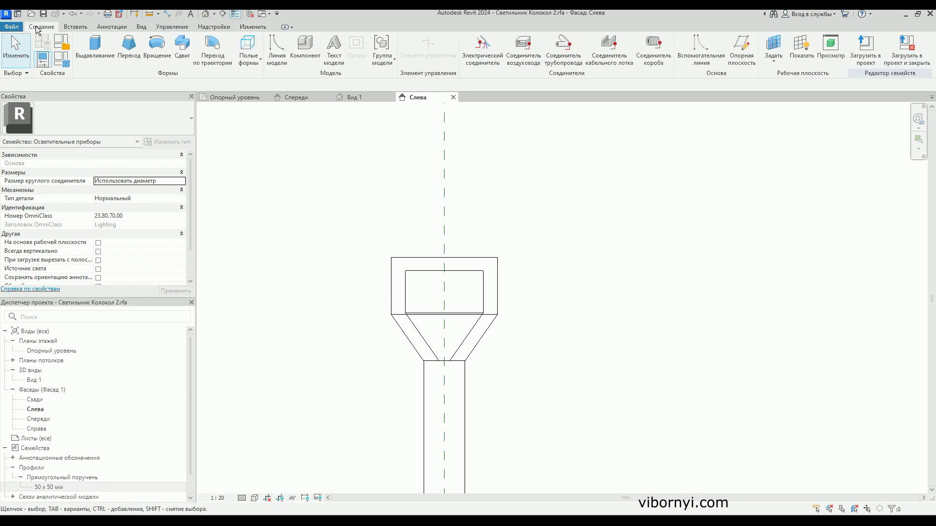
click(94, 49)
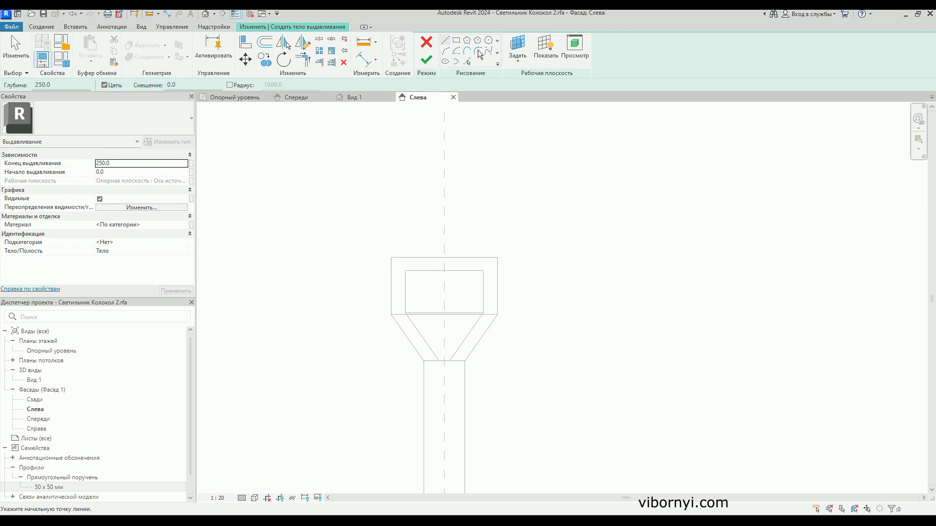
click(457, 41)
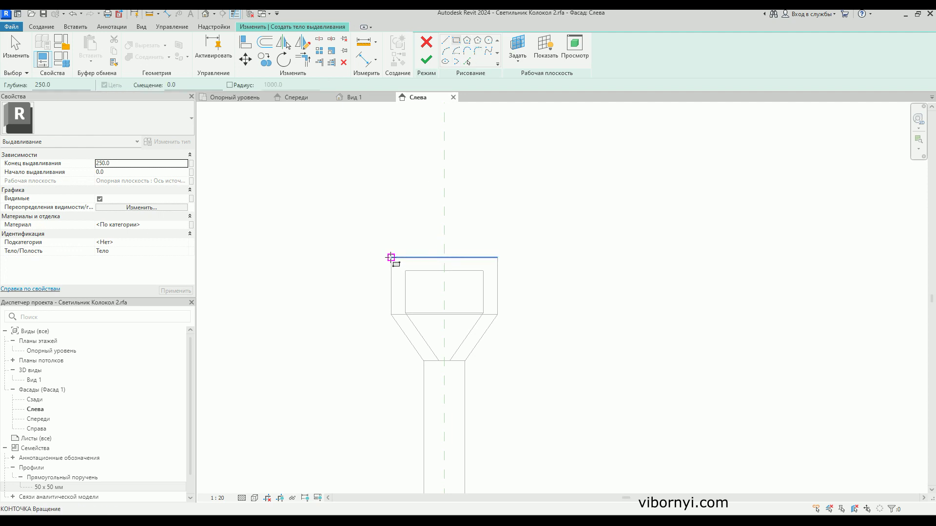
click(390, 257)
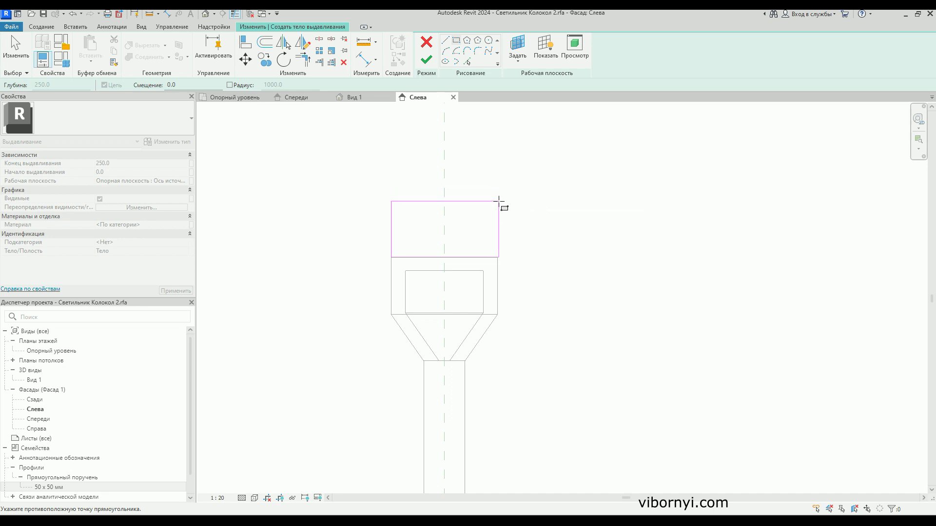
key(Escape)
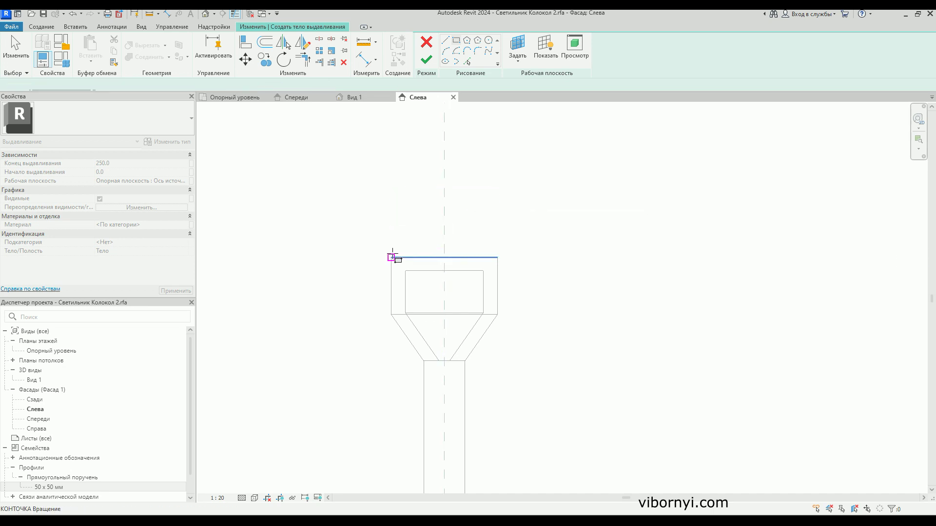
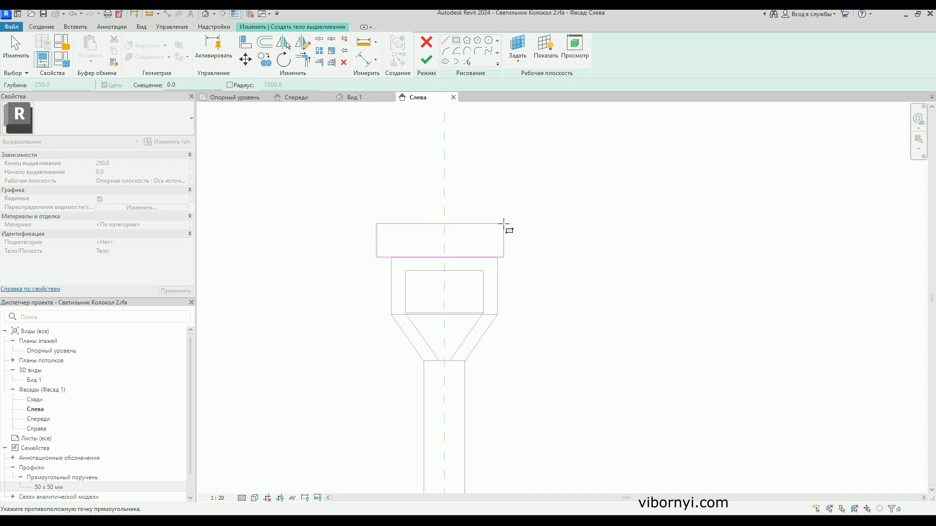
Complete the rail rectangle in the Left elevation and finish it as a 250-deep extrusion
click(504, 224)
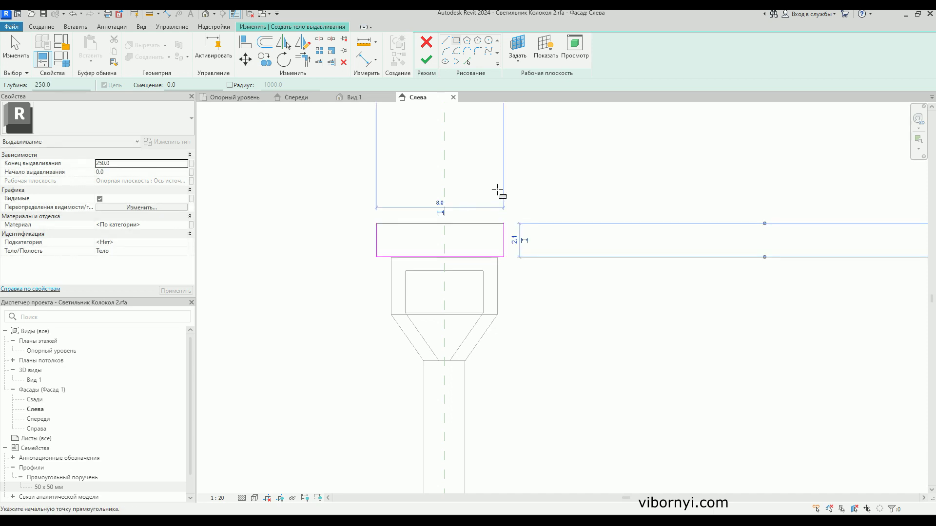
click(434, 61)
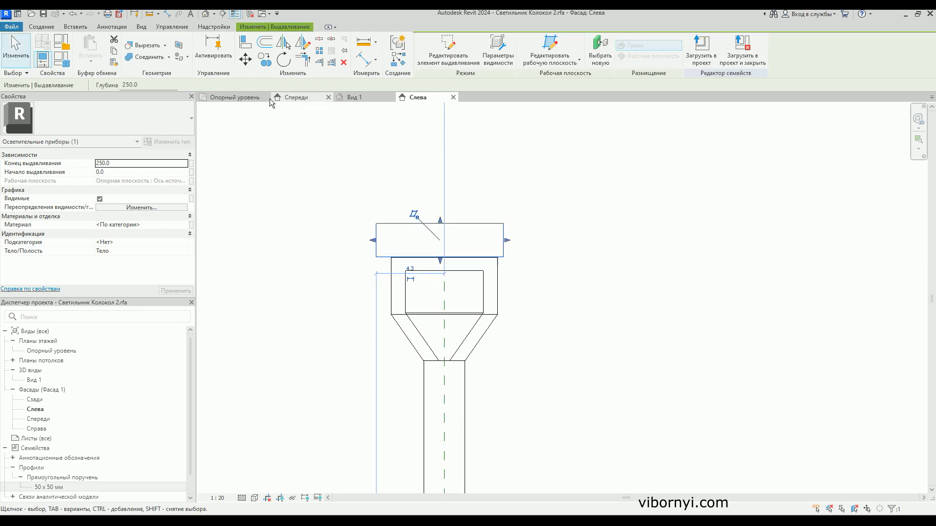
click(297, 97)
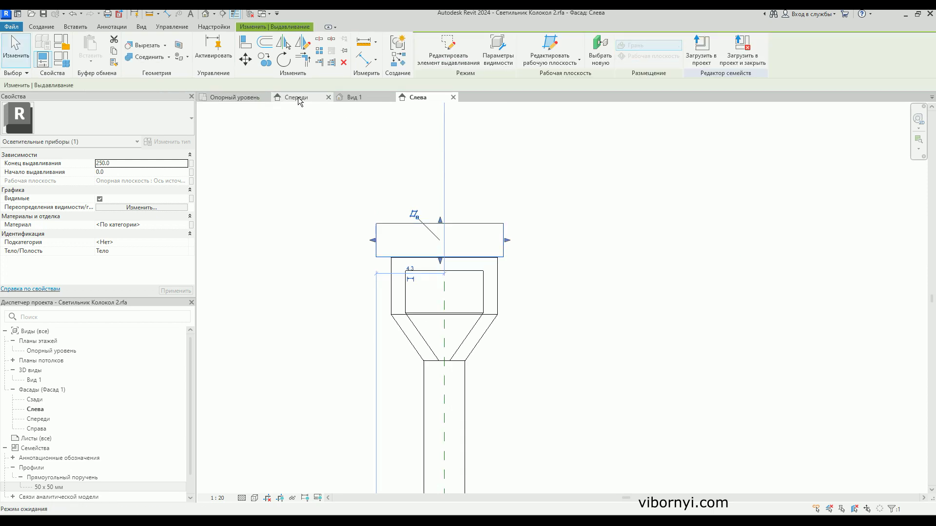
In the 3D view, select the rail extrusion and stretch one end outward
click(356, 98)
mouse_move(456, 287)
shift+middle_down()
mouse_move(477, 334)
mouse_move(423, 303)
shift+middle_up()
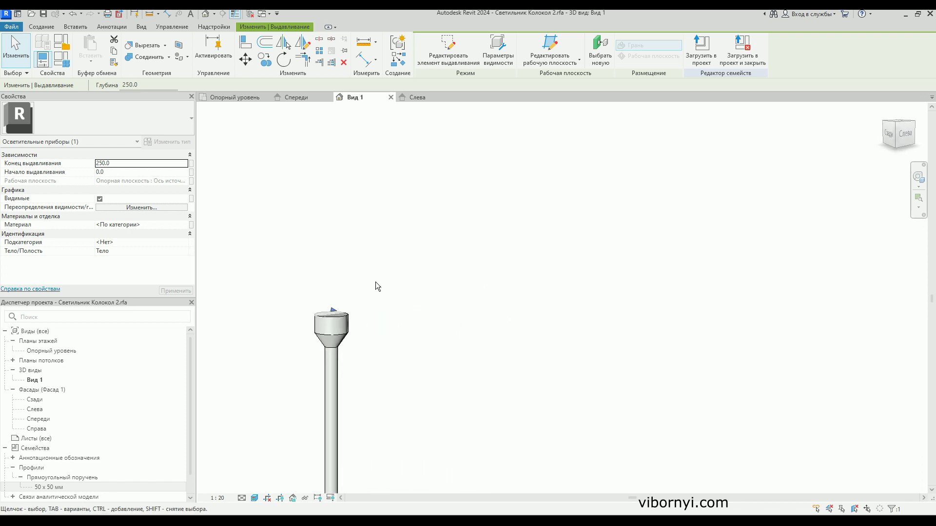
scroll(380, 292, up, 2)
key(alt)
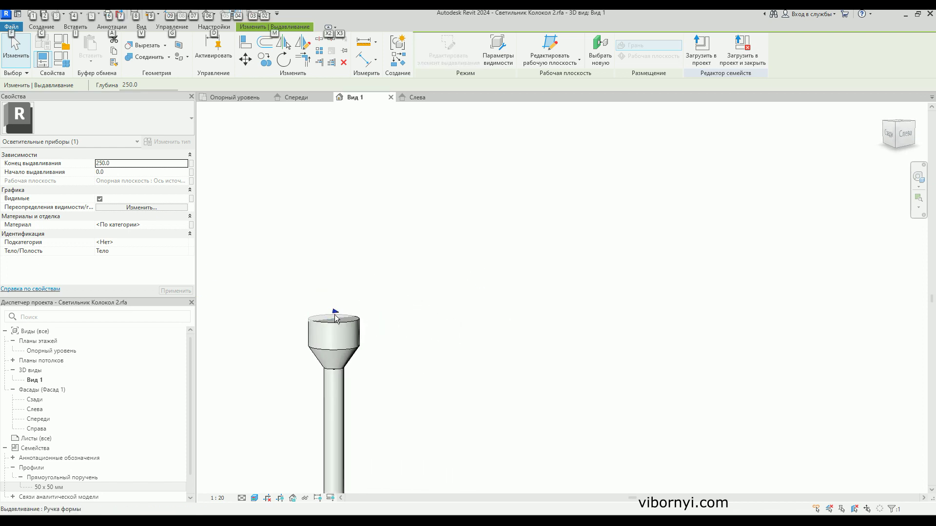
drag(397, 283, 467, 241)
scroll(488, 273, up, 3)
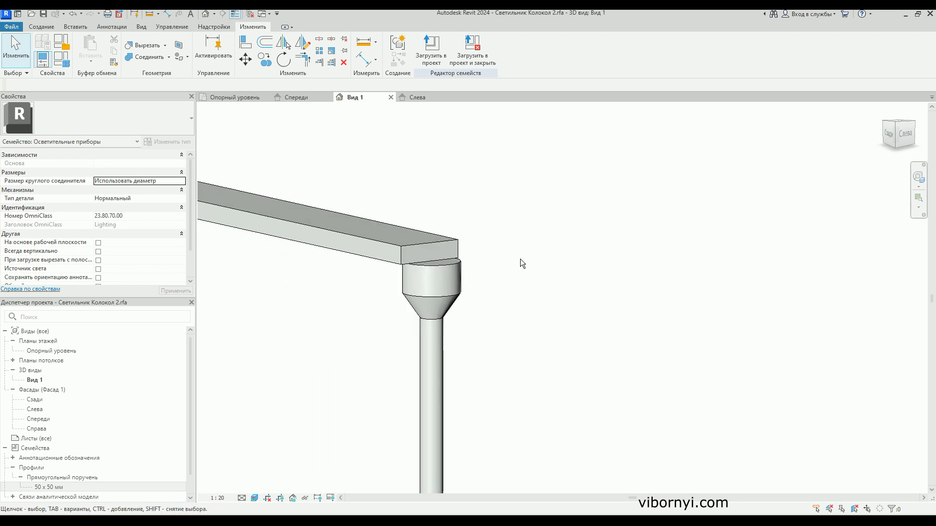
scroll(520, 258, down, 3)
click(464, 252)
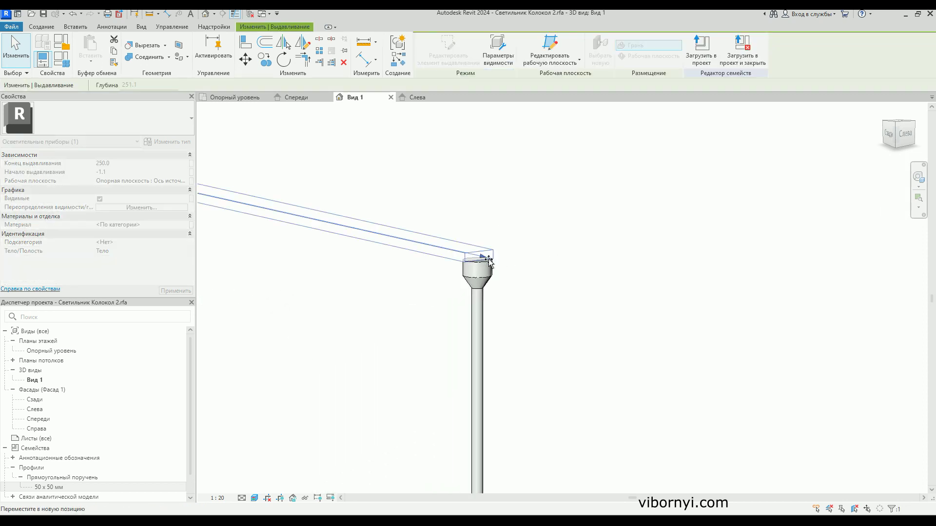
drag(485, 260, 636, 311)
scroll(610, 316, down, 3)
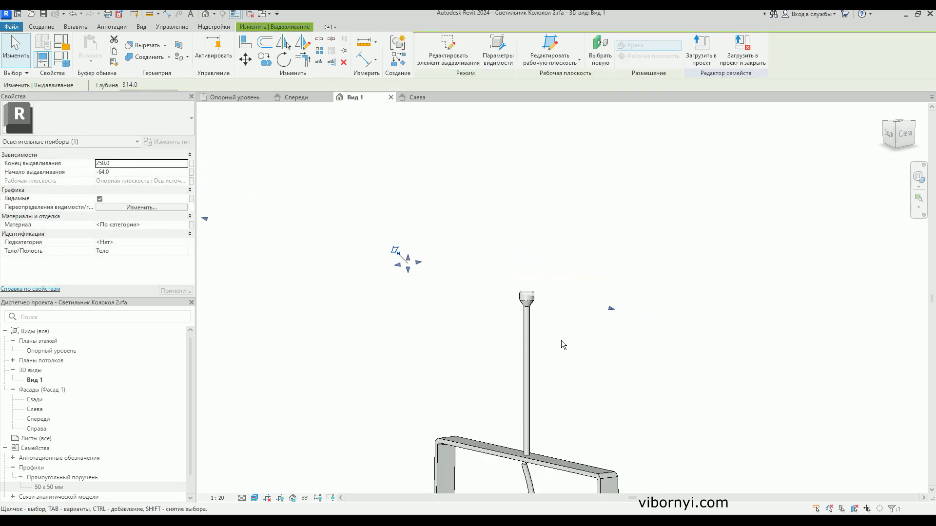
click(561, 340)
Reselect the rail and drag both of its ends to lengthen it
scroll(582, 317, down, 2)
scroll(582, 317, down, 1)
scroll(507, 314, up, 3)
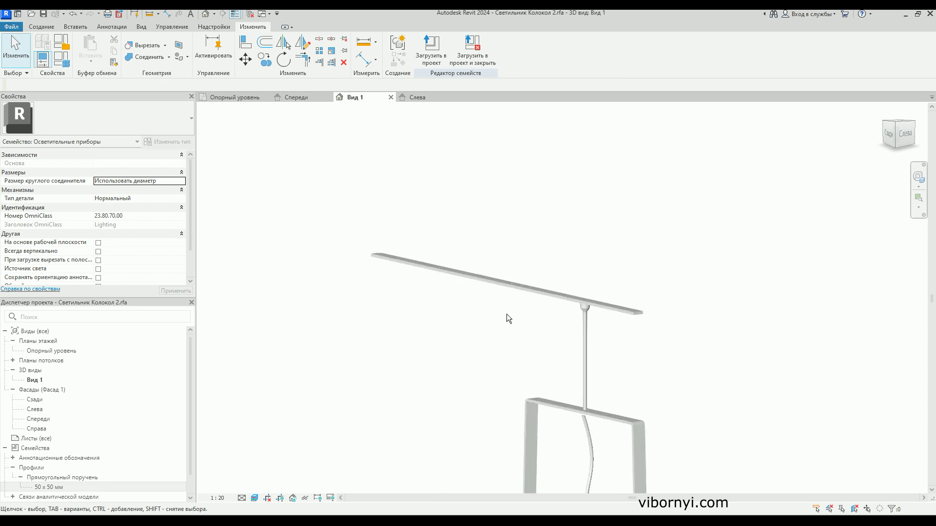
scroll(458, 271, down, 2)
click(415, 262)
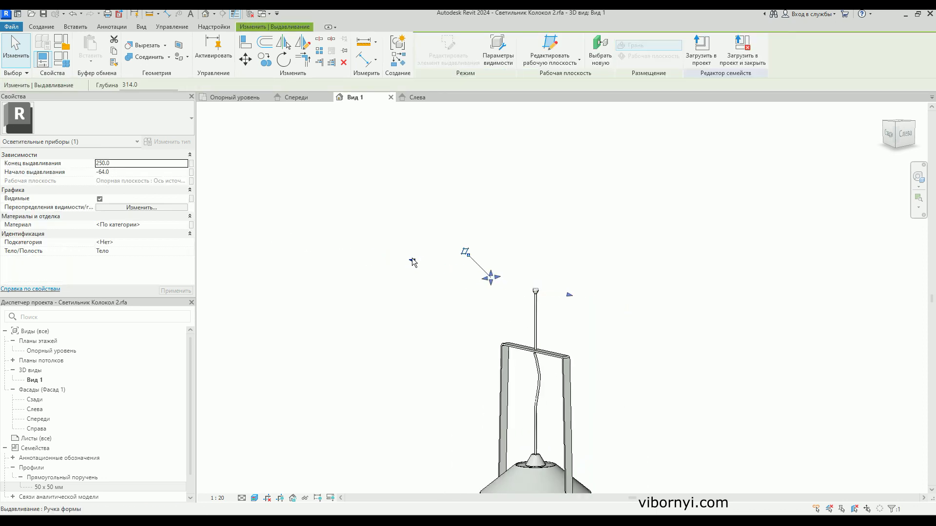
drag(412, 265, 216, 217)
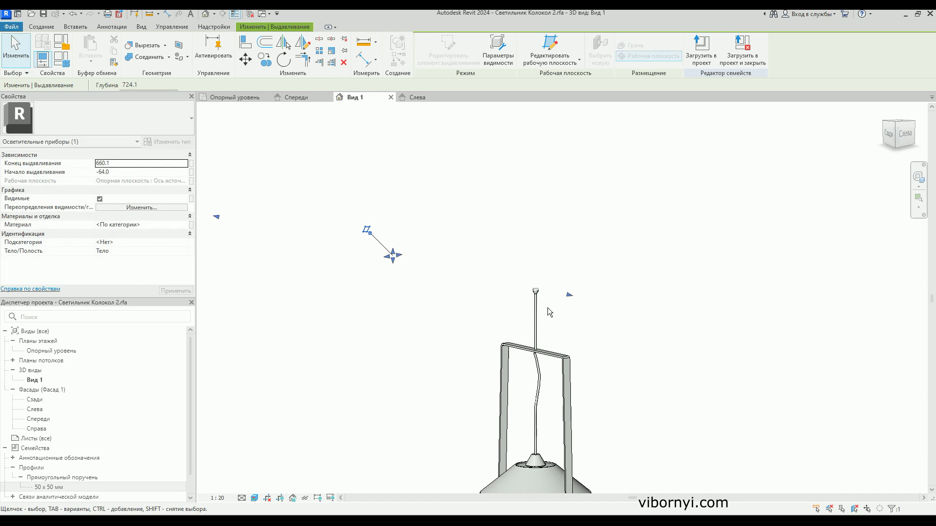
mouse_move(570, 299)
mouse_down()
mouse_move(698, 326)
mouse_move(594, 299)
mouse_up()
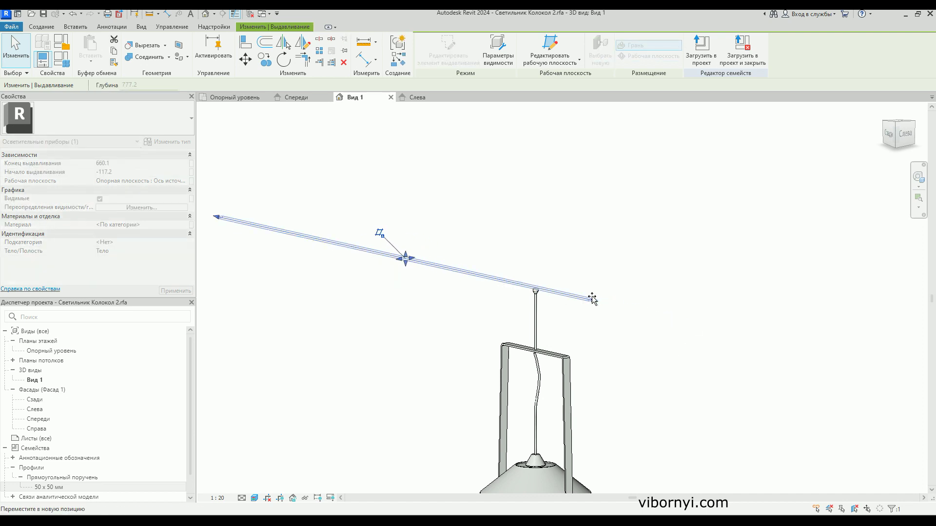
click(586, 344)
shift+middle_drag(584, 338, 508, 234)
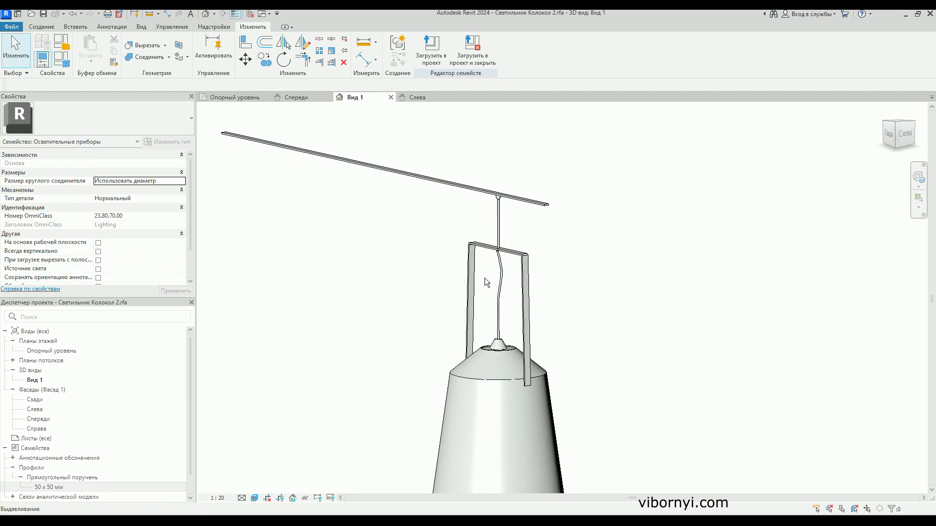
shift+middle_drag(488, 283, 511, 274)
scroll(530, 276, down, 2)
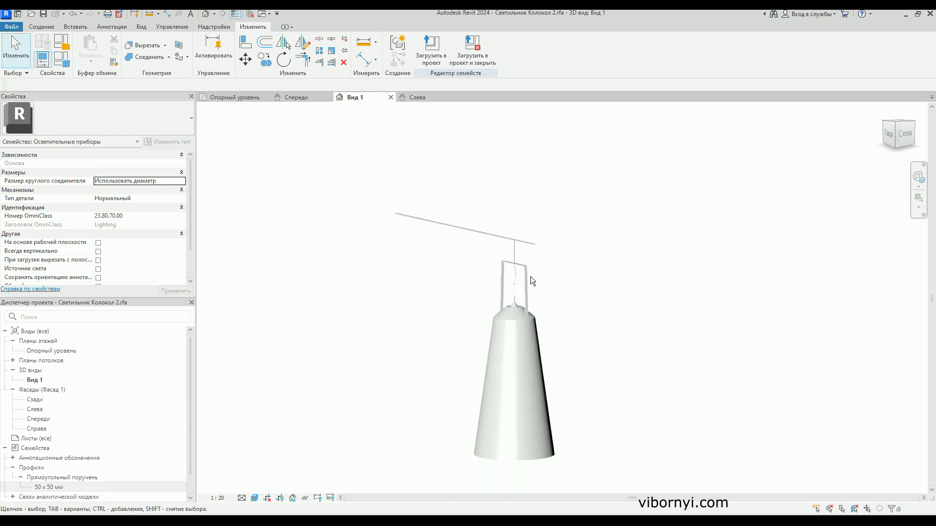
Extend the rail's far end until Extrusion End reads 1964.3, then review the result
click(422, 220)
mouse_move(422, 220)
shift+middle_down()
mouse_move(452, 298)
mouse_move(602, 328)
shift+middle_up()
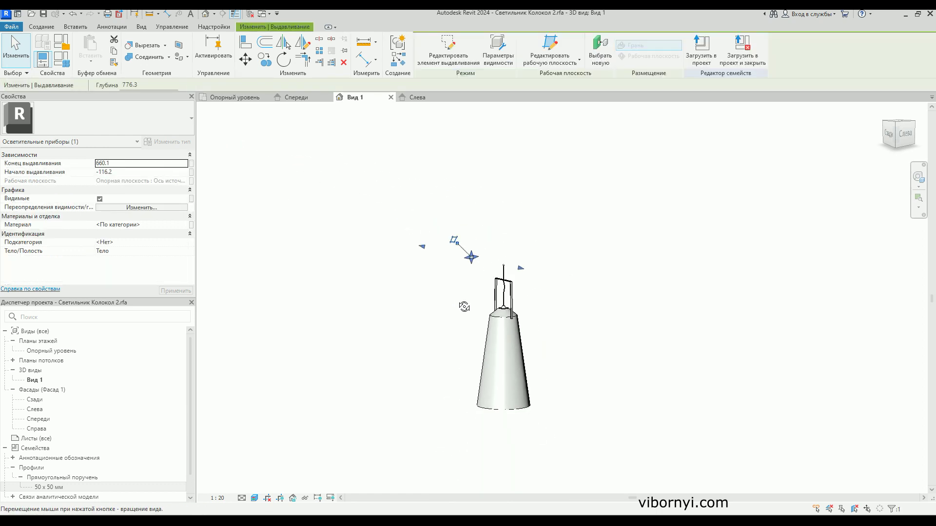
drag(390, 260, 242, 266)
middle_drag(507, 308, 609, 315)
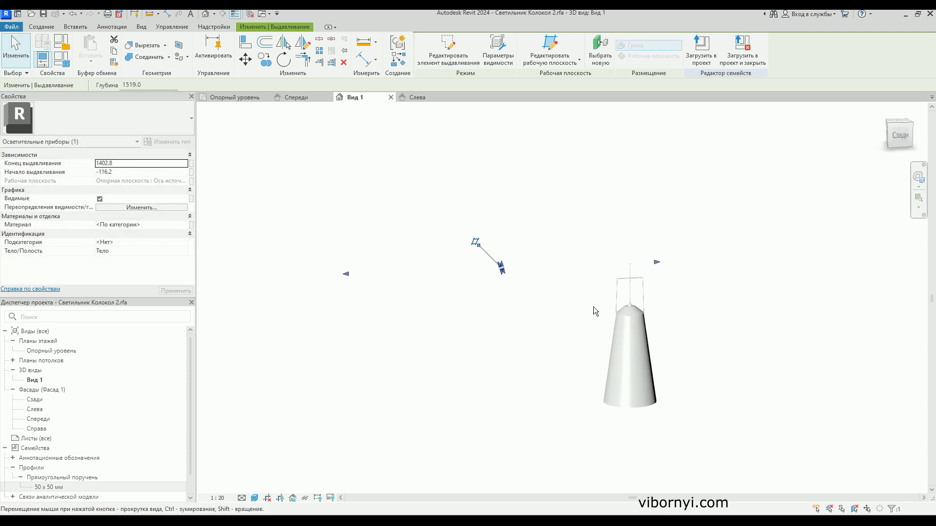
drag(345, 277, 233, 278)
click(511, 293)
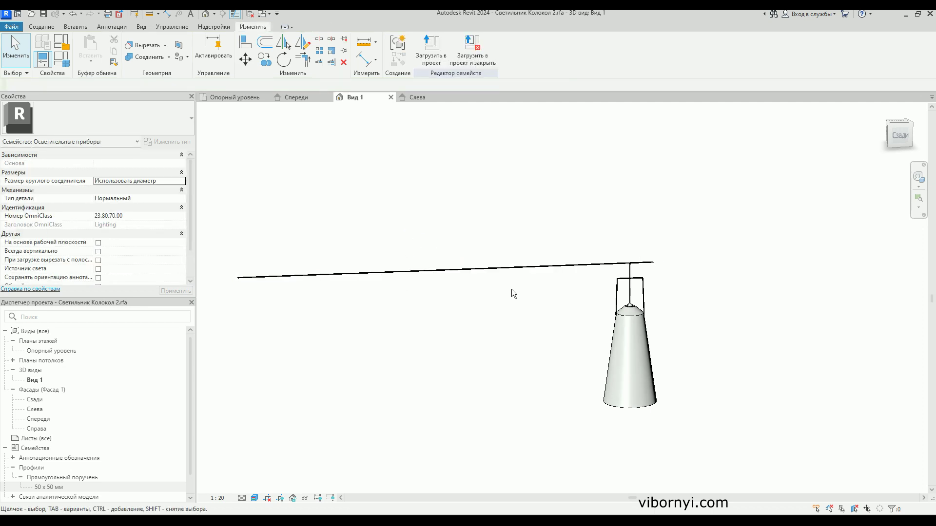
scroll(507, 270, down, 2)
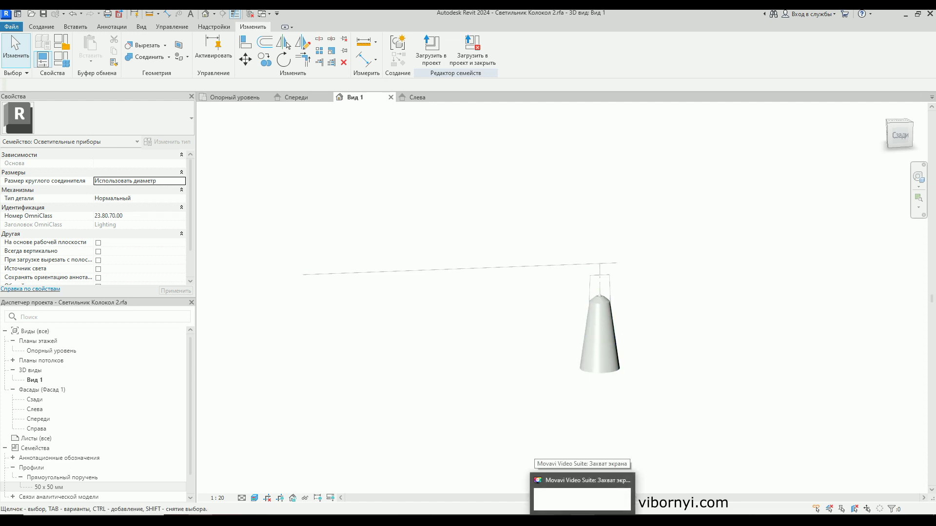
shift+middle_drag(541, 463, 542, 392)
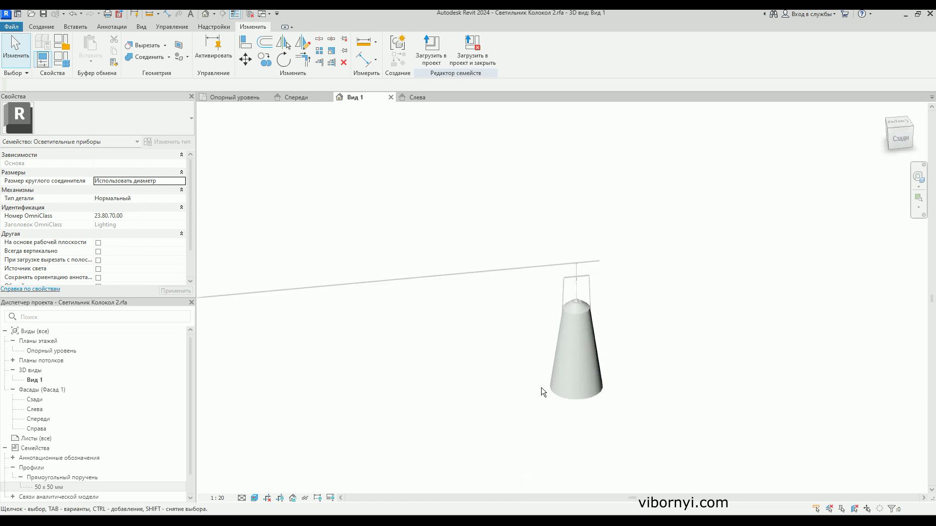
click(296, 99)
Center the lamp in the front elevation and window-select its parts
scroll(480, 276, down, 2)
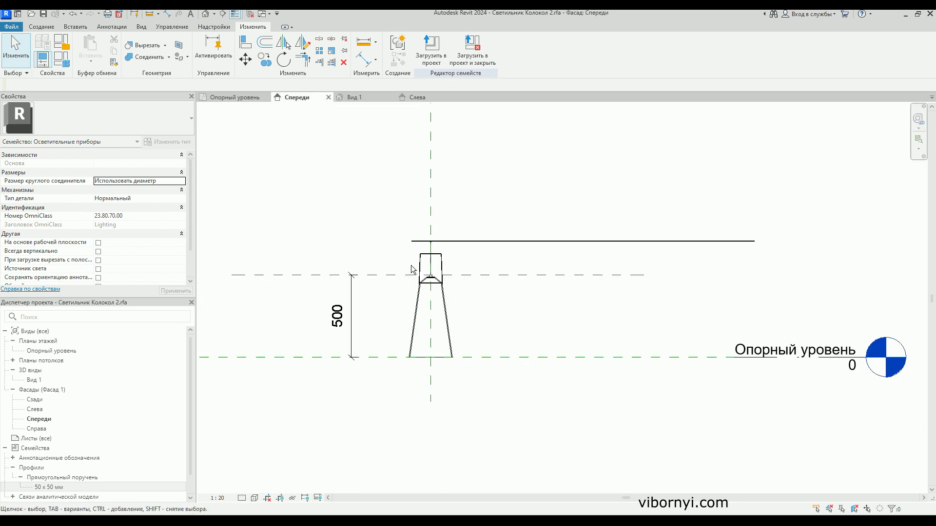
middle_drag(479, 275, 412, 272)
scroll(412, 272, up, 1)
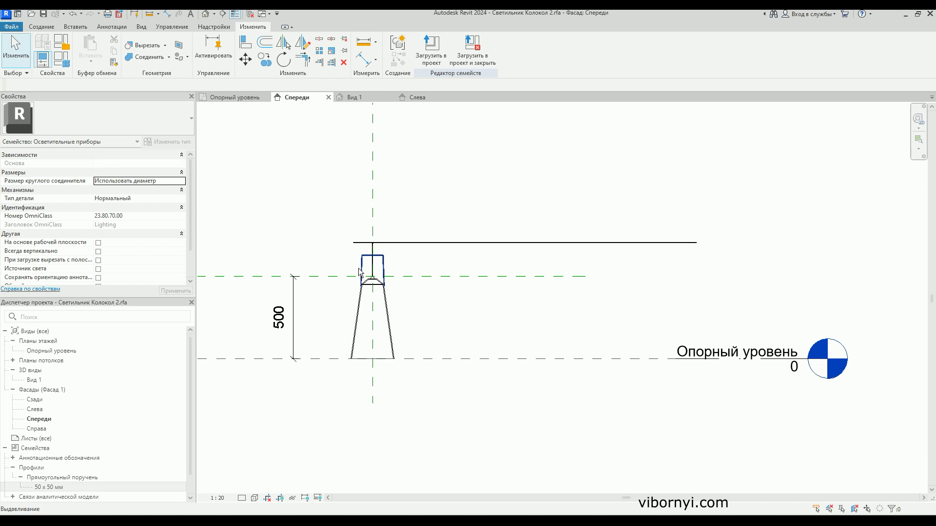
scroll(358, 256, up, 1)
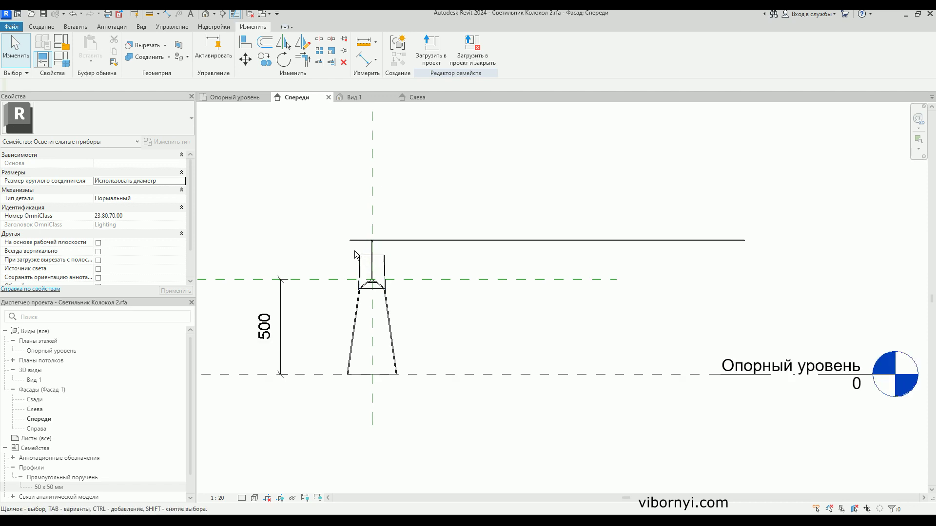
scroll(342, 248, up, 1)
drag(321, 243, 451, 486)
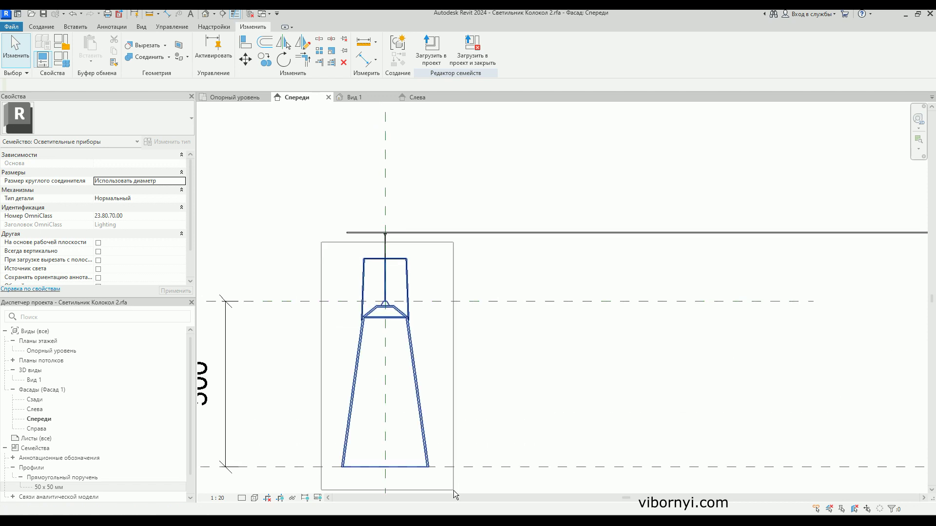
scroll(380, 215, up, 1)
scroll(376, 222, up, 1)
scroll(375, 225, up, 1)
scroll(374, 225, up, 1)
scroll(451, 283, down, 1)
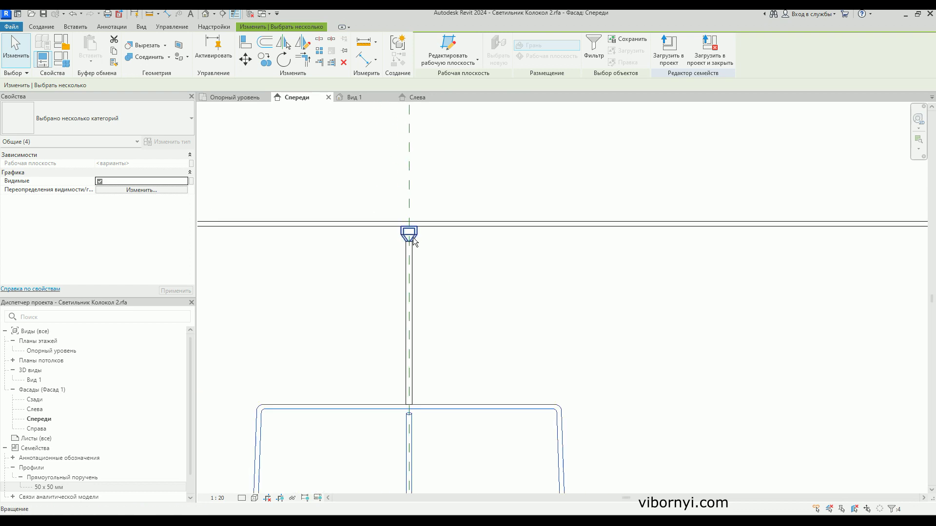
Refine the selection to the lamp parts, including the shade frame, leaving the rail out
click(410, 239)
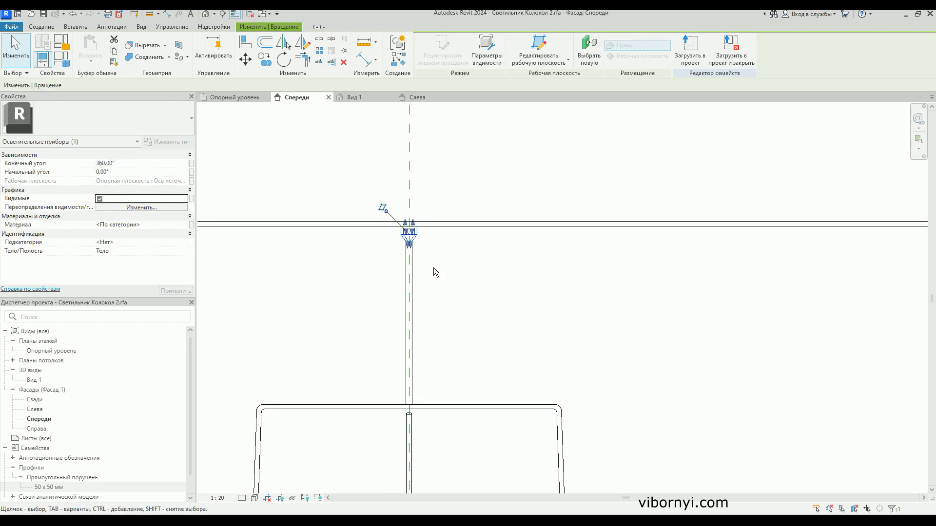
ctrl+click(412, 303)
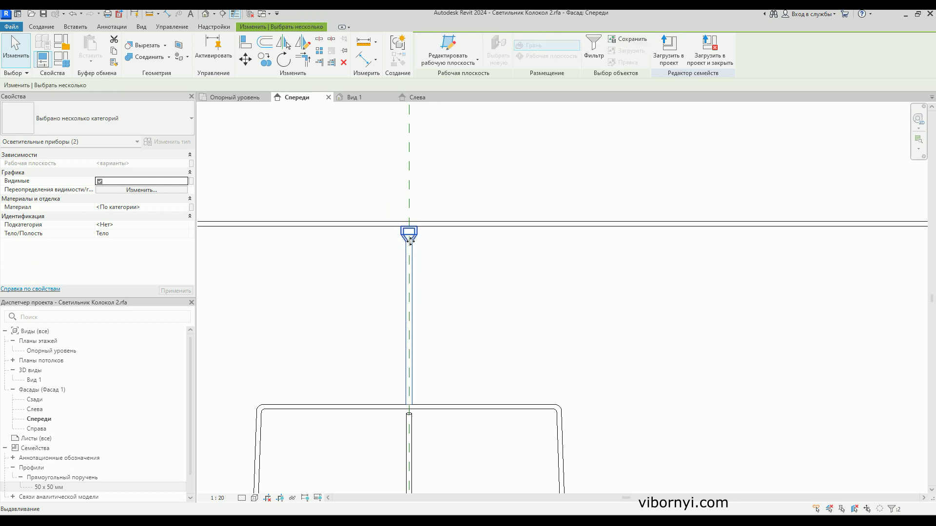
scroll(465, 289, down, 2)
scroll(466, 290, down, 3)
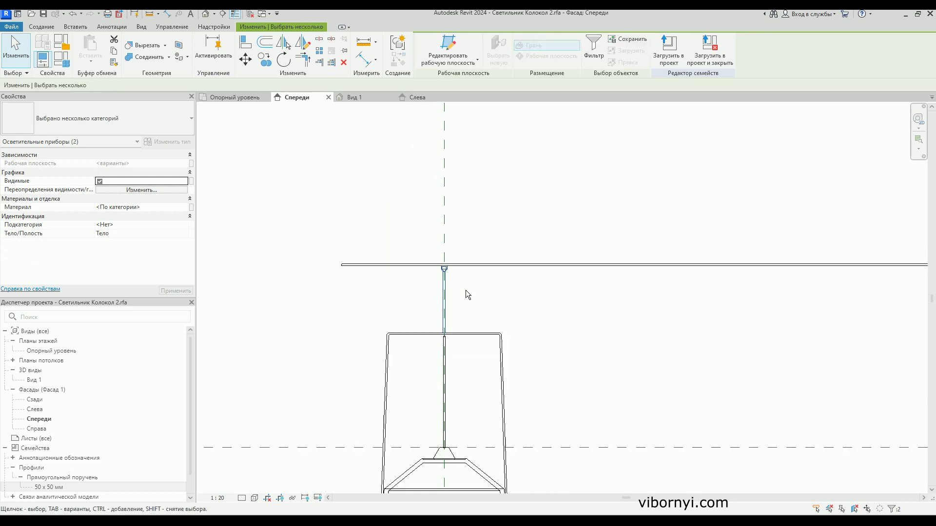
scroll(391, 303, down, 2)
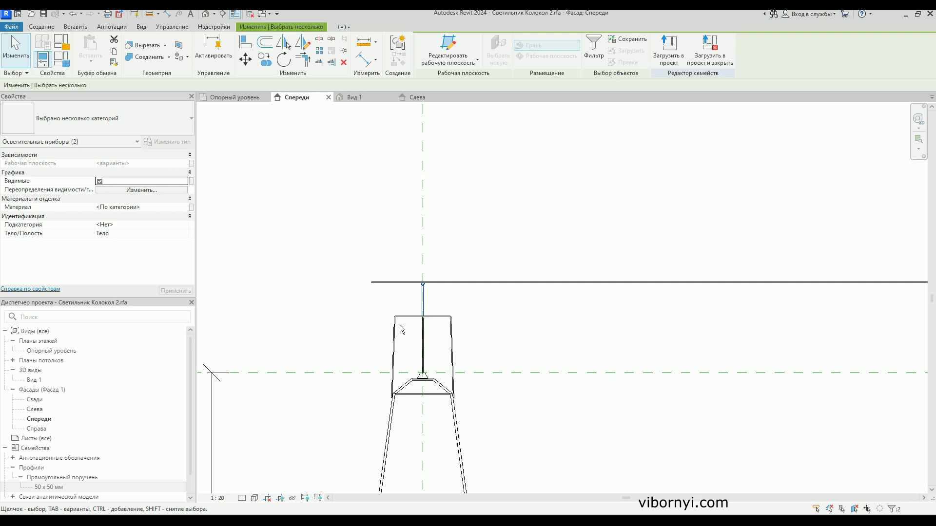
ctrl+click(416, 319)
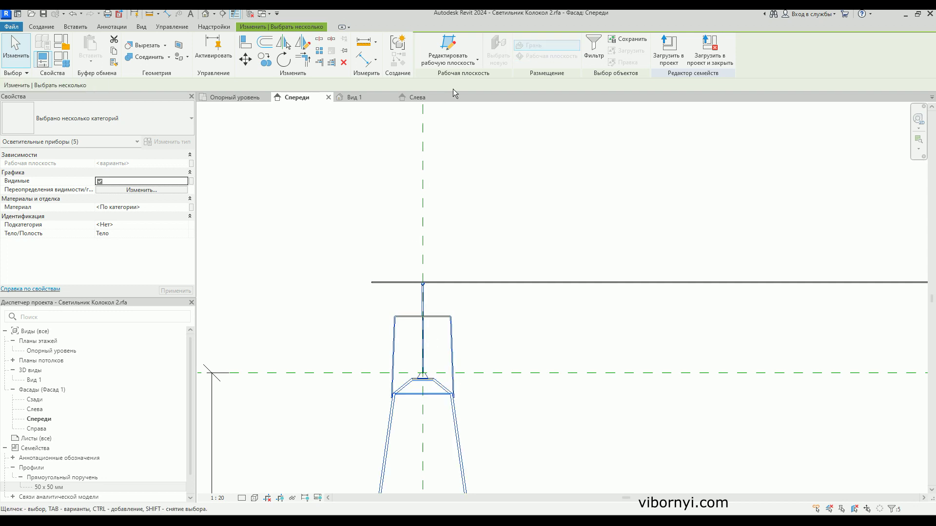
Make the five selected lamp parts into model group Группа 1
click(400, 47)
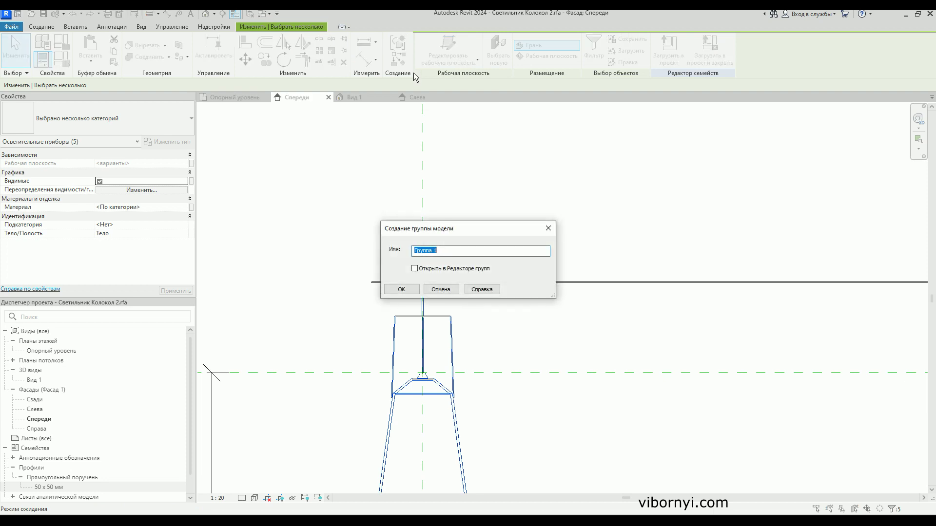
click(400, 290)
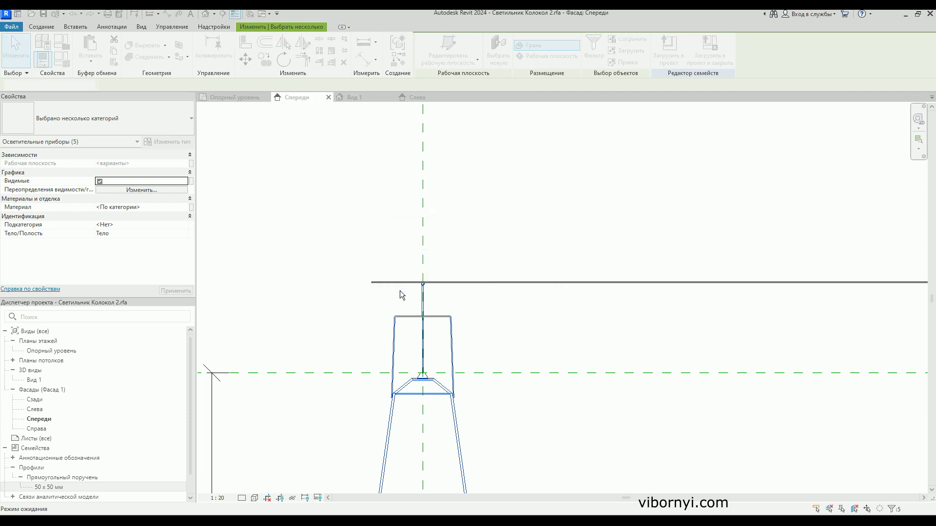
click(268, 63)
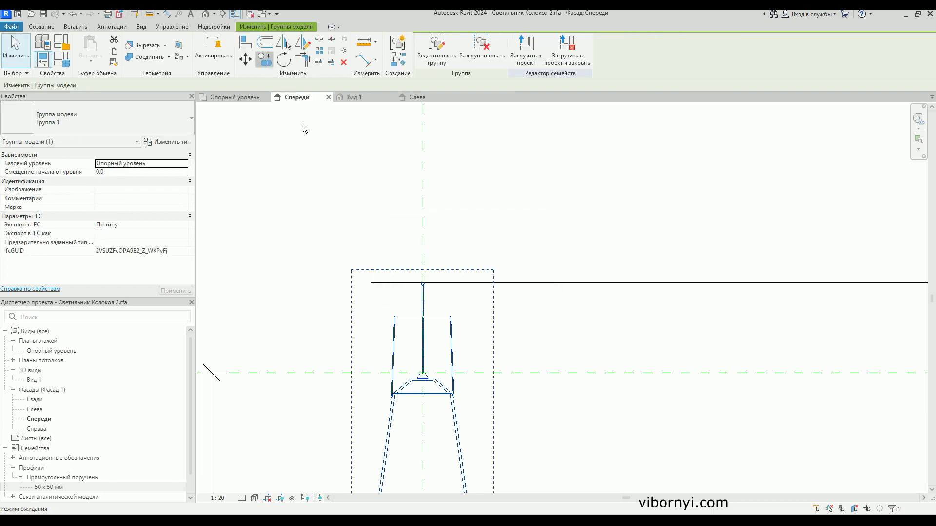
scroll(419, 286, up, 3)
scroll(423, 287, up, 2)
scroll(425, 292, up, 2)
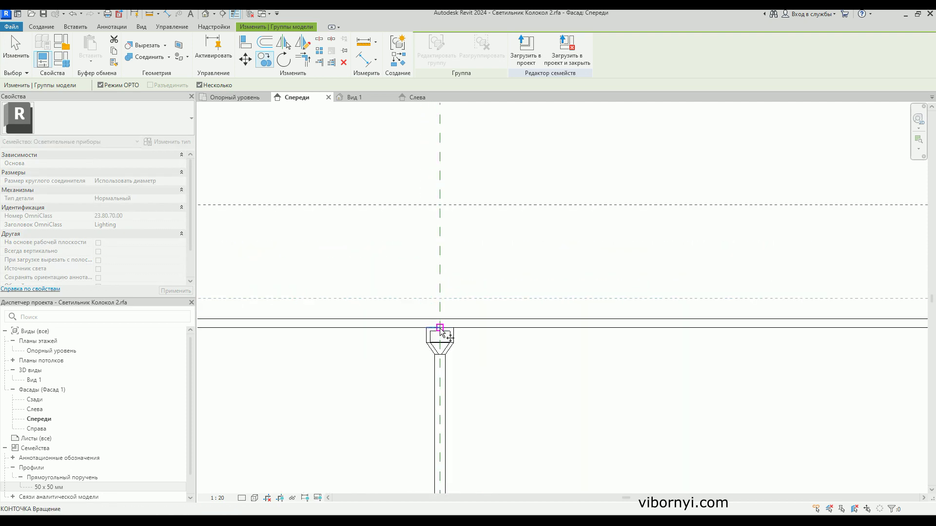
Copy the lamp group from its top endpoint to the right, about 410 apart, along the bar
scroll(440, 329, up, 3)
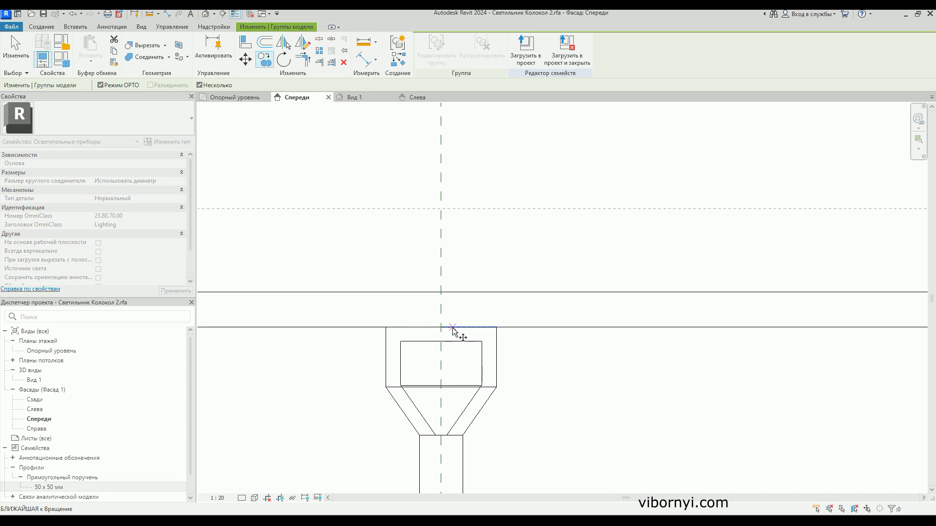
scroll(444, 329, down, 3)
scroll(447, 329, down, 2)
scroll(448, 329, up, 4)
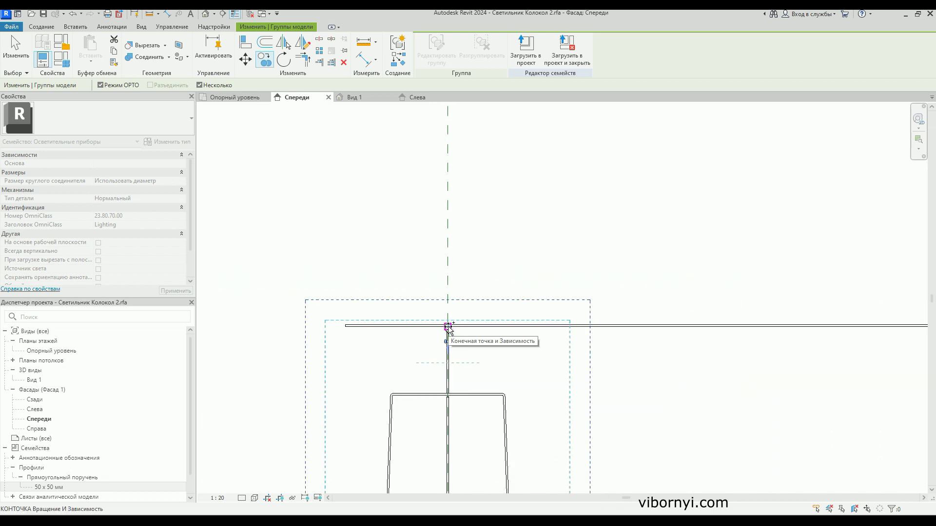
scroll(447, 327, down, 2)
click(447, 326)
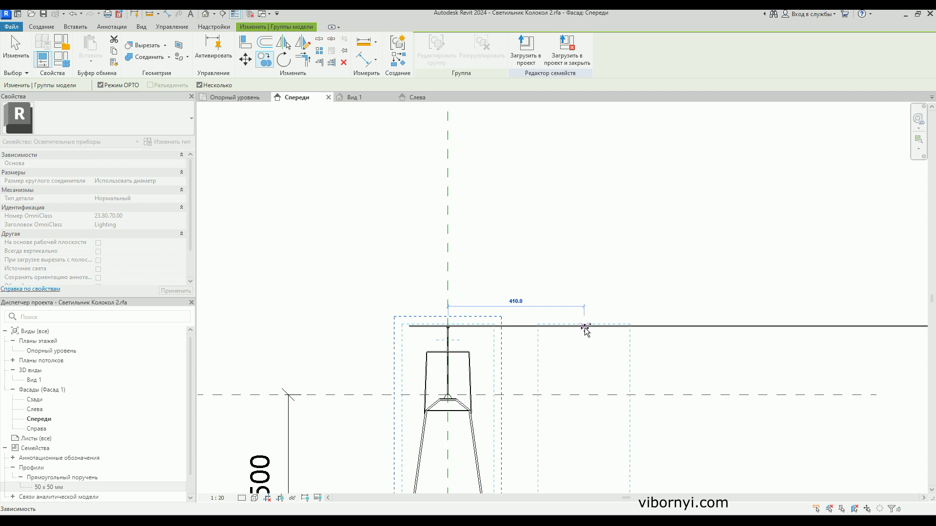
click(585, 327)
middle_drag(585, 328, 403, 307)
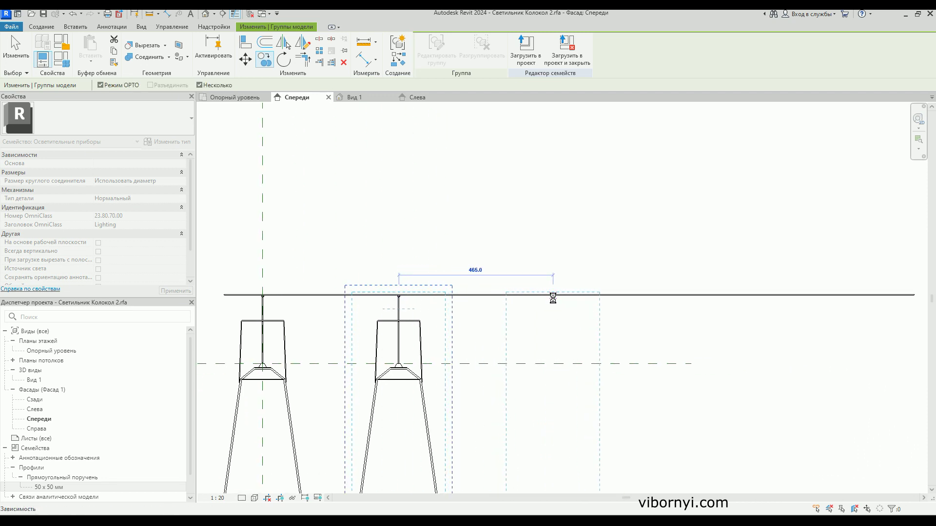
scroll(551, 295, down, 3)
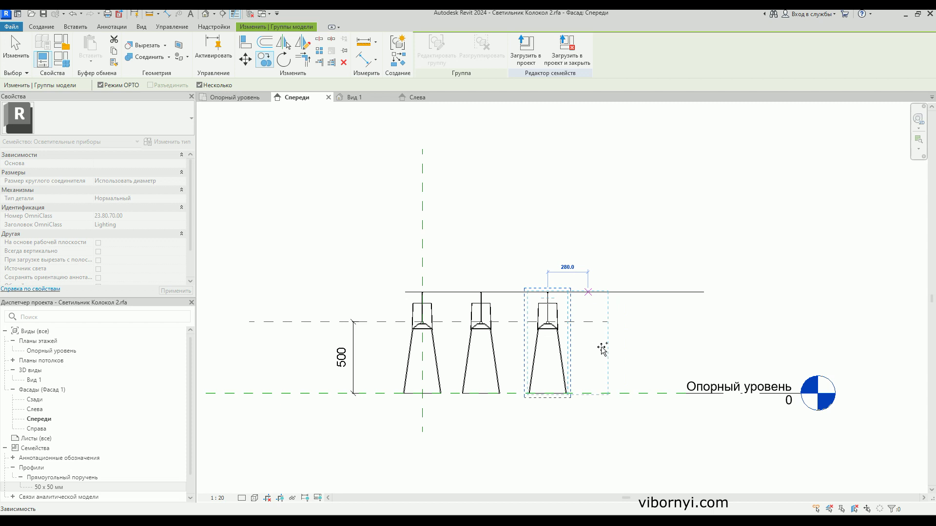
Stop copying and pull the bar's right end toward the last lamp
key(Escape)
key(Escape)
click(619, 292)
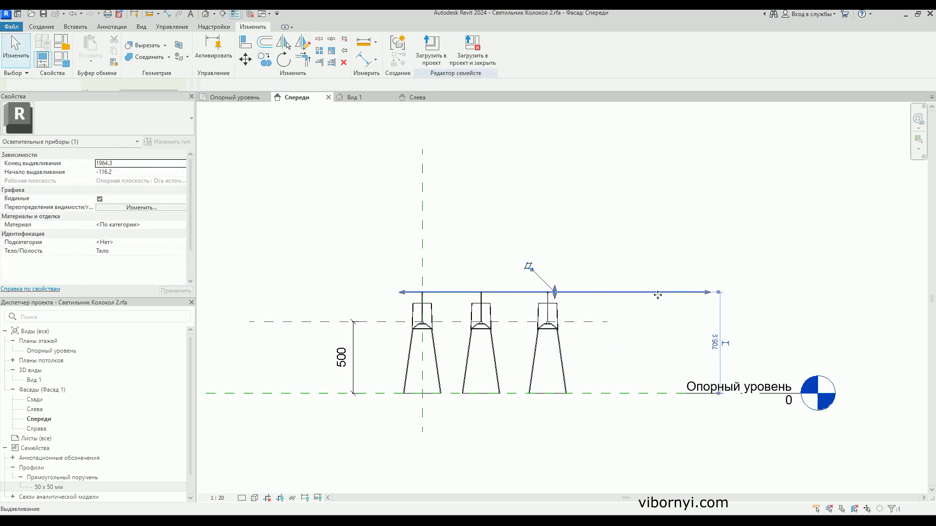
drag(707, 292, 581, 297)
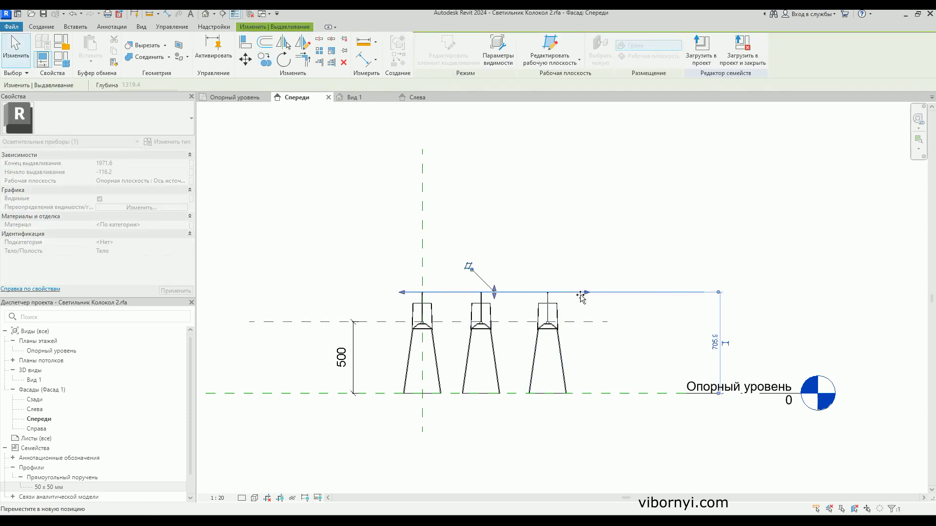
Trim both bar ends in to the outer lamps, spanning -57.9 to 924.5
drag(535, 295, 537, 295)
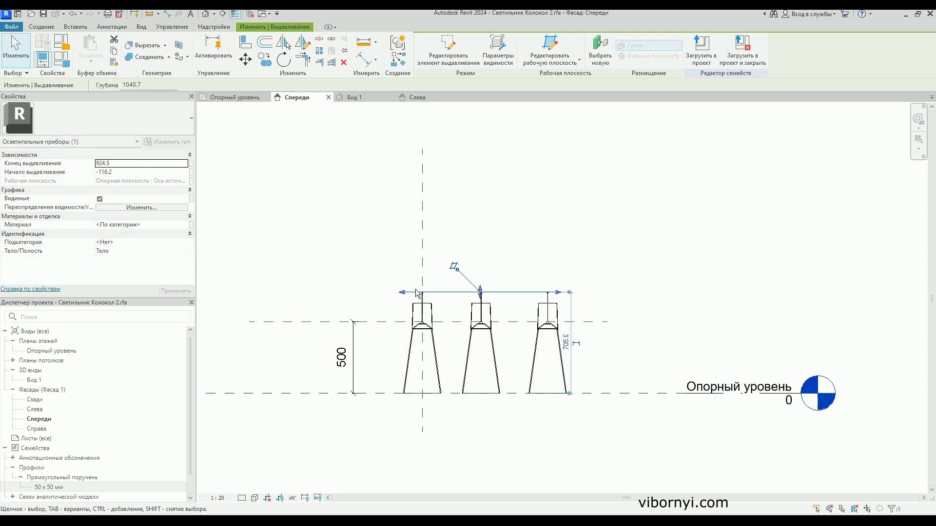
scroll(415, 290, up, 3)
drag(413, 298, 418, 299)
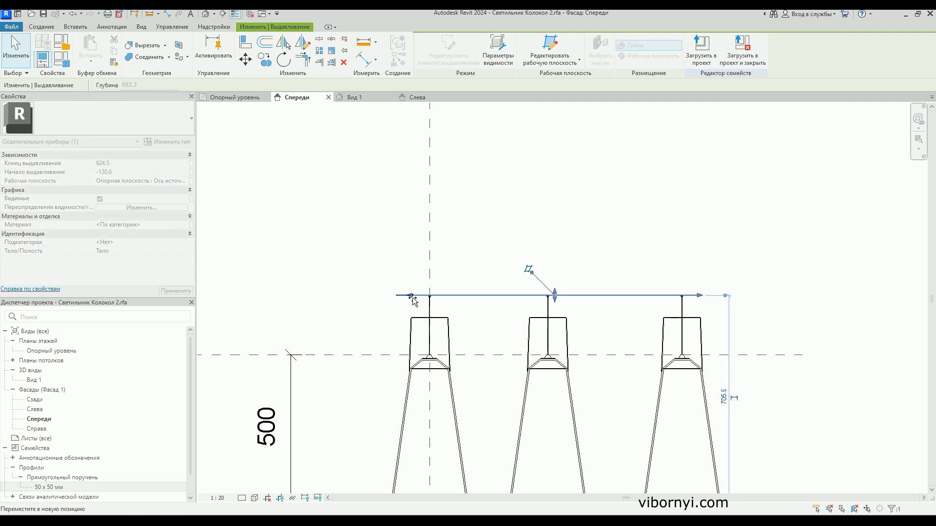
drag(413, 299, 412, 299)
key(Escape)
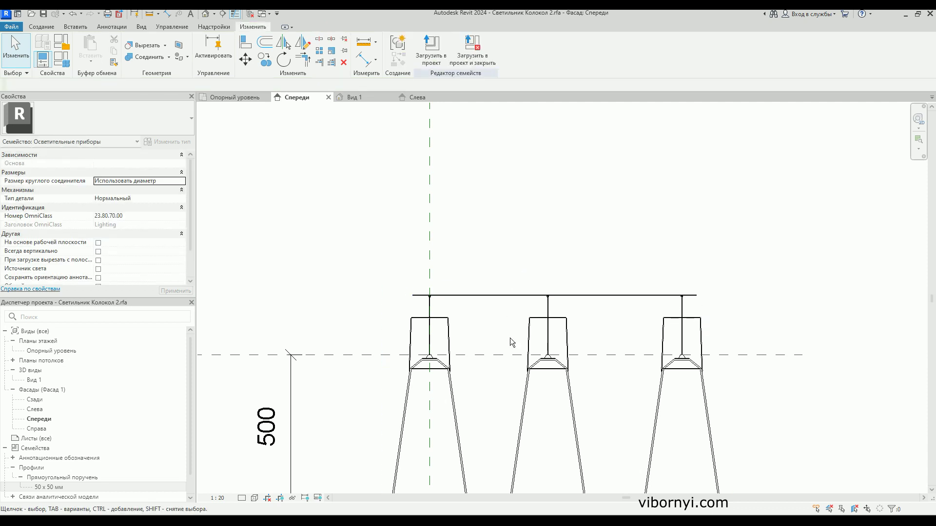
Check the three lamps in the Left elevation and the 3D view Вид 1
scroll(495, 291, down, 2)
click(415, 95)
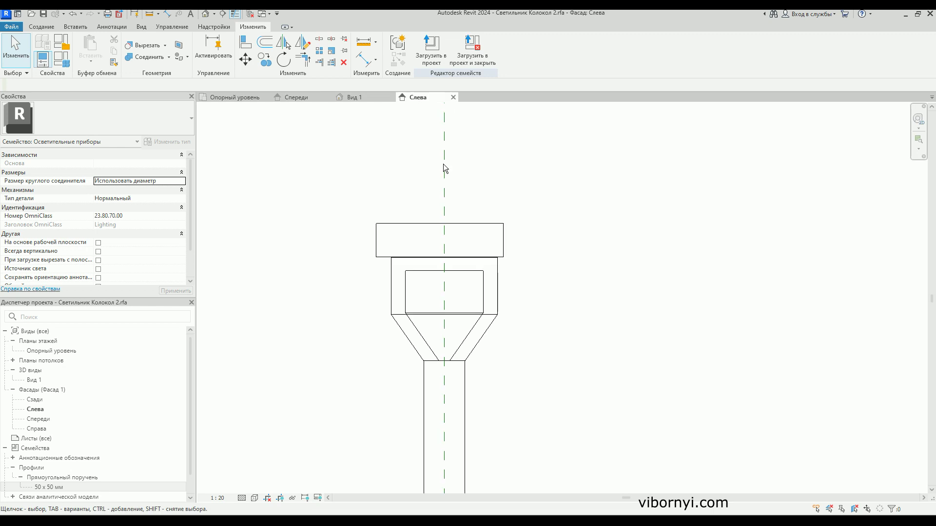
scroll(507, 250, down, 3)
scroll(507, 250, down, 2)
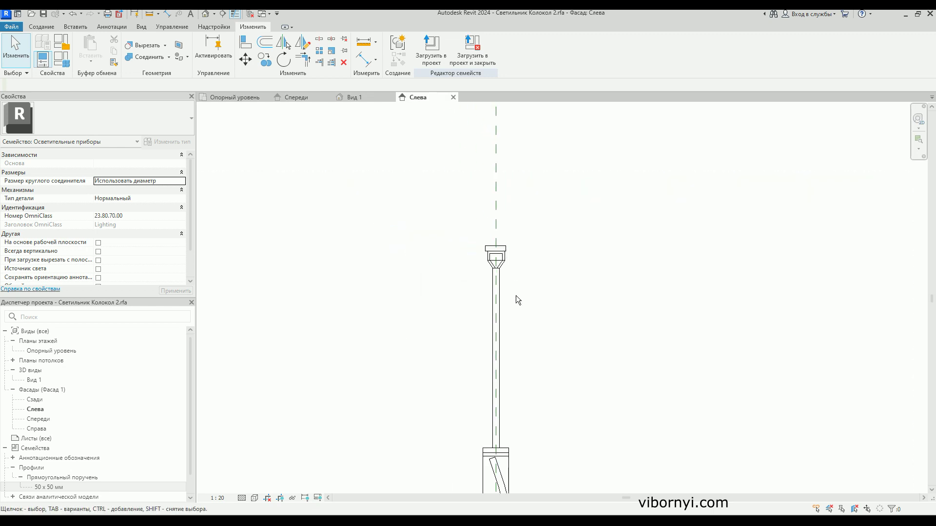
mouse_move(513, 322)
middle_down()
mouse_move(503, 273)
mouse_move(508, 294)
middle_up()
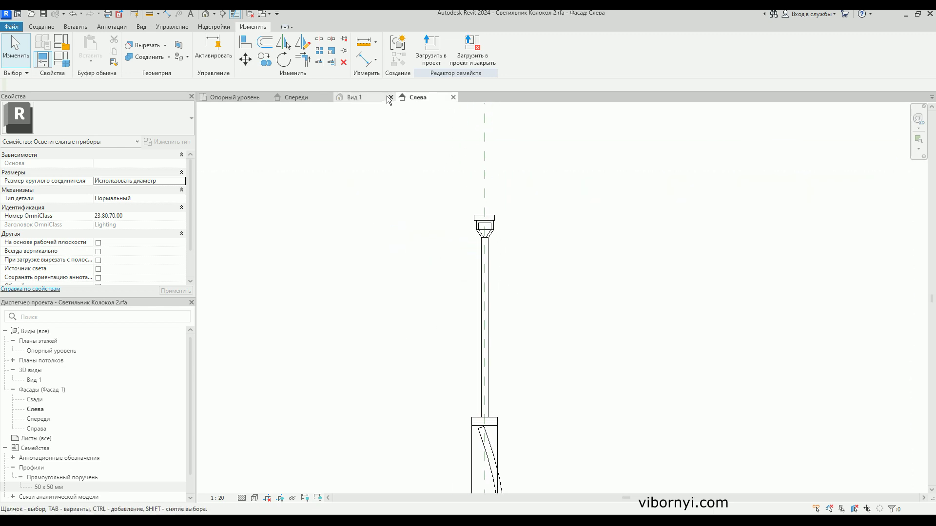
click(358, 97)
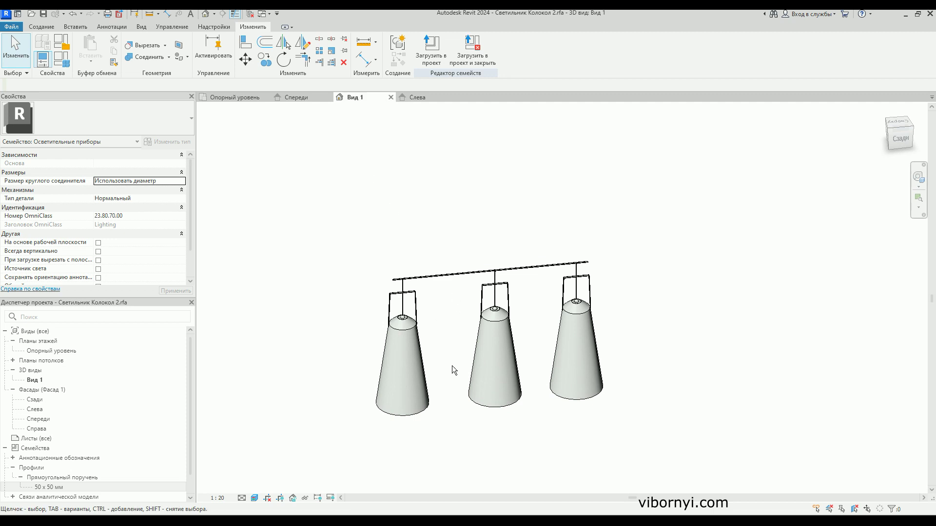
key(ctrl+z)
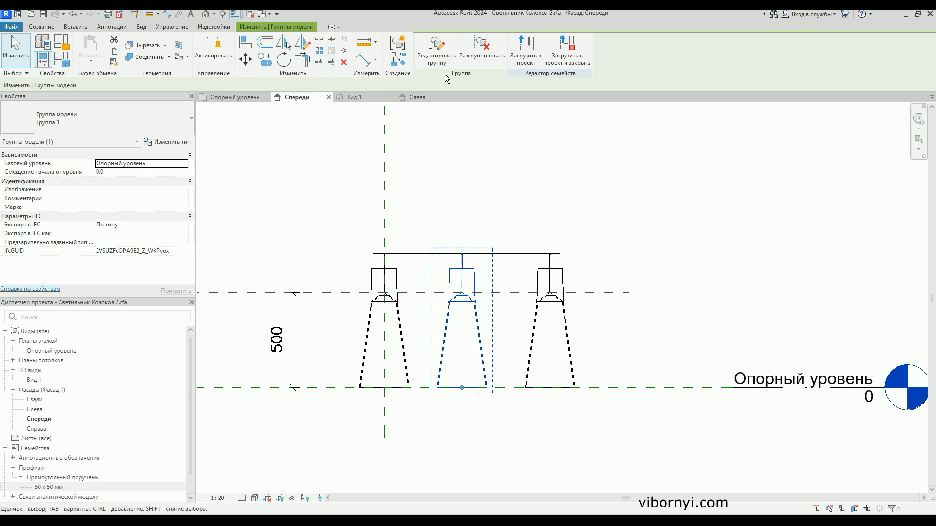
Ungroup the middle and right lamp groups and select the middle bell shape
click(482, 47)
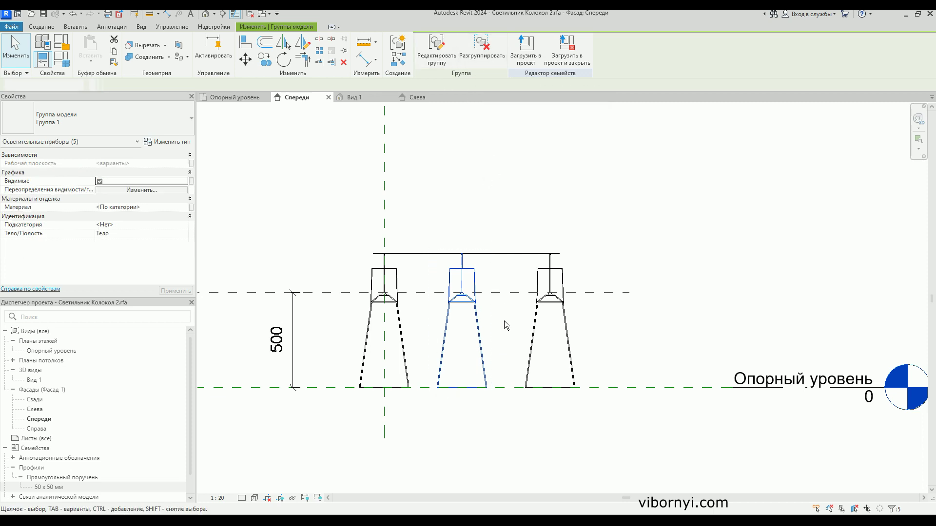
click(532, 351)
click(482, 56)
click(507, 434)
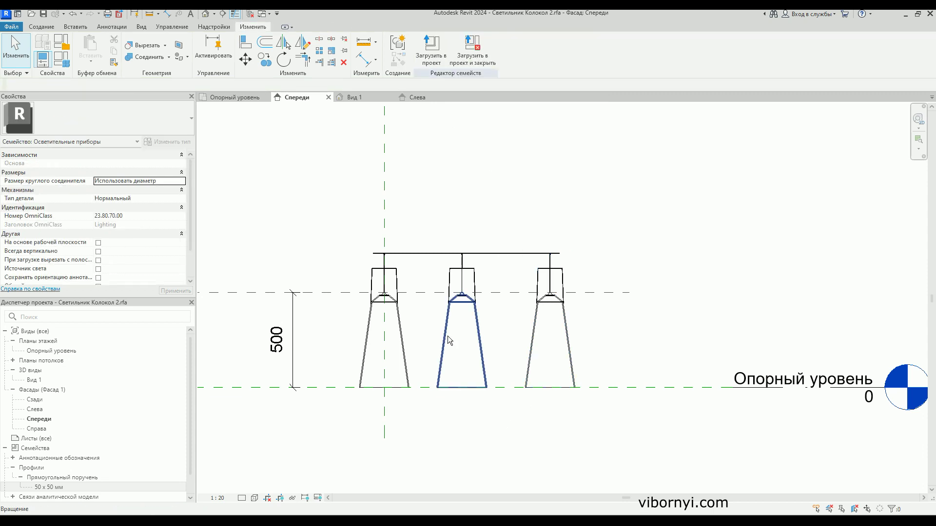
click(449, 340)
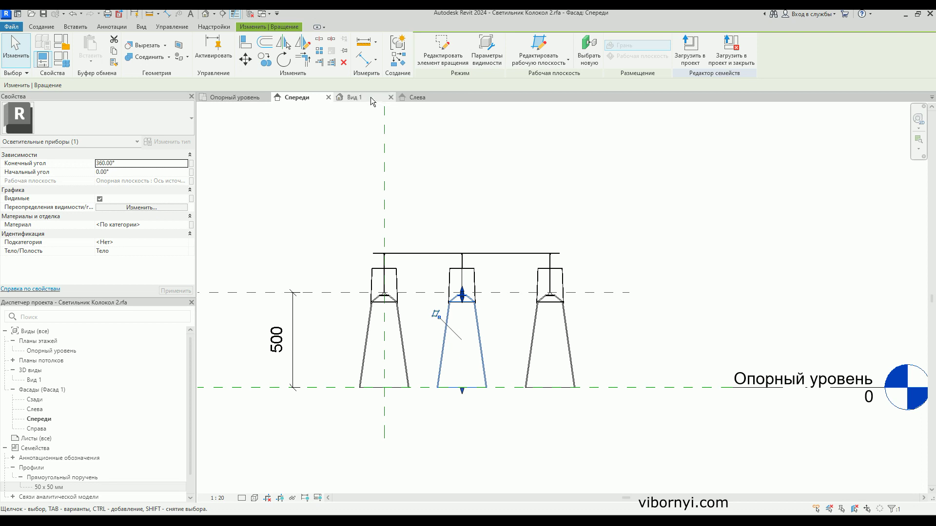
mouse_move(414, 98)
click(415, 97)
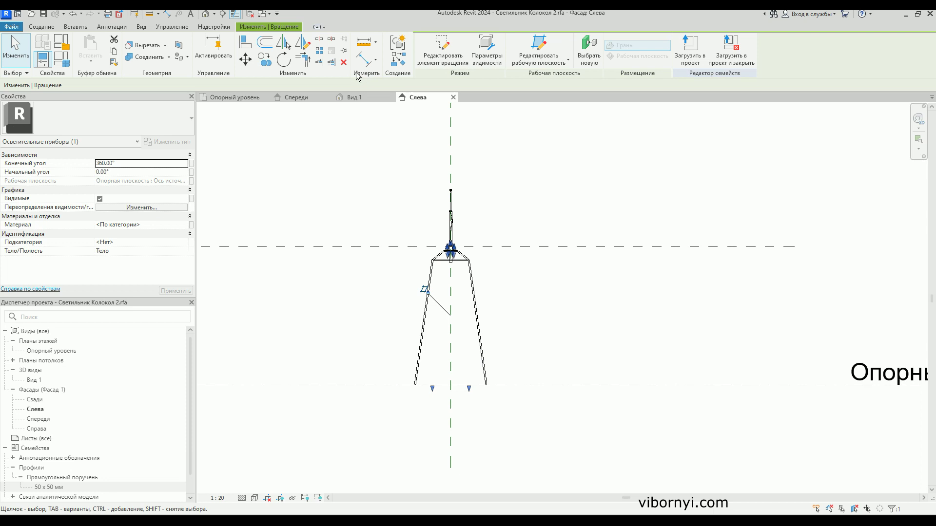
Rotate the middle bell off the vertical axis, then move its top back onto the axis
click(285, 61)
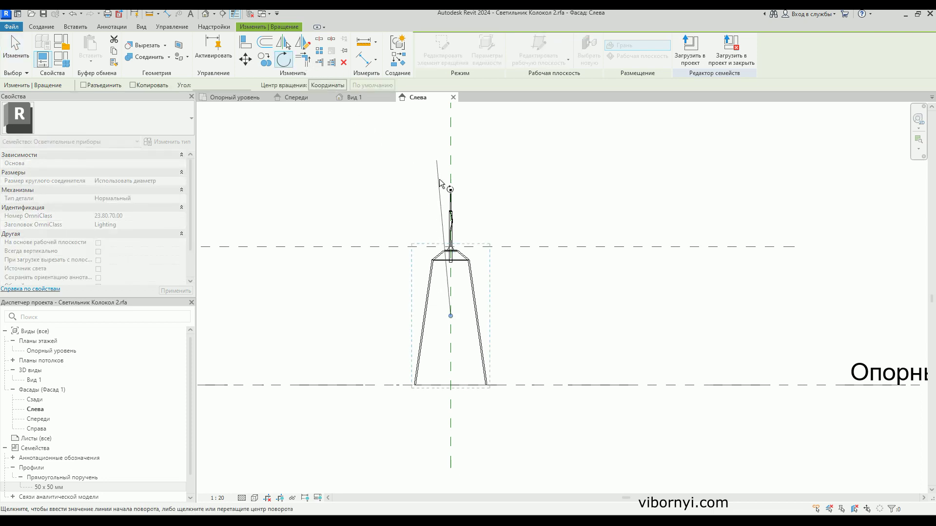
click(450, 174)
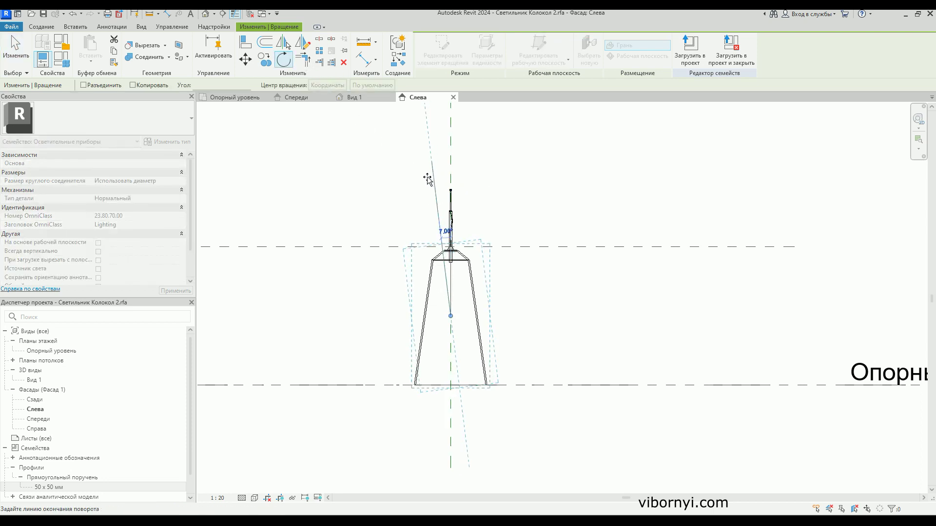
click(393, 188)
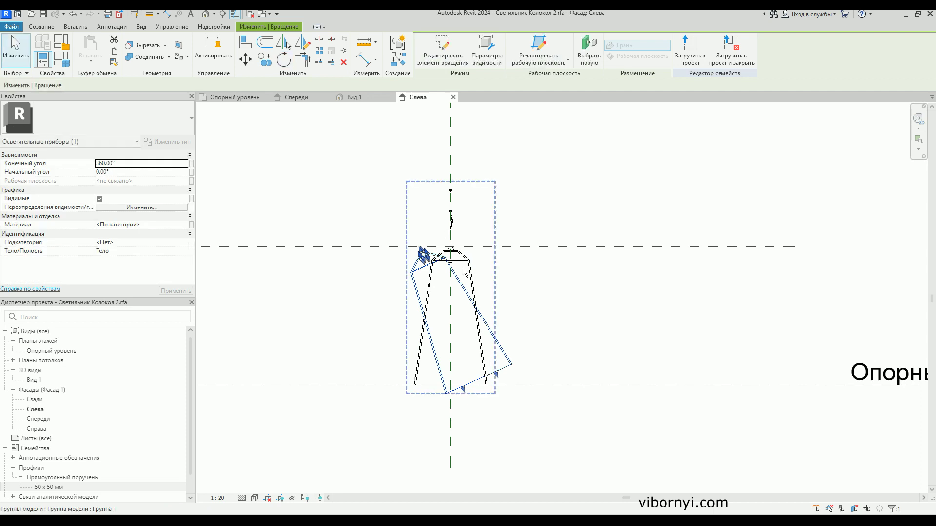
scroll(418, 251, up, 3)
scroll(407, 245, up, 2)
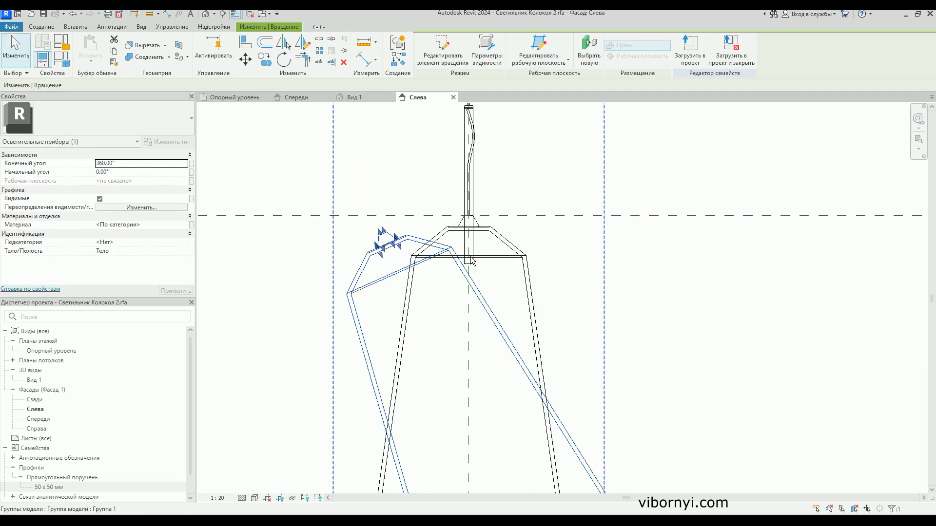
scroll(400, 231, up, 2)
click(247, 58)
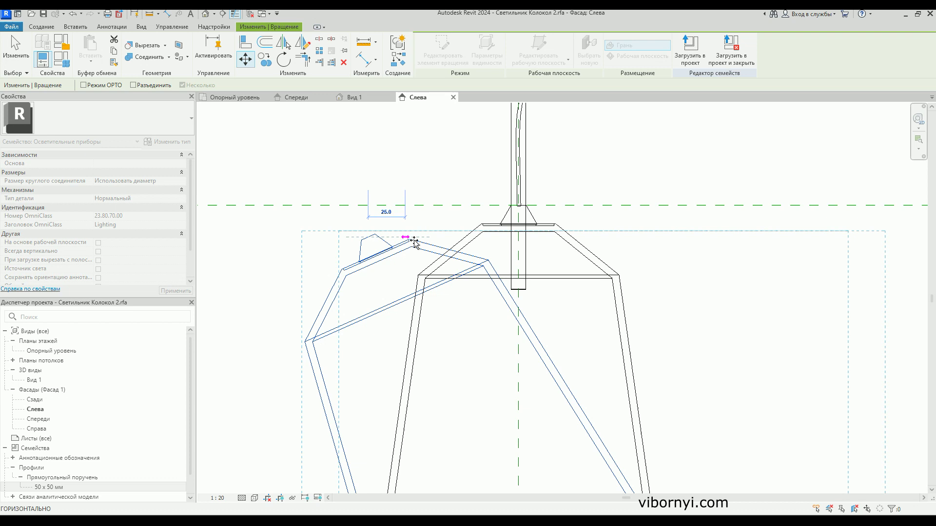
click(519, 238)
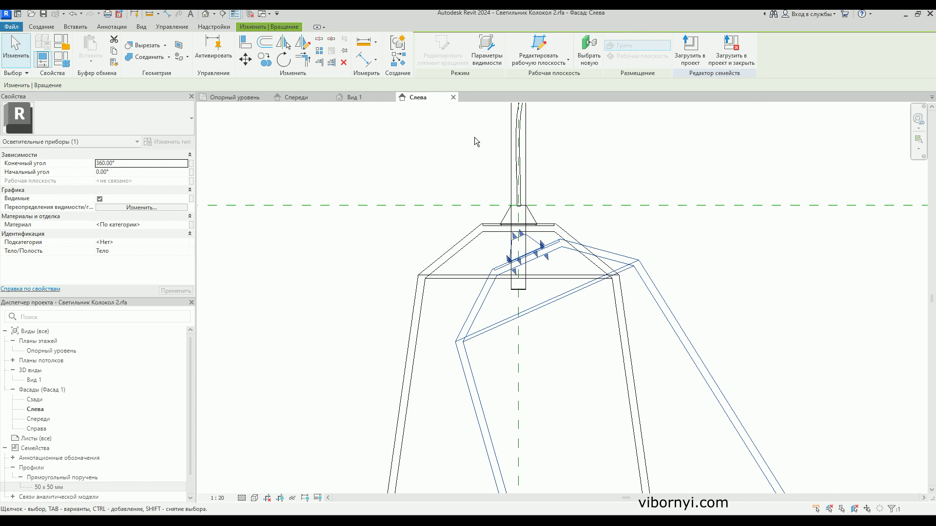
click(311, 136)
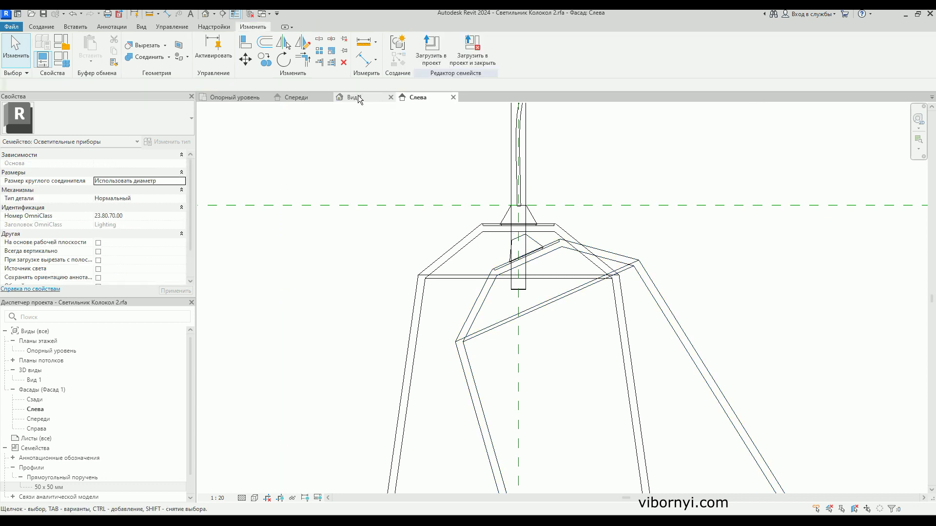
Select the middle bell in 3D and nudge it up in the Left elevation to meet the hanger
click(357, 99)
scroll(505, 332, up, 2)
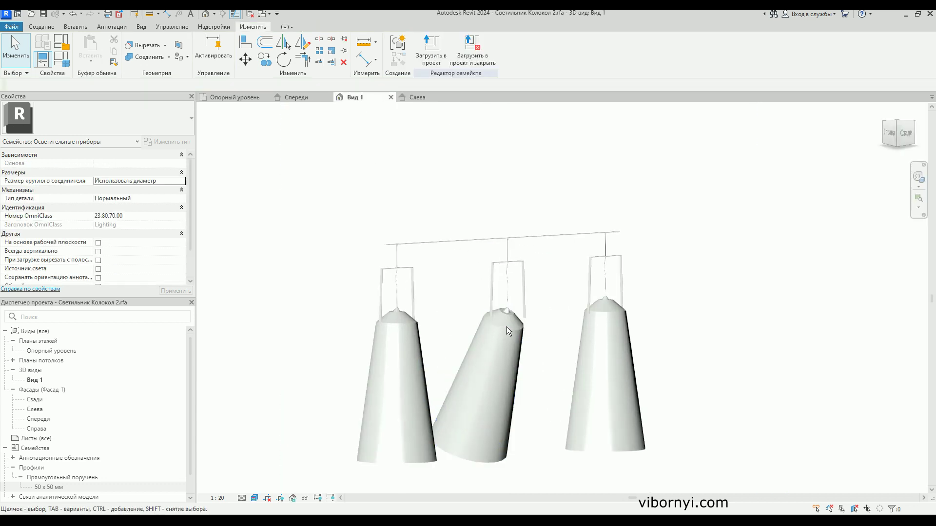
scroll(508, 328, up, 2)
mouse_move(505, 326)
shift+middle_down()
mouse_move(685, 337)
mouse_move(616, 314)
mouse_move(704, 330)
mouse_move(606, 324)
mouse_move(516, 334)
shift+middle_up()
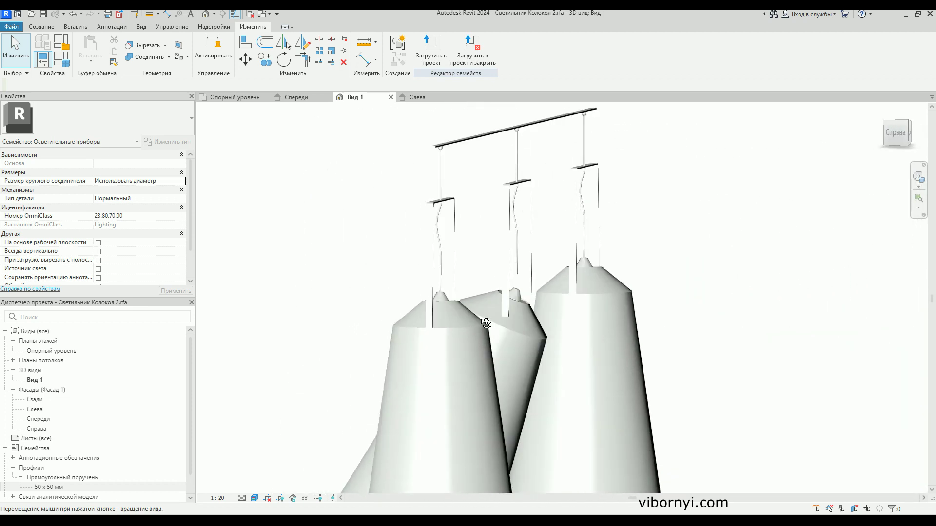
click(516, 334)
click(416, 98)
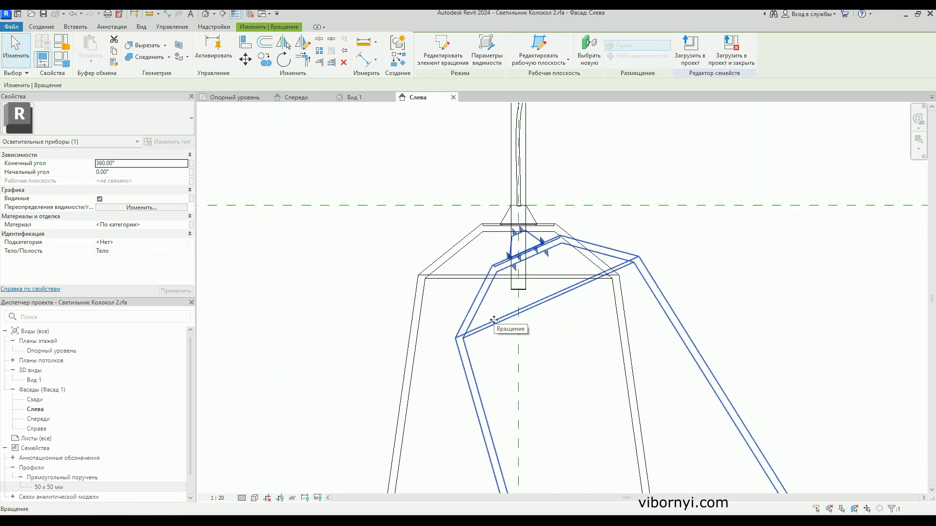
drag(494, 320, 496, 325)
key(Up)
key(Up)
key(Up)
key(Up)
key(Up)
key(Up)
key(Up)
key(Up)
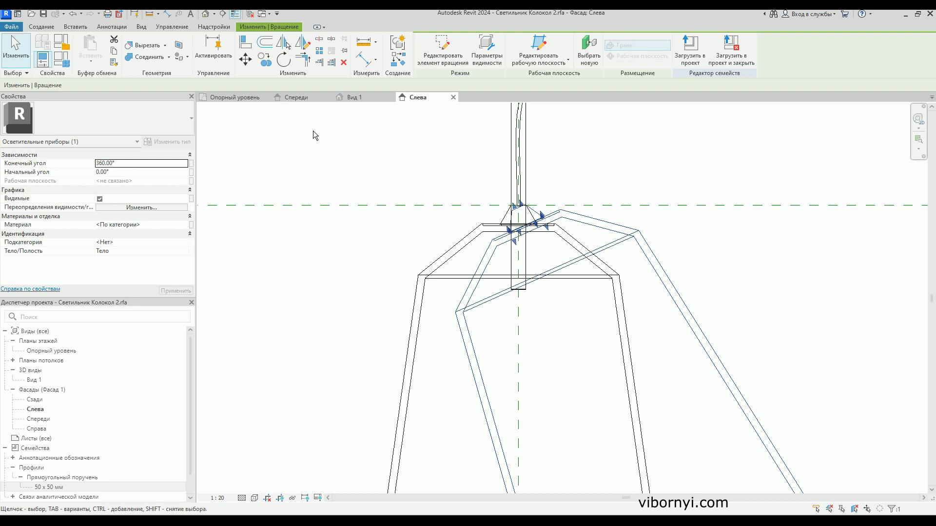
Orbit the 3D view to review the three lamps with the tilted middle bell
click(346, 101)
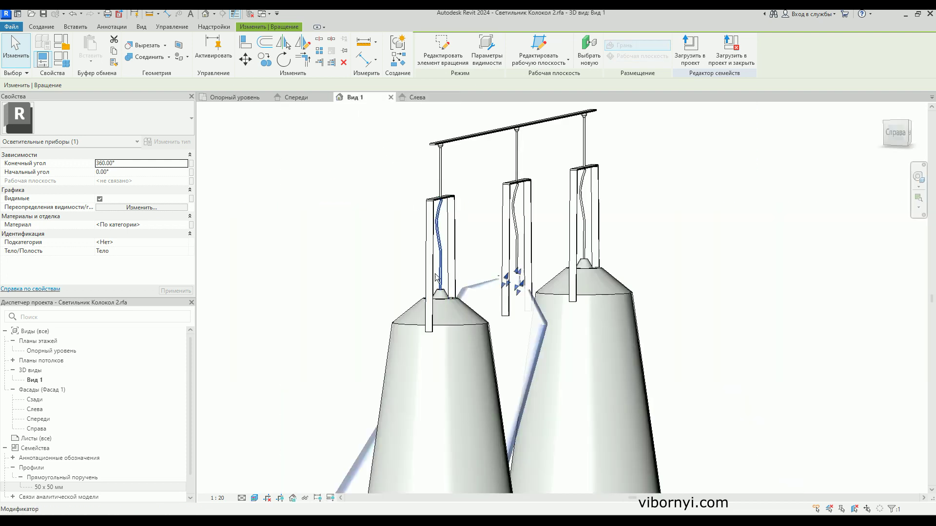
click(405, 284)
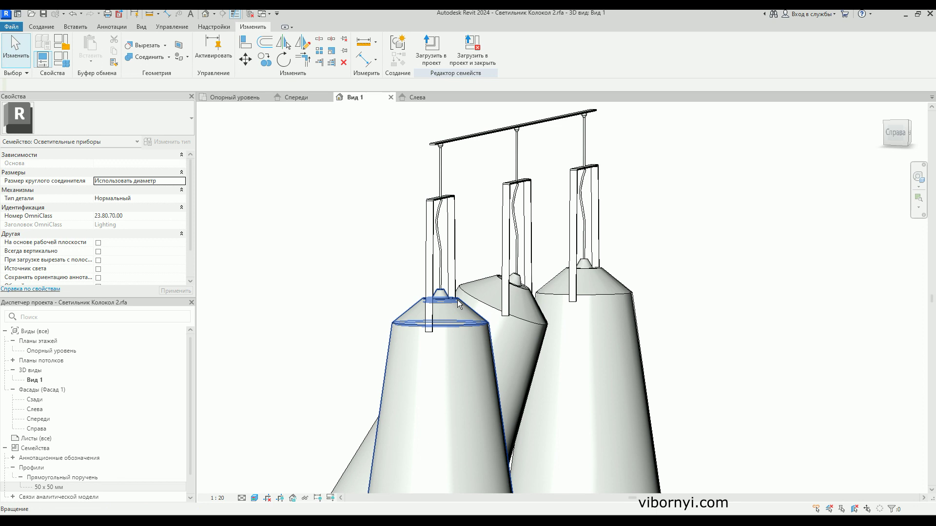
shift+middle_drag(458, 304, 521, 297)
scroll(520, 254, down, 3)
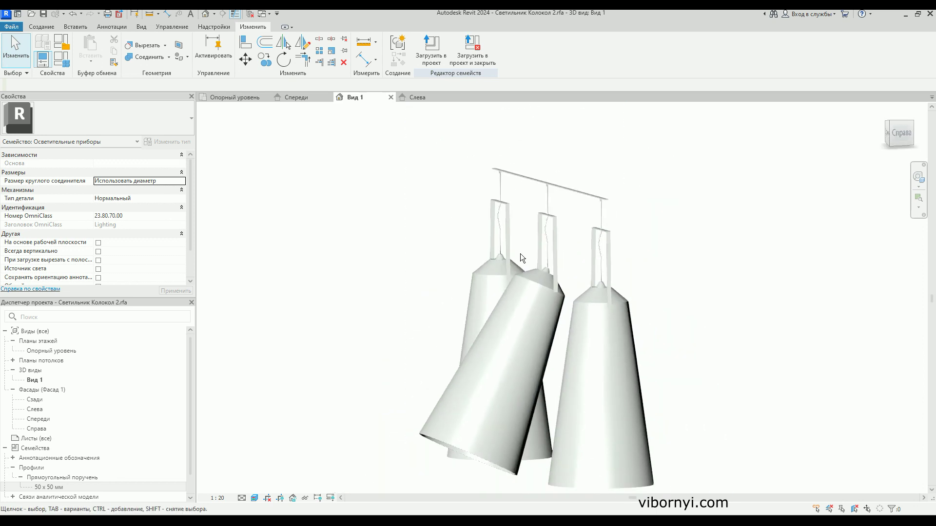
scroll(518, 246, down, 2)
scroll(518, 245, down, 1)
mouse_move(483, 278)
shift+middle_down()
mouse_move(437, 266)
mouse_move(585, 287)
mouse_move(577, 296)
mouse_move(497, 282)
mouse_move(473, 353)
mouse_move(466, 305)
shift+middle_up()
Orbit and zoom around the three bells from front-right and side, then save the family
shift+middle_drag(510, 326, 527, 340)
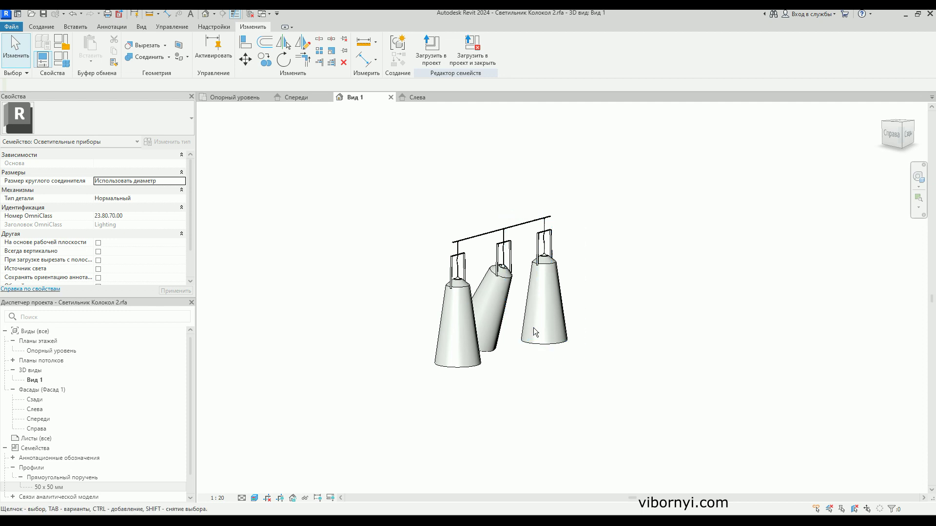
mouse_move(552, 335)
shift+middle_down()
mouse_move(577, 307)
mouse_move(644, 322)
mouse_move(650, 337)
shift+middle_up()
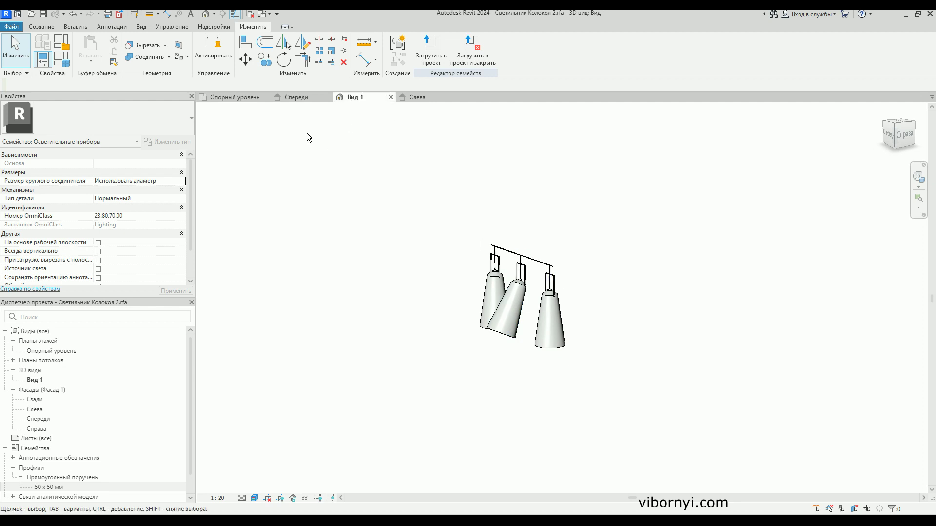
scroll(511, 259, up, 2)
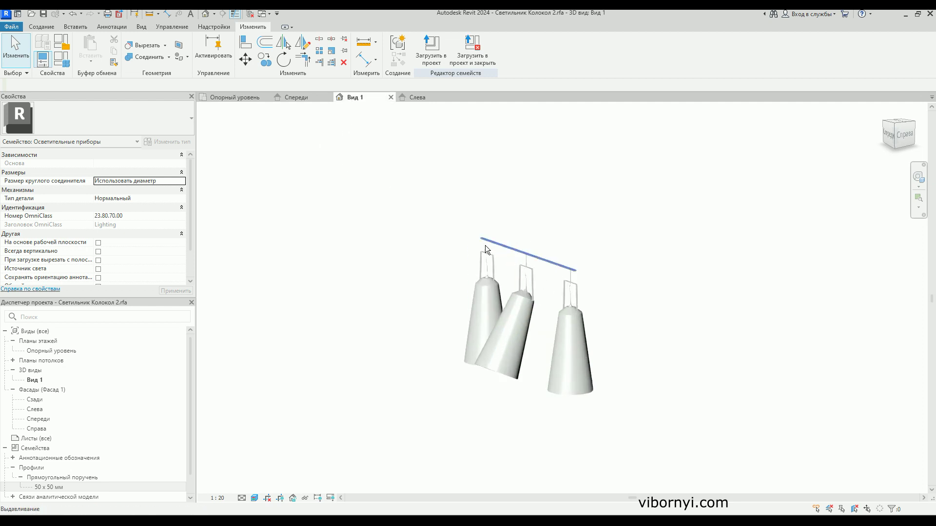
scroll(577, 285, up, 2)
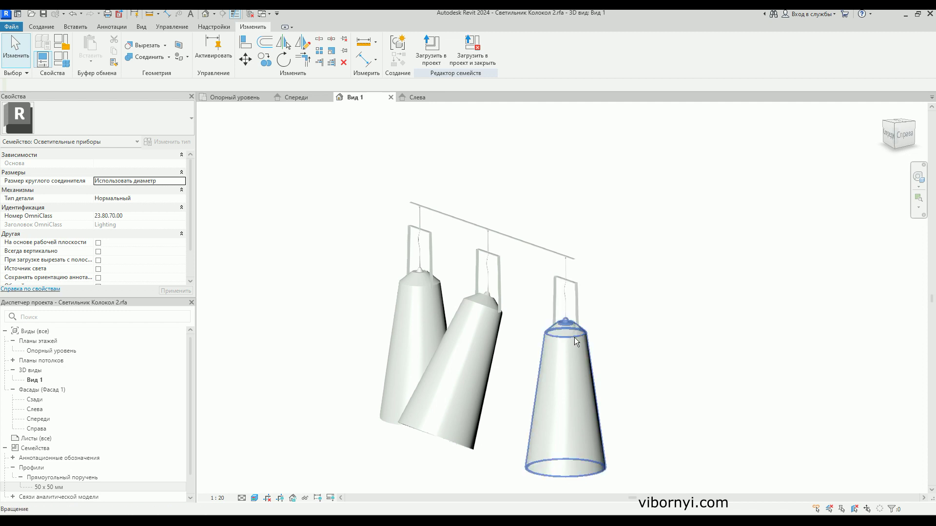
middle_drag(376, 229, 357, 188)
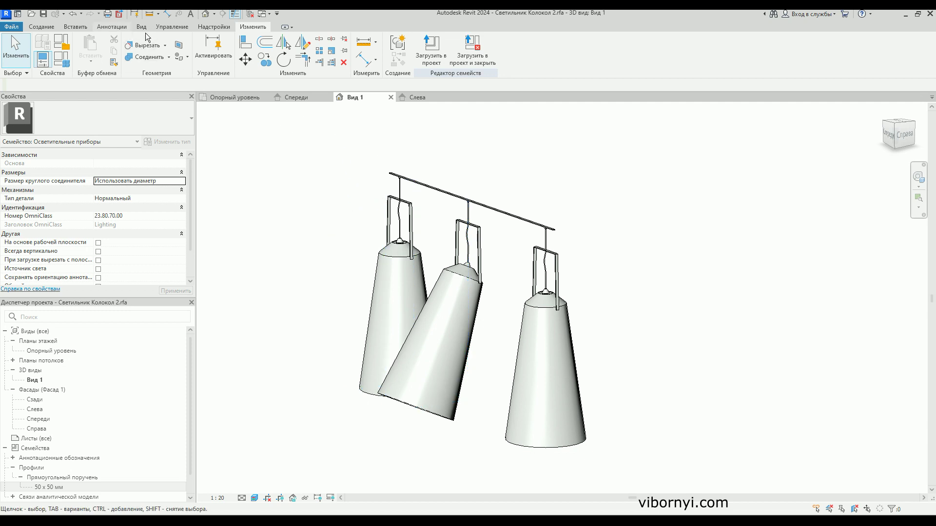
click(44, 15)
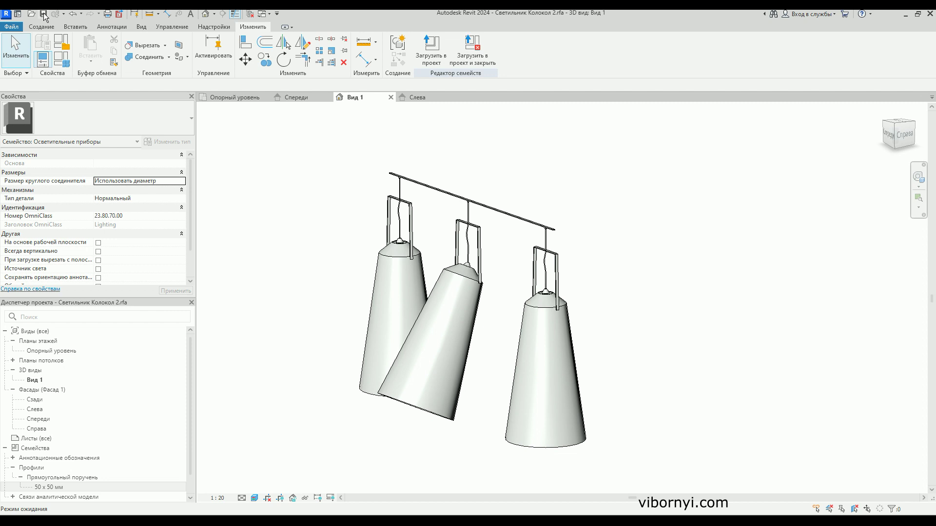
Save As a family named Светильник Колокол 2.rfa, keeping the Освещение folder
click(11, 27)
mouse_move(38, 141)
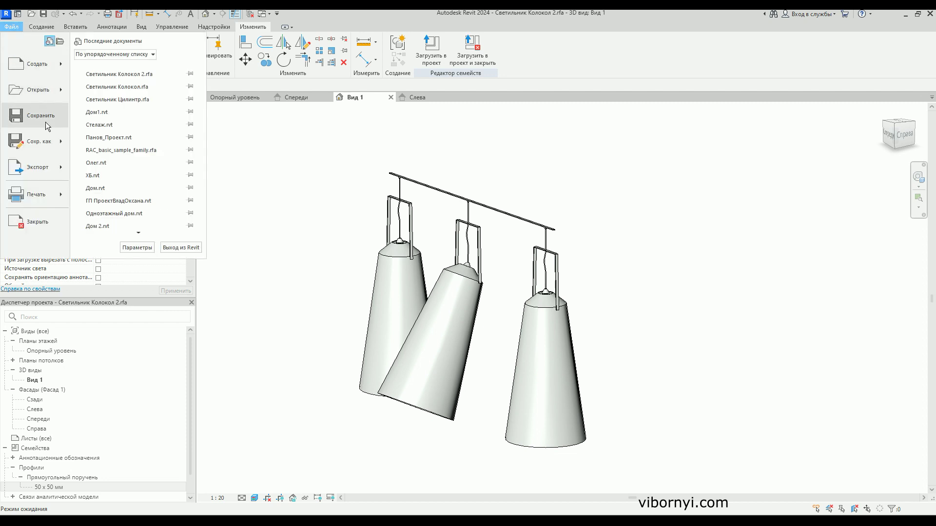
click(115, 143)
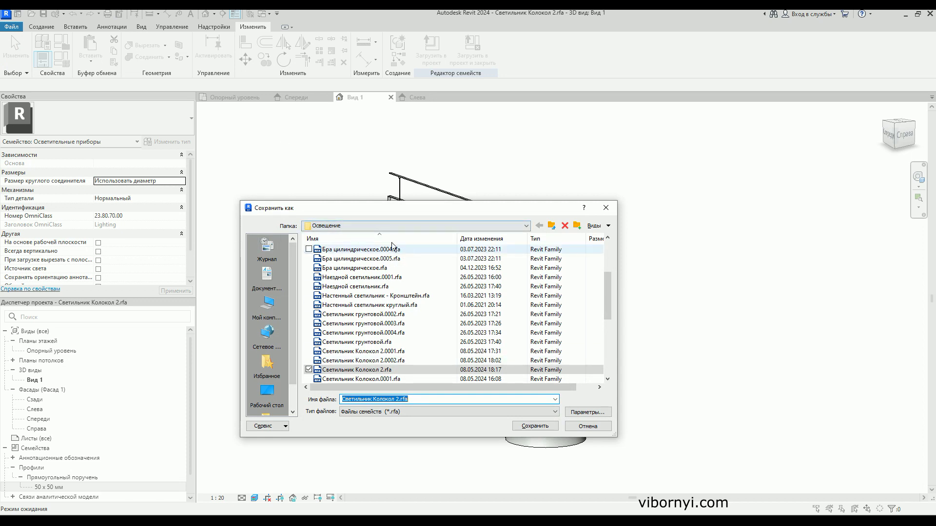
click(526, 225)
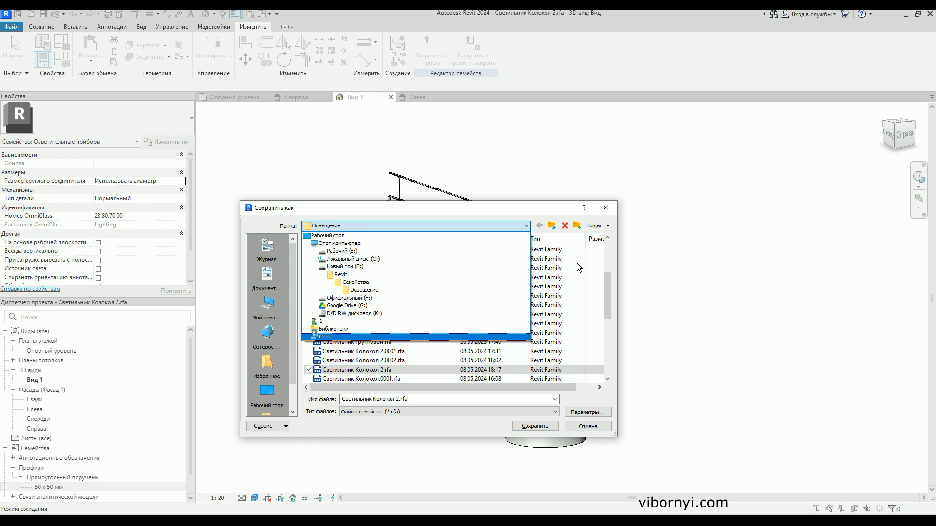
click(594, 284)
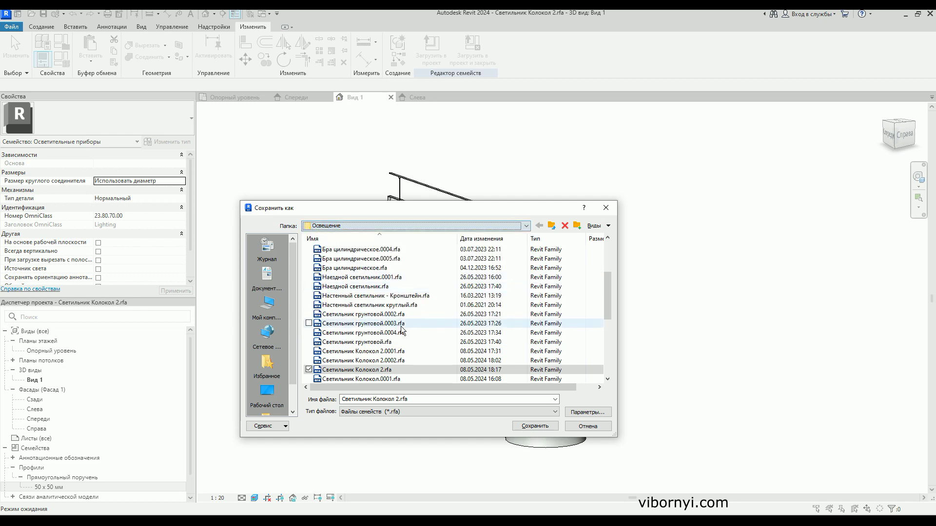
click(535, 425)
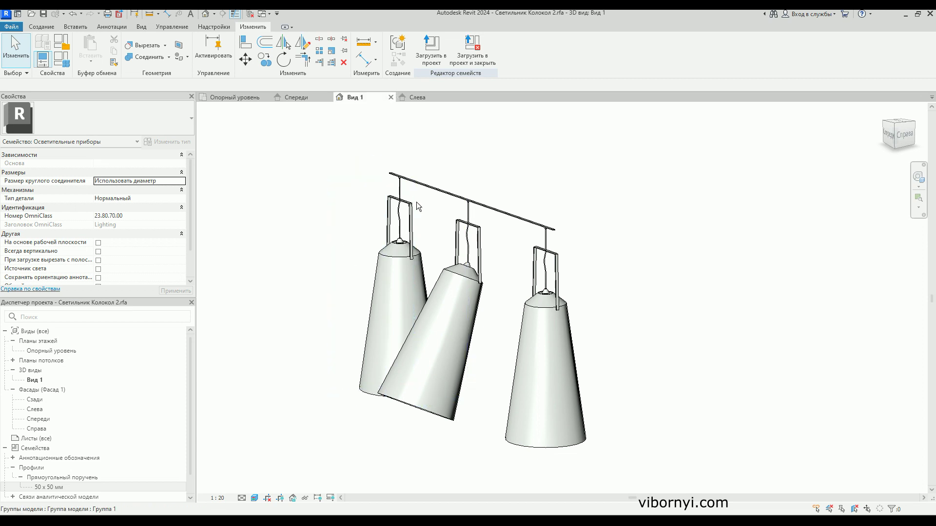
Orbit and zoom the 3D view to see all three lamps on the bar
shift+middle_drag(400, 213, 366, 221)
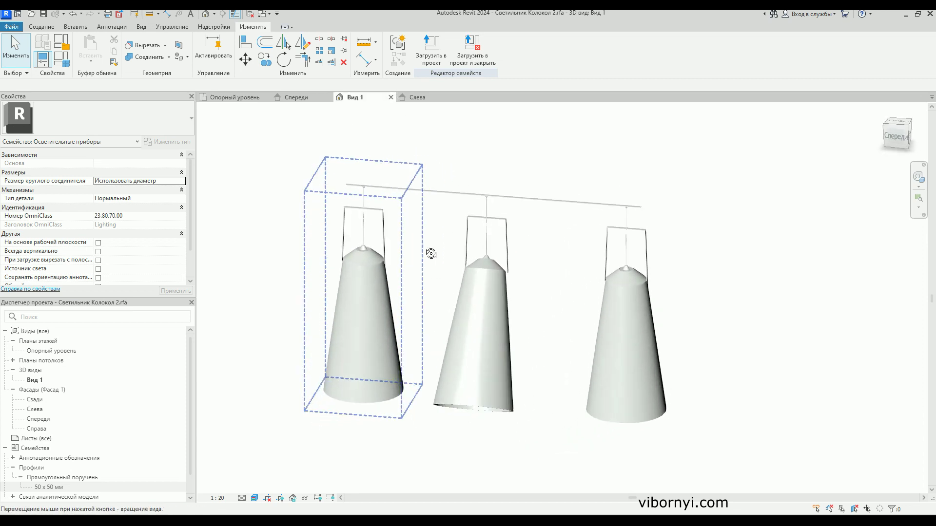
shift+middle_drag(366, 221, 442, 241)
scroll(413, 254, up, 2)
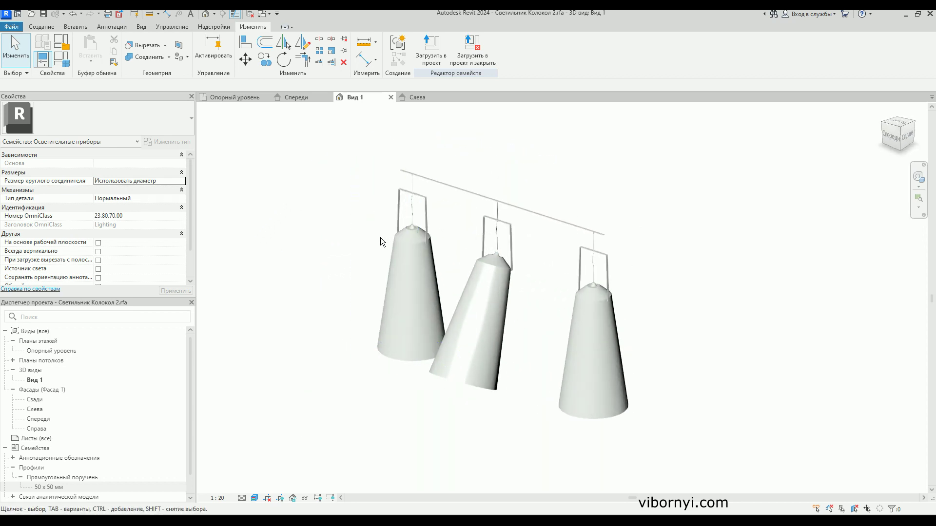